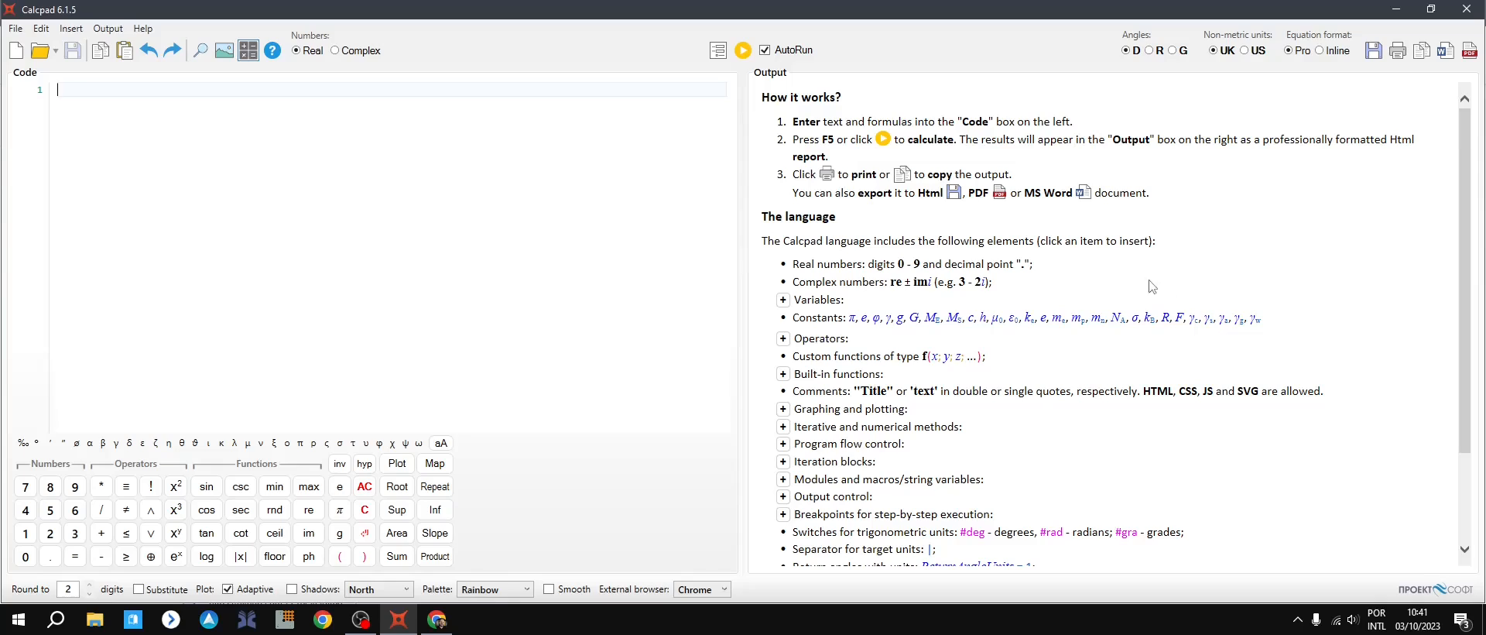
Step: Switch to Chrome, open the Proektsoftbg/Calcpad GitHub repository from the search results, and examine its files, releases and sponsor section
click(440, 622)
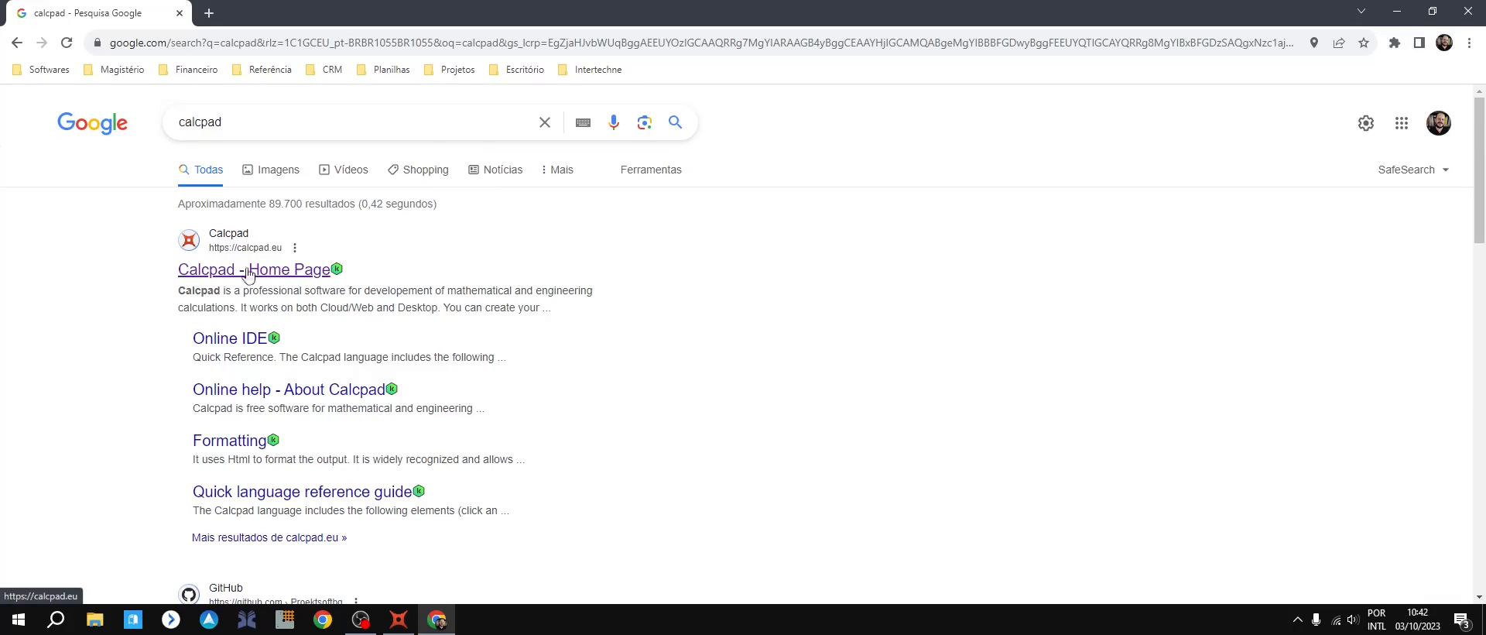
scroll(567, 295, down, 1)
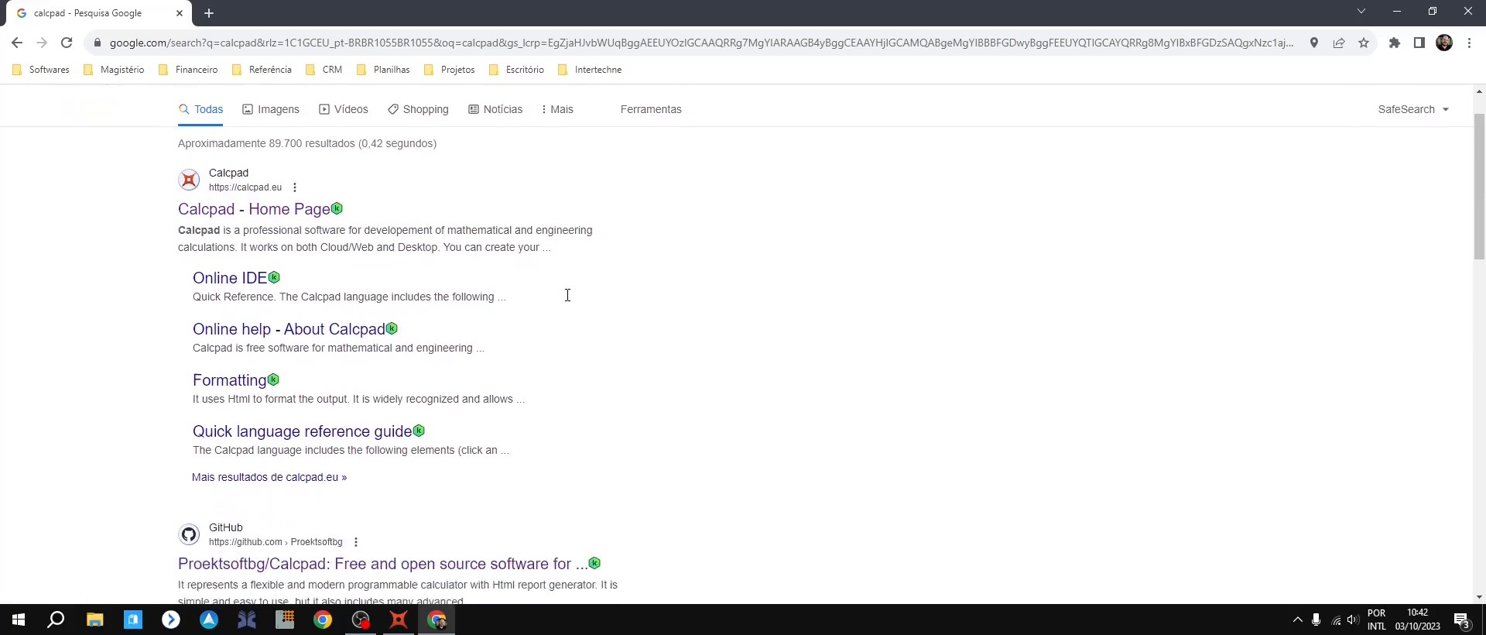
scroll(567, 295, down, 1)
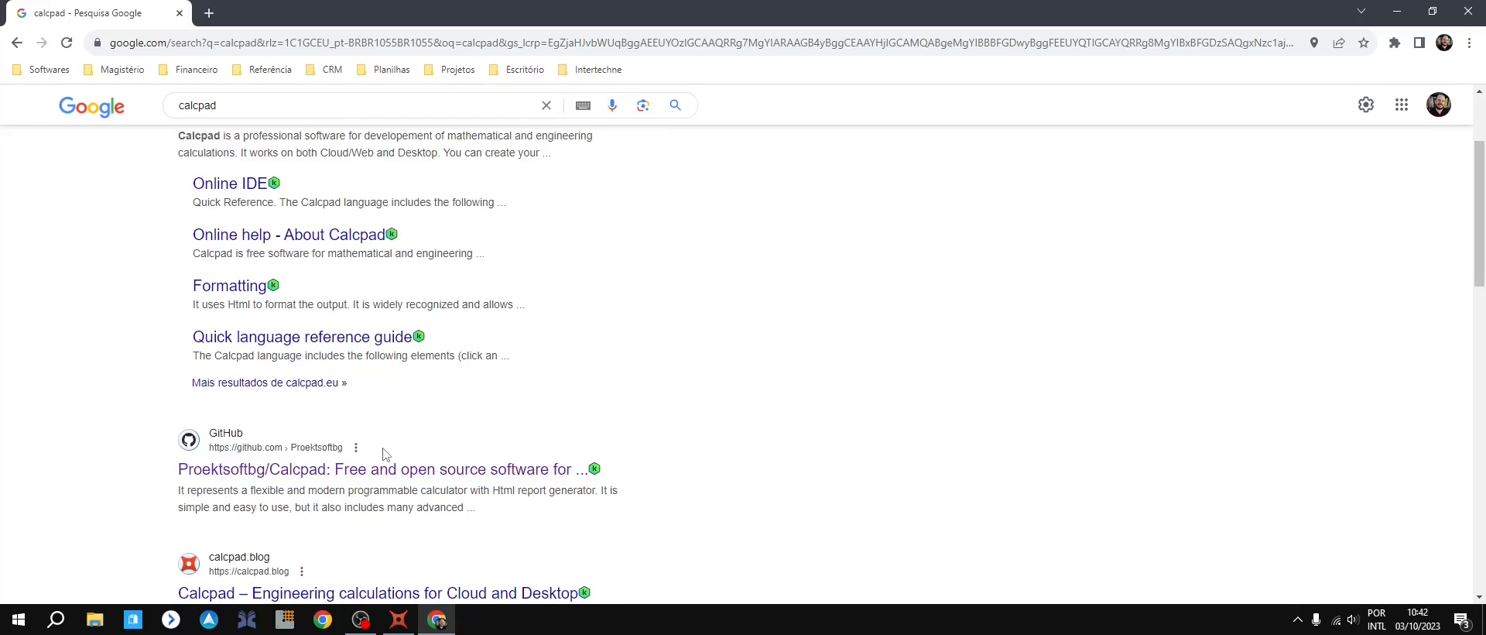
click(363, 474)
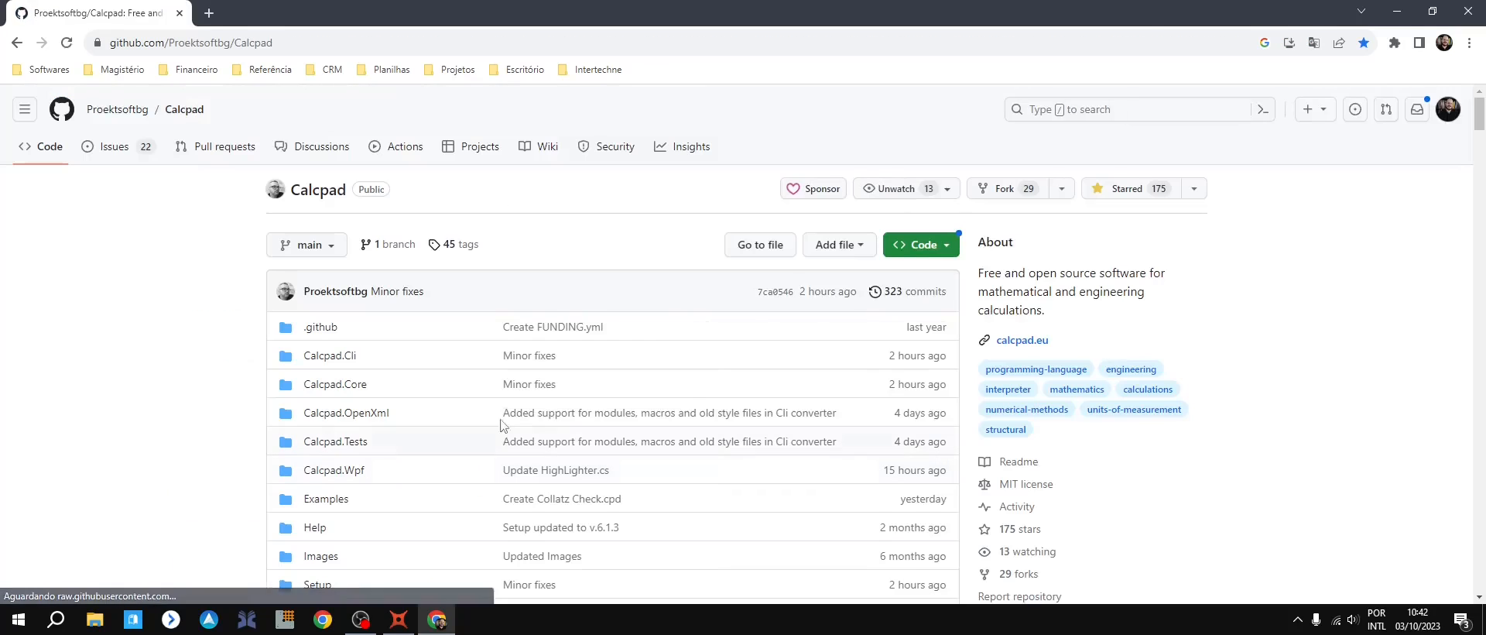
scroll(1231, 324, down, 1)
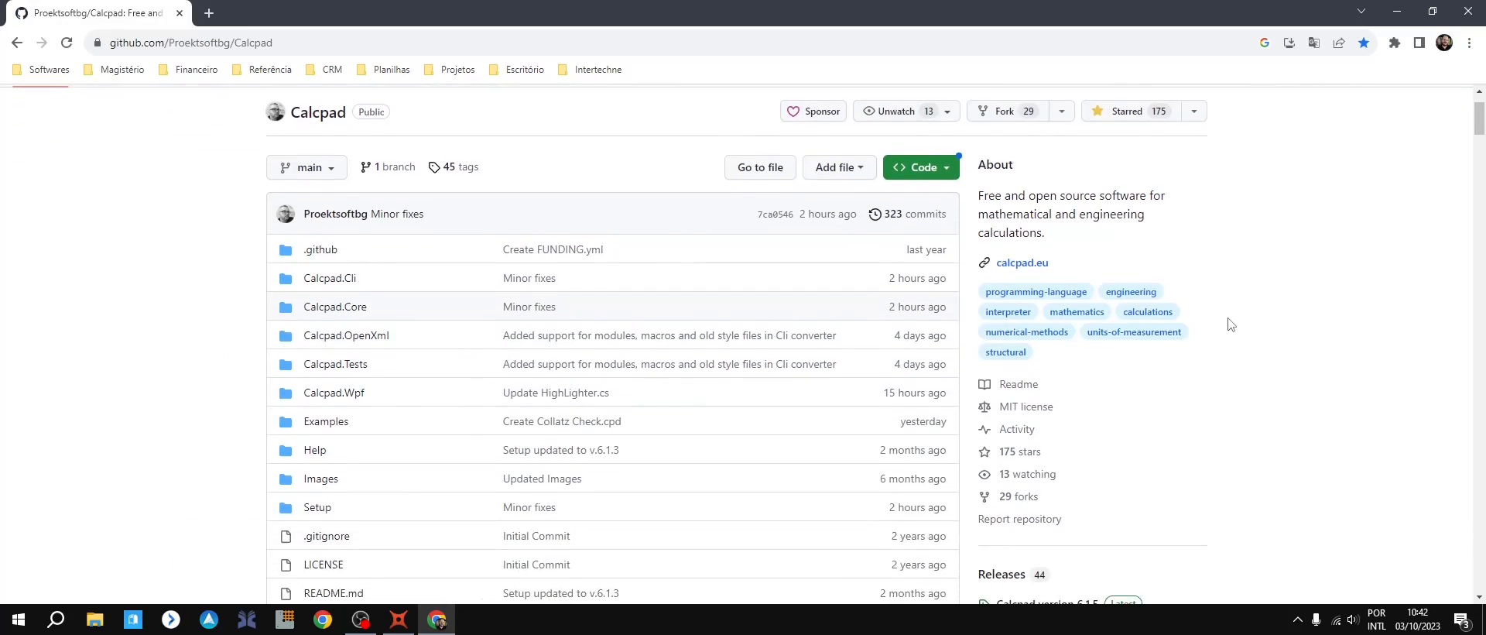
scroll(1231, 324, up, 1)
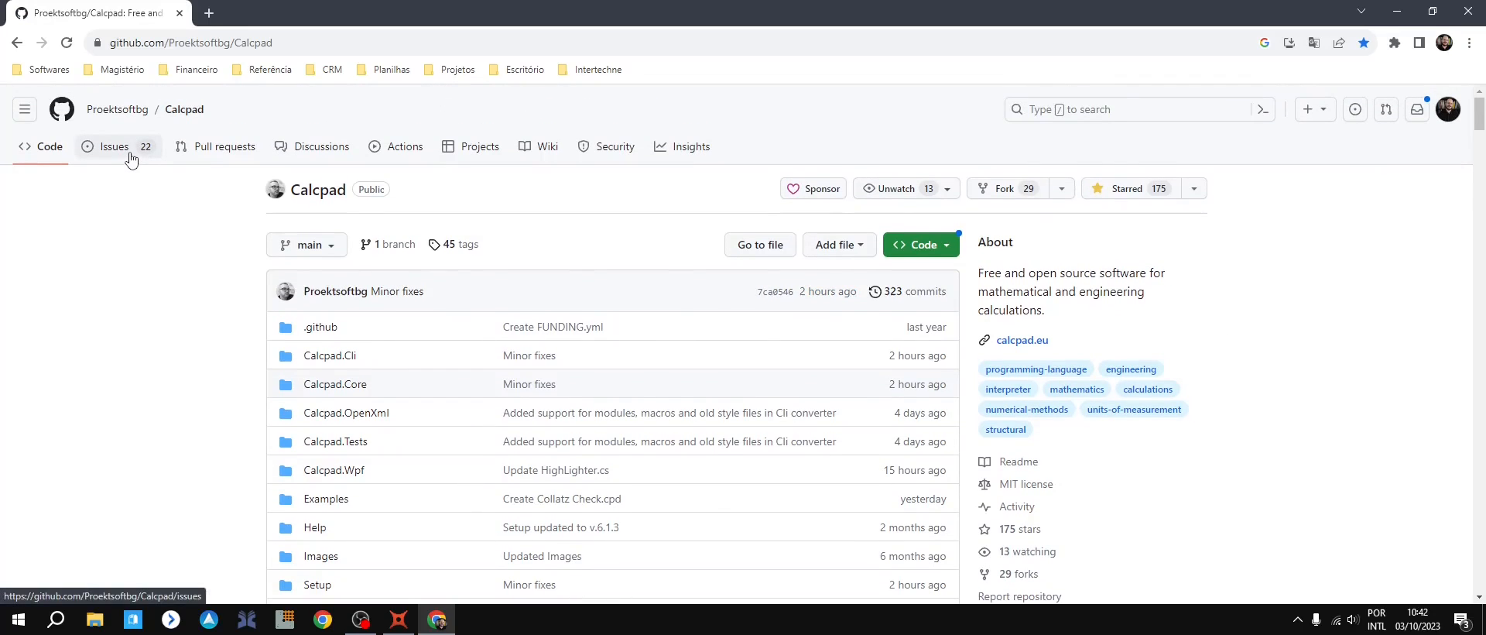
scroll(1135, 385, down, 5)
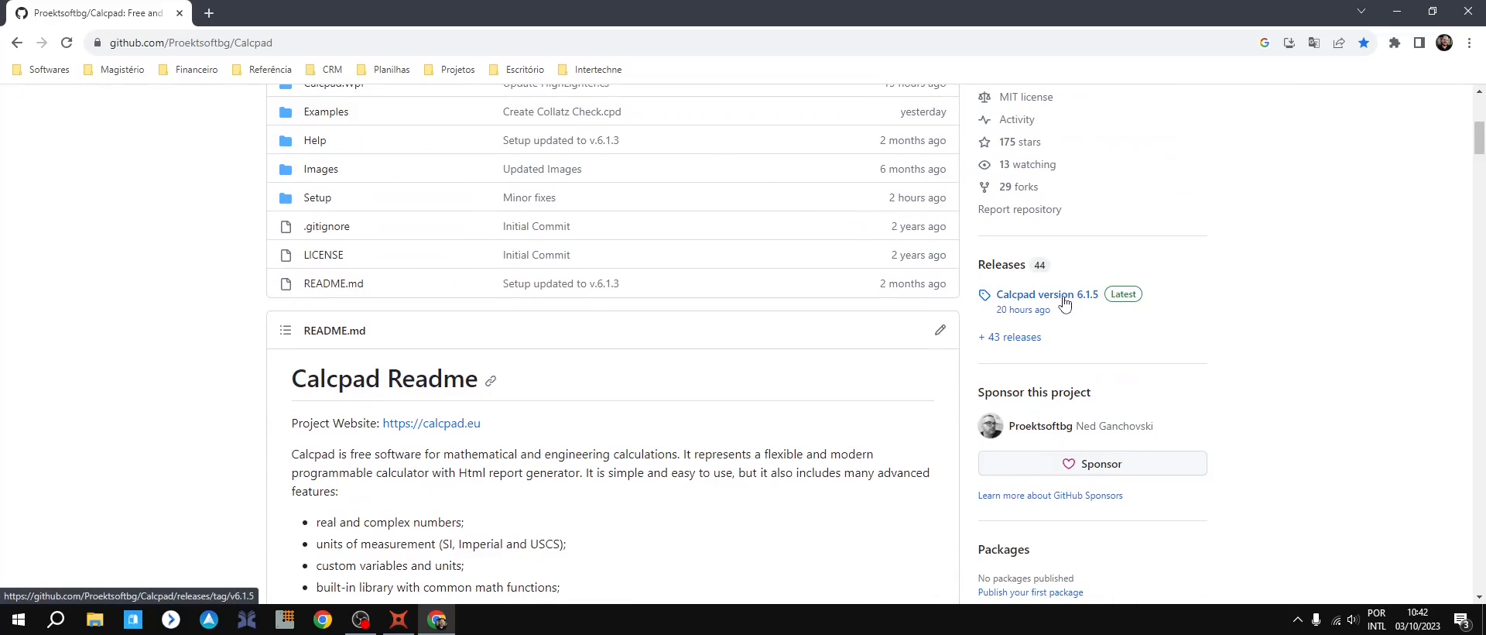
scroll(1342, 287, down, 1)
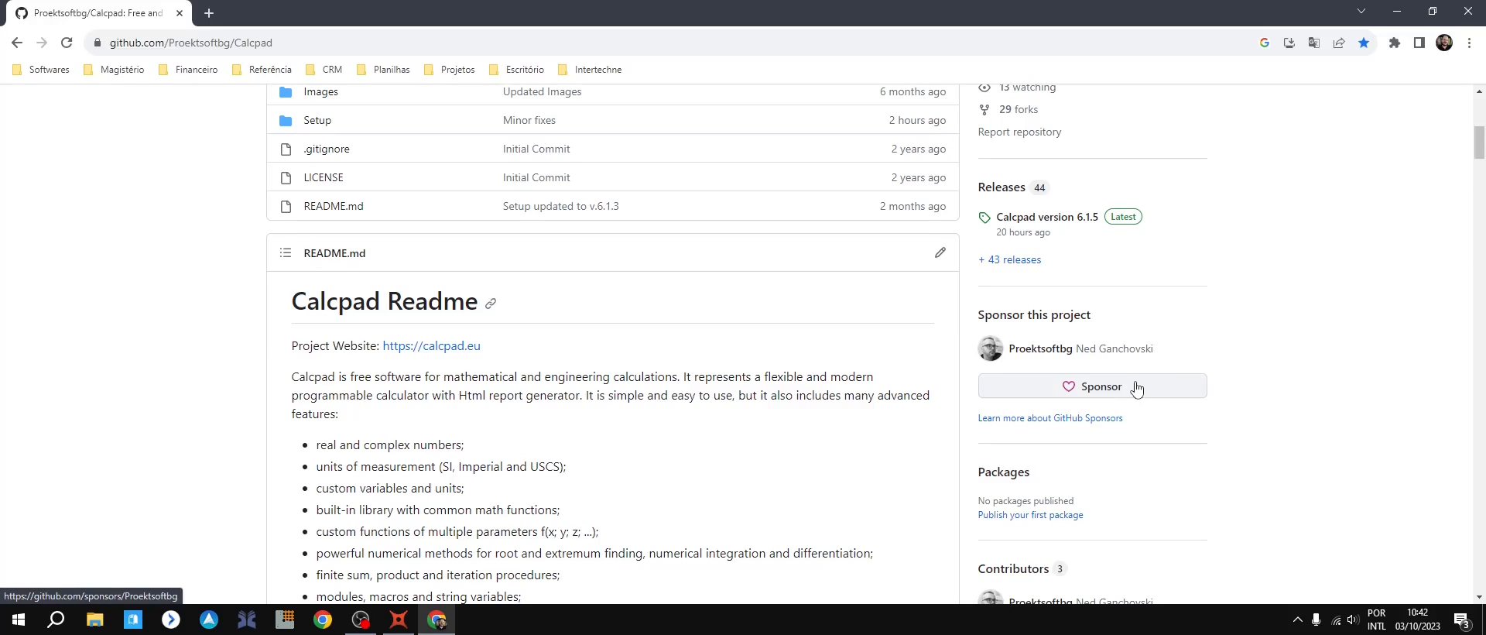
Step: Switch back to Calcpad and enter the calculations 5+5 and 4^16 on separate code lines
click(399, 619)
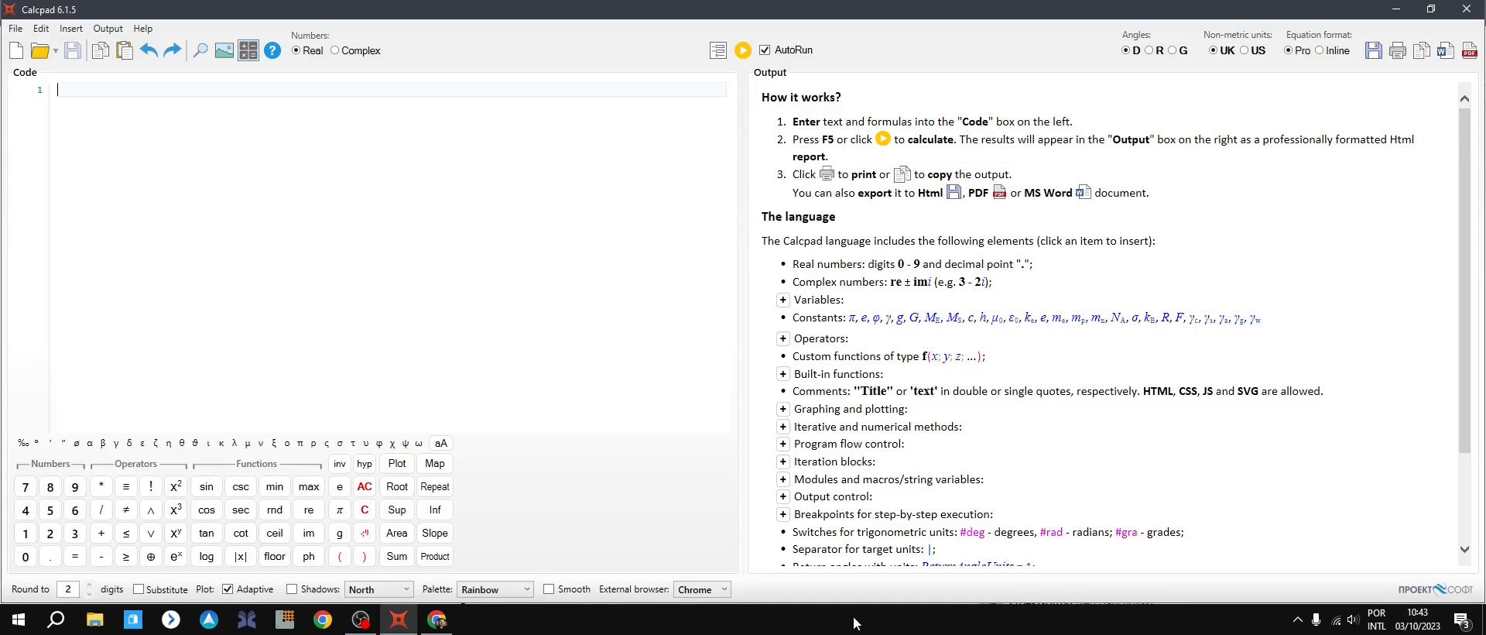
text(5+5)
key(Return)
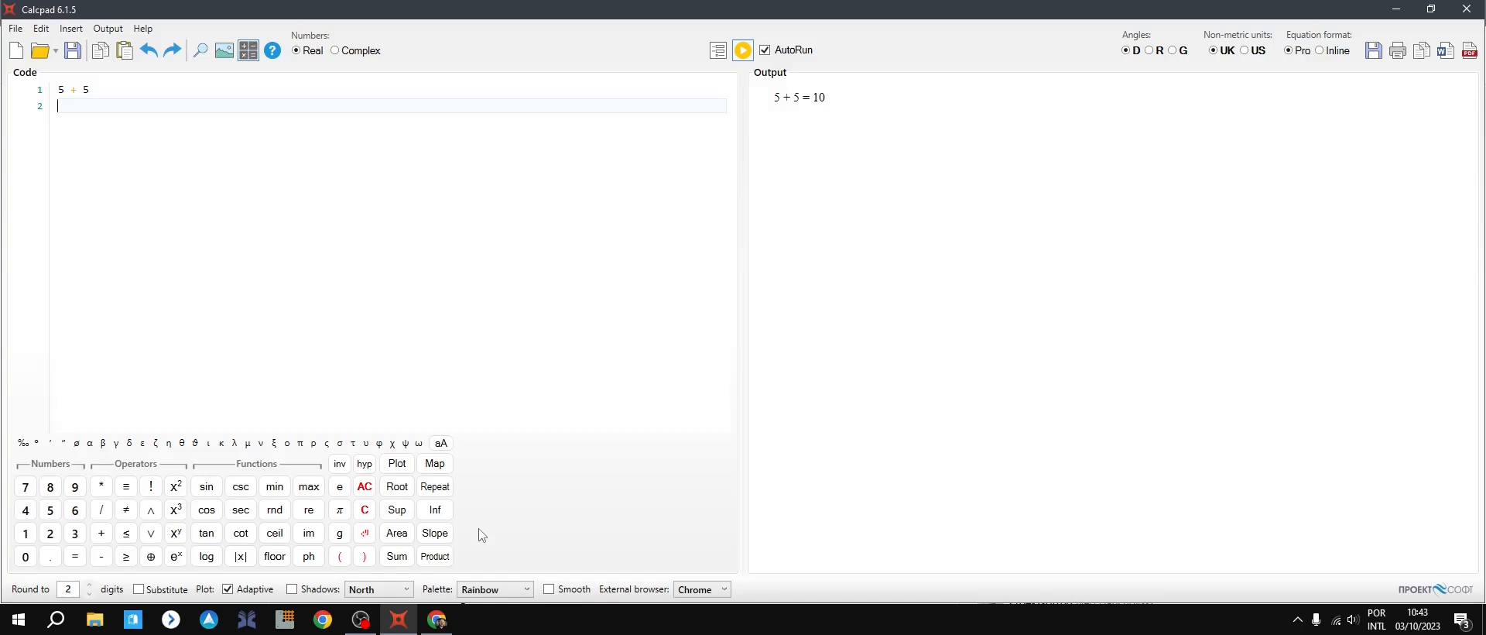
text(4^16)
key(Return)
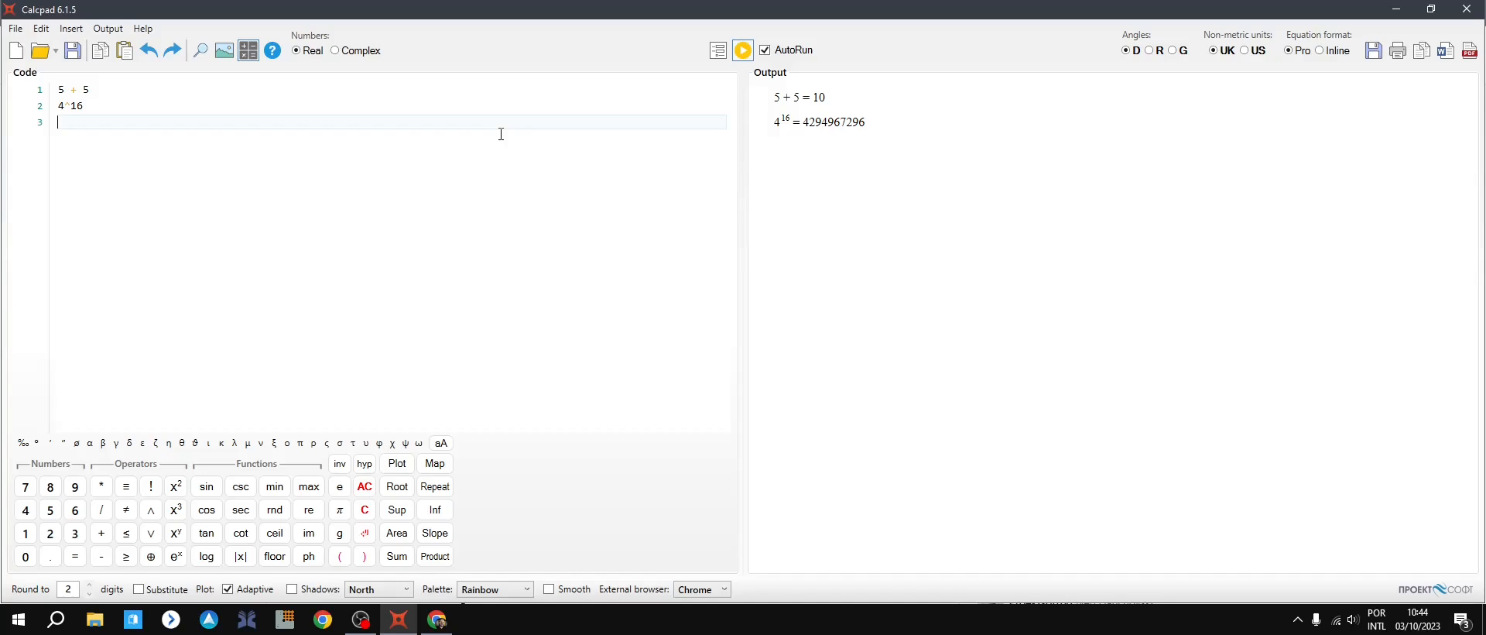
Step: Add the calculation 4m + 100cm on line 3 and convert its result to millimetres with |mm
text(4m + 100cm)
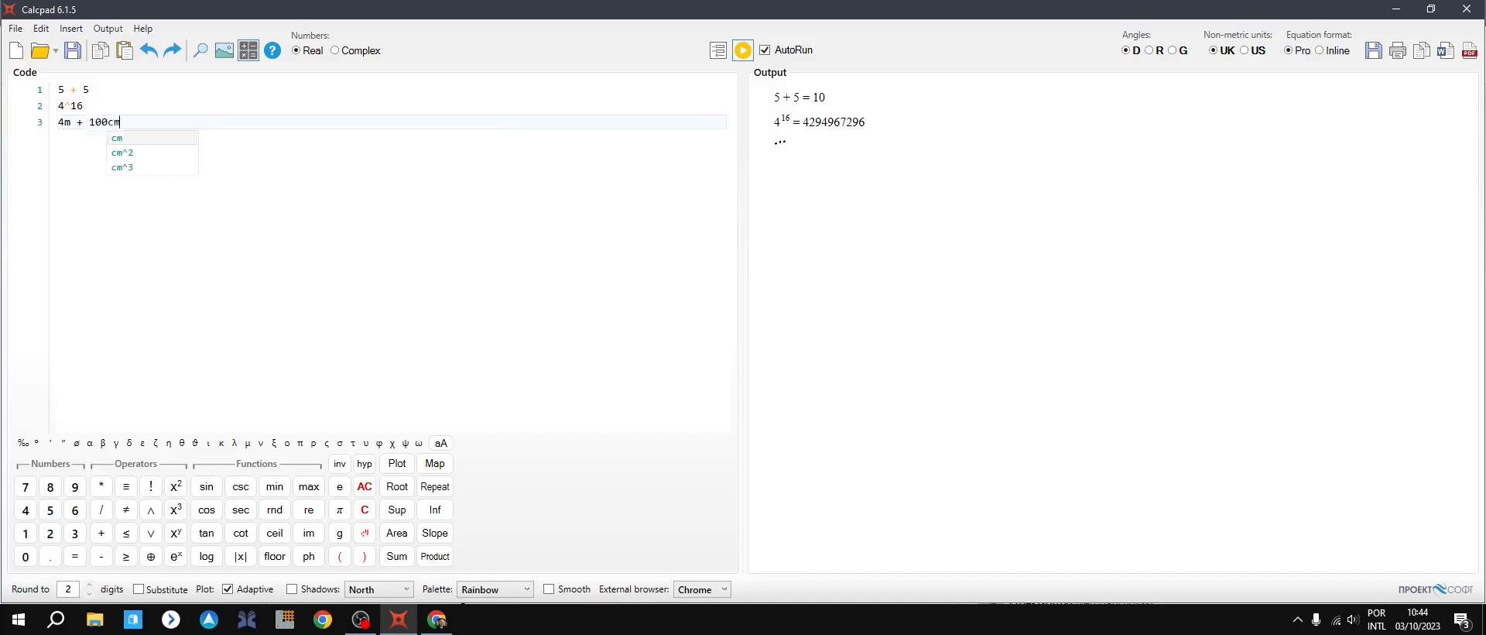
key(Return)
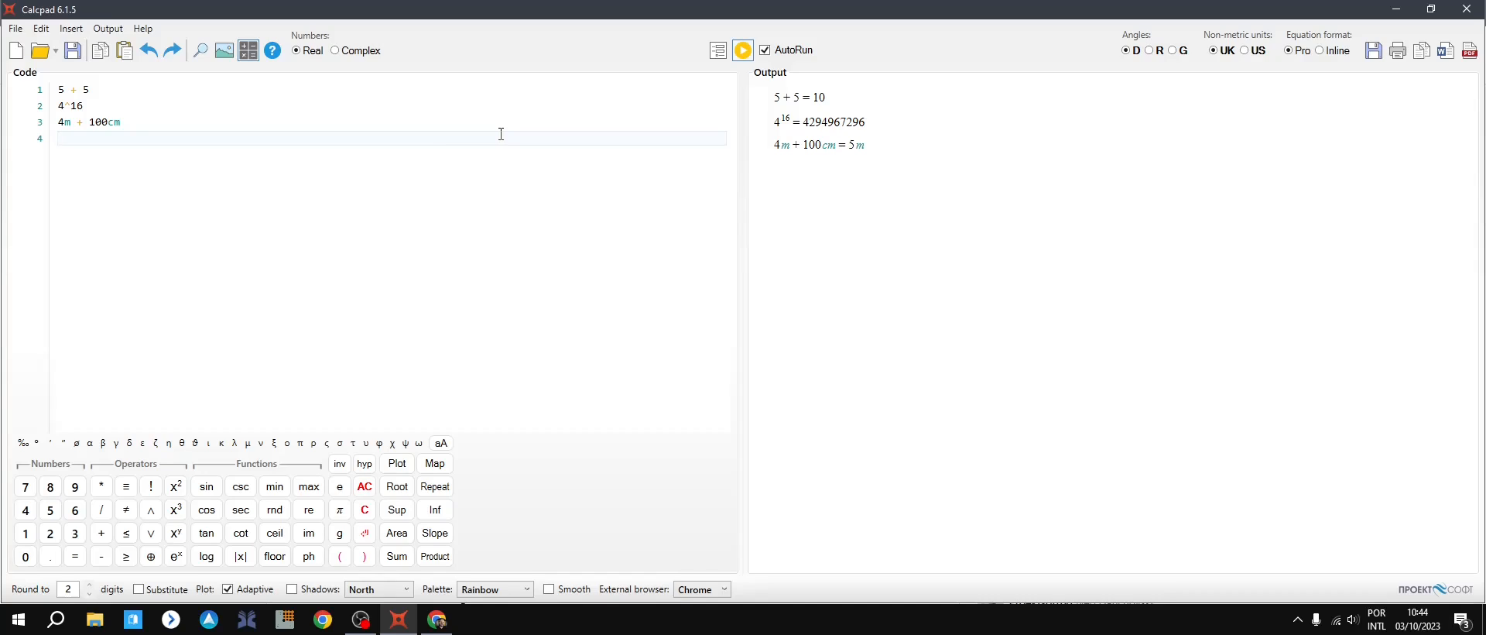
key(Up)
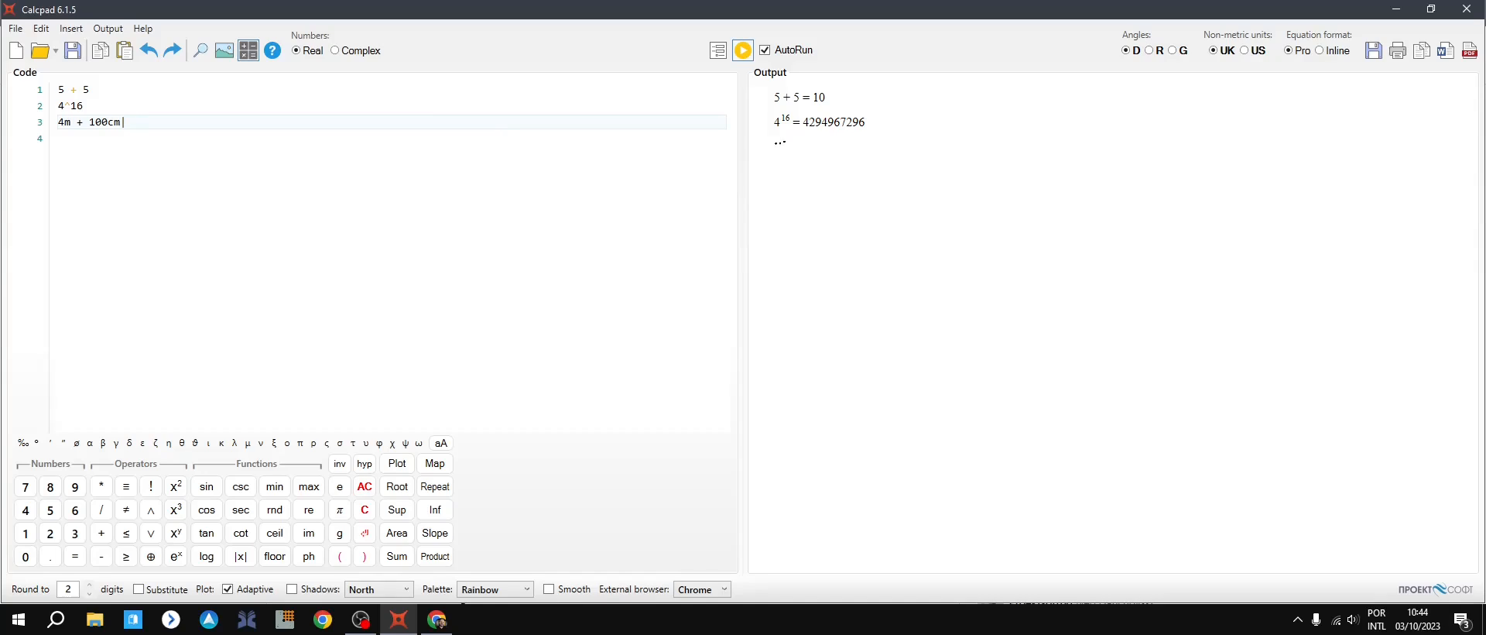
text(mm)
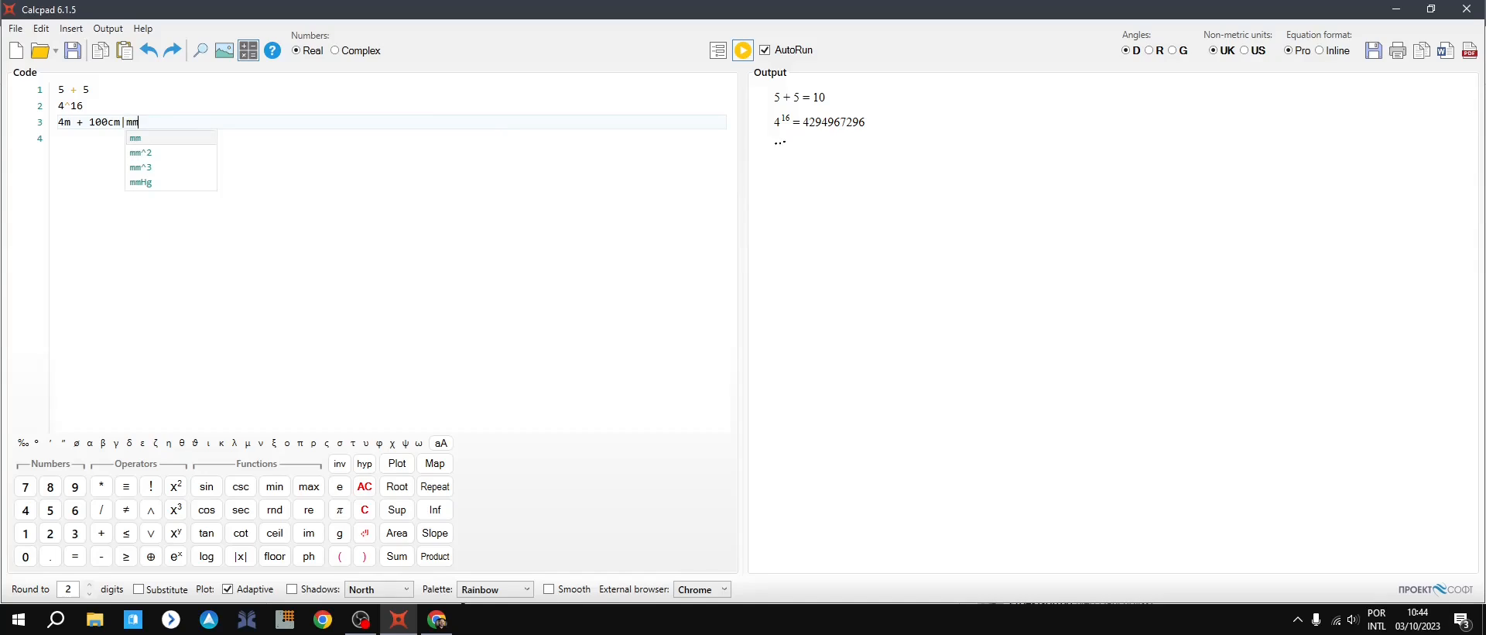
key(Return)
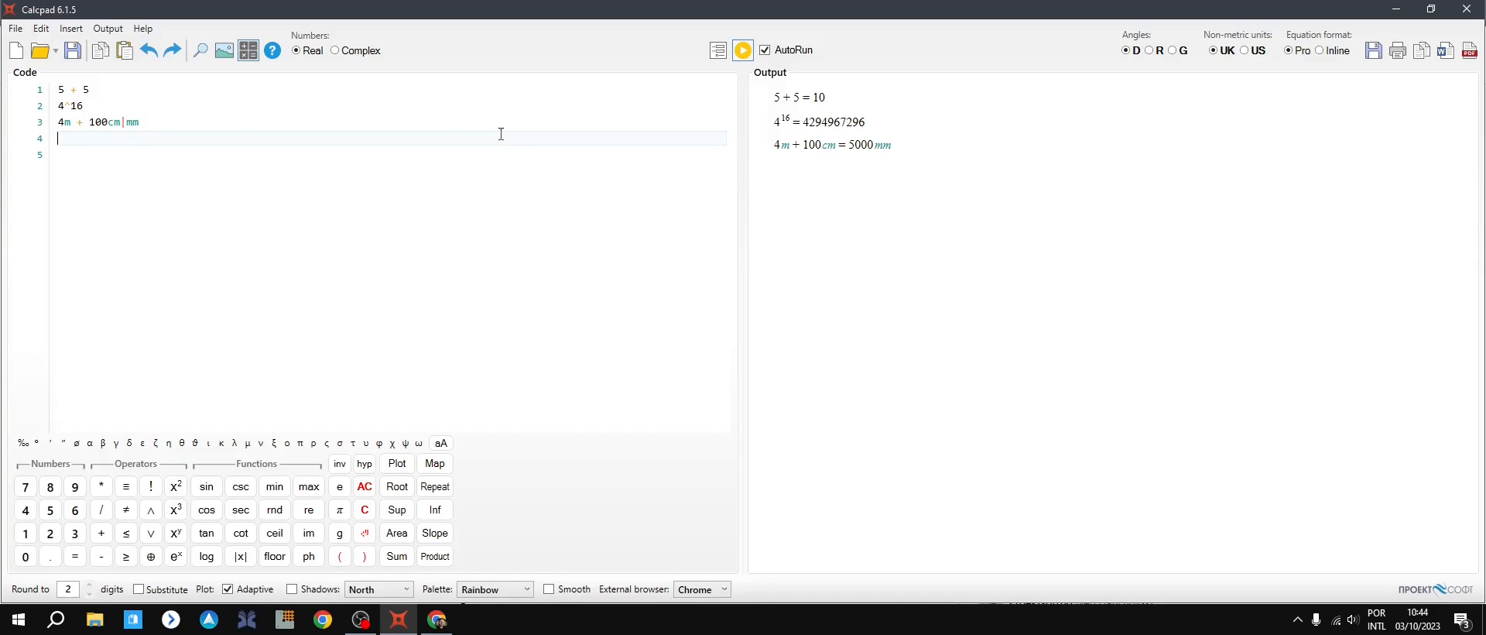
Step: Export the output as the Word document Output.docx to the desktop (Área de Trabalho)
click(1447, 57)
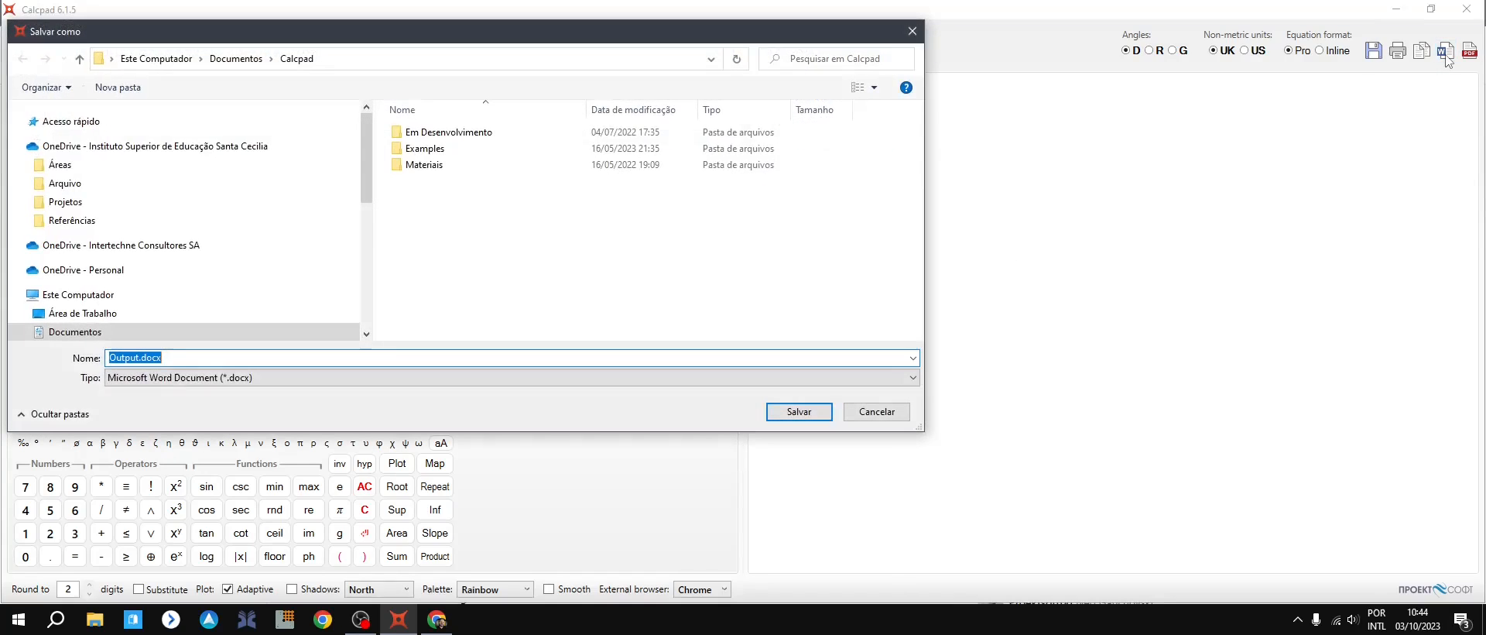
click(85, 314)
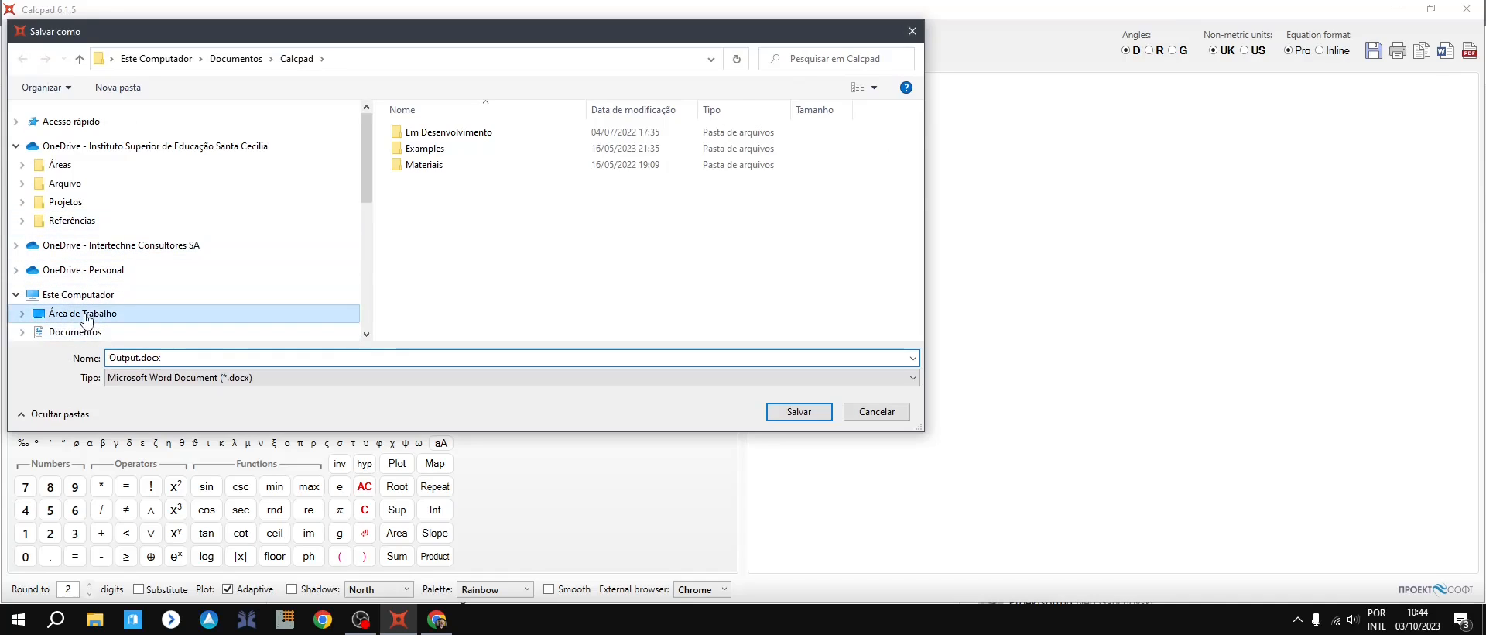
click(799, 411)
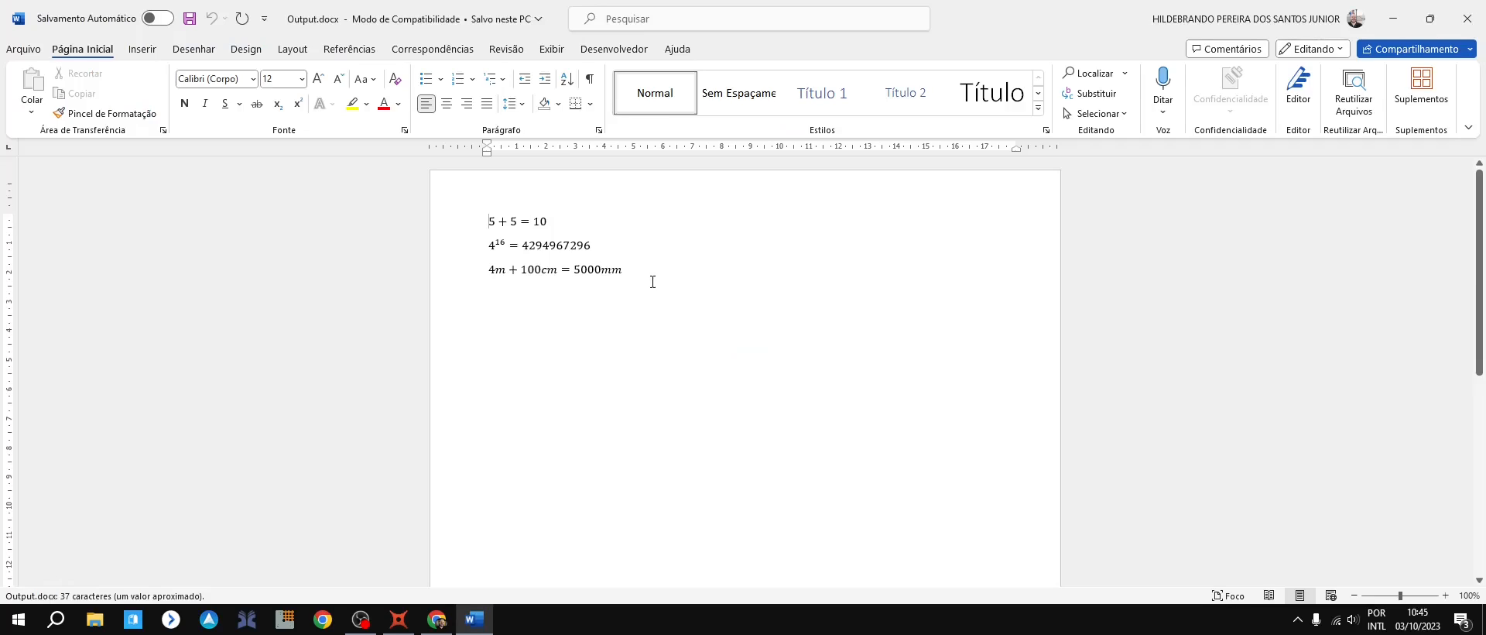
Step: Check the three exported equations in the Word document and close it
drag(654, 277, 478, 222)
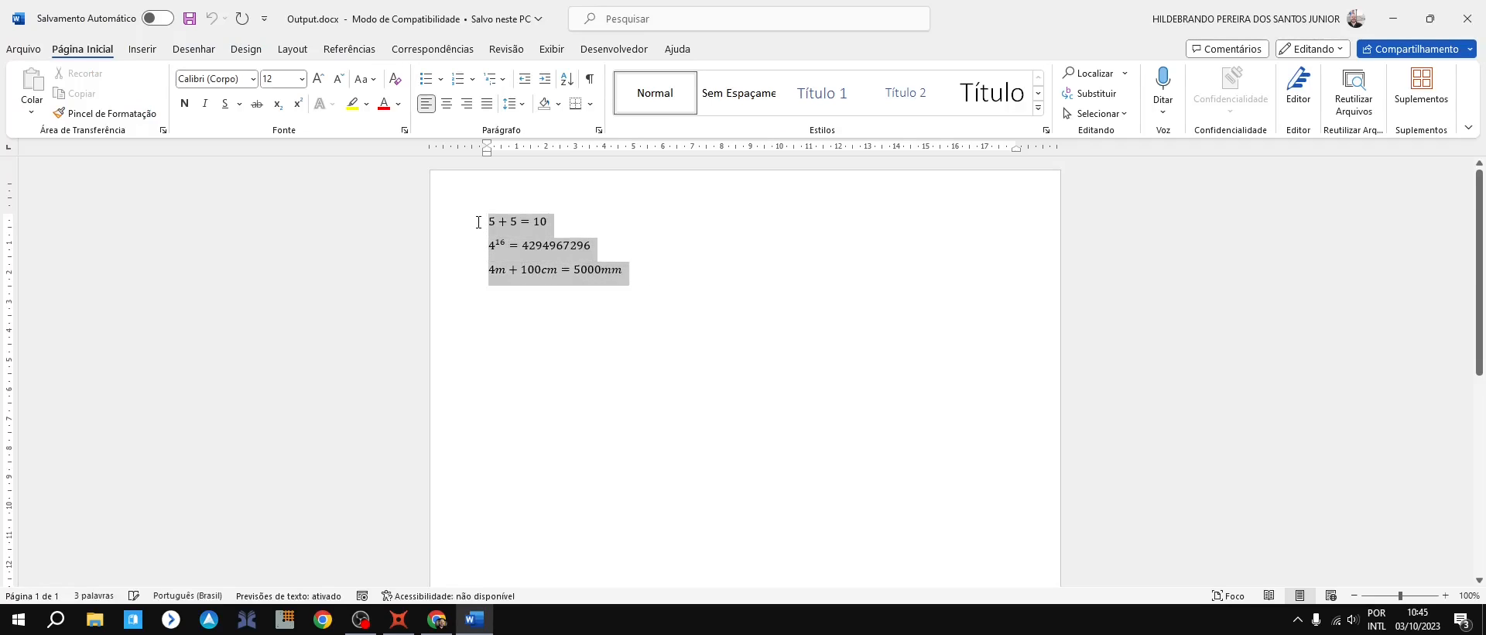
click(728, 293)
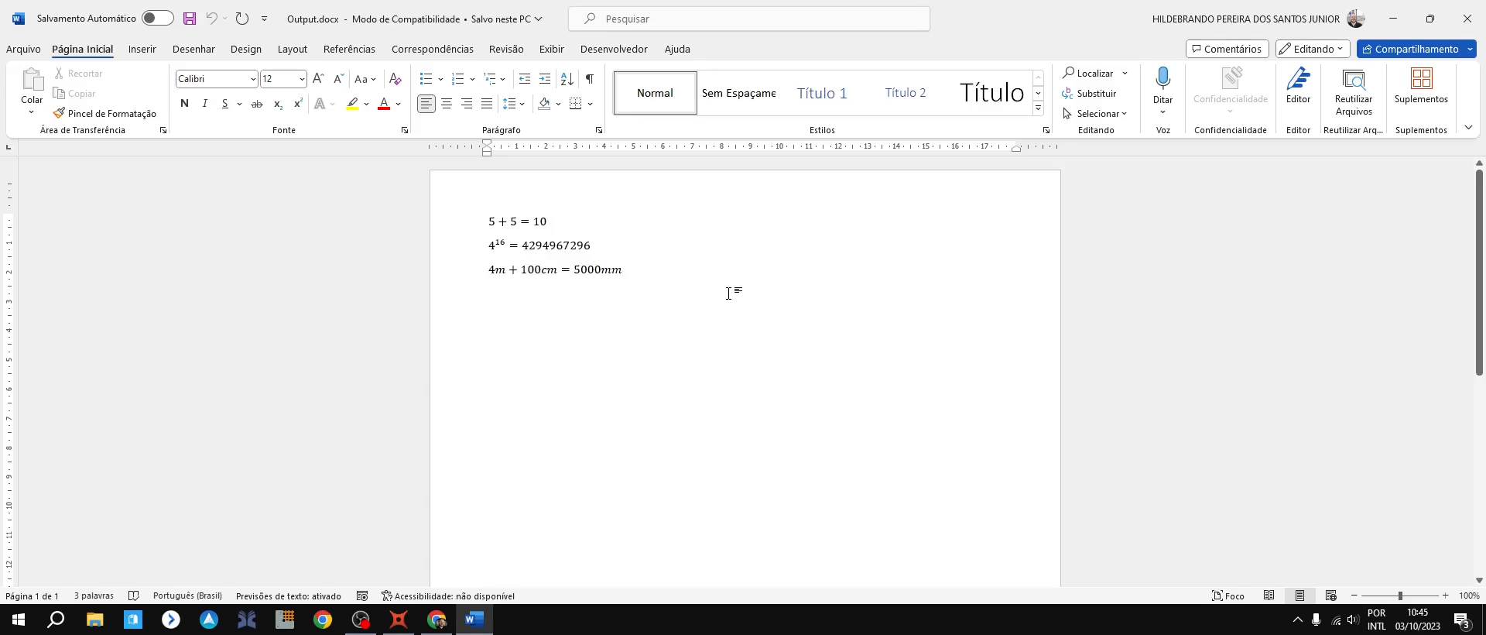
click(1467, 18)
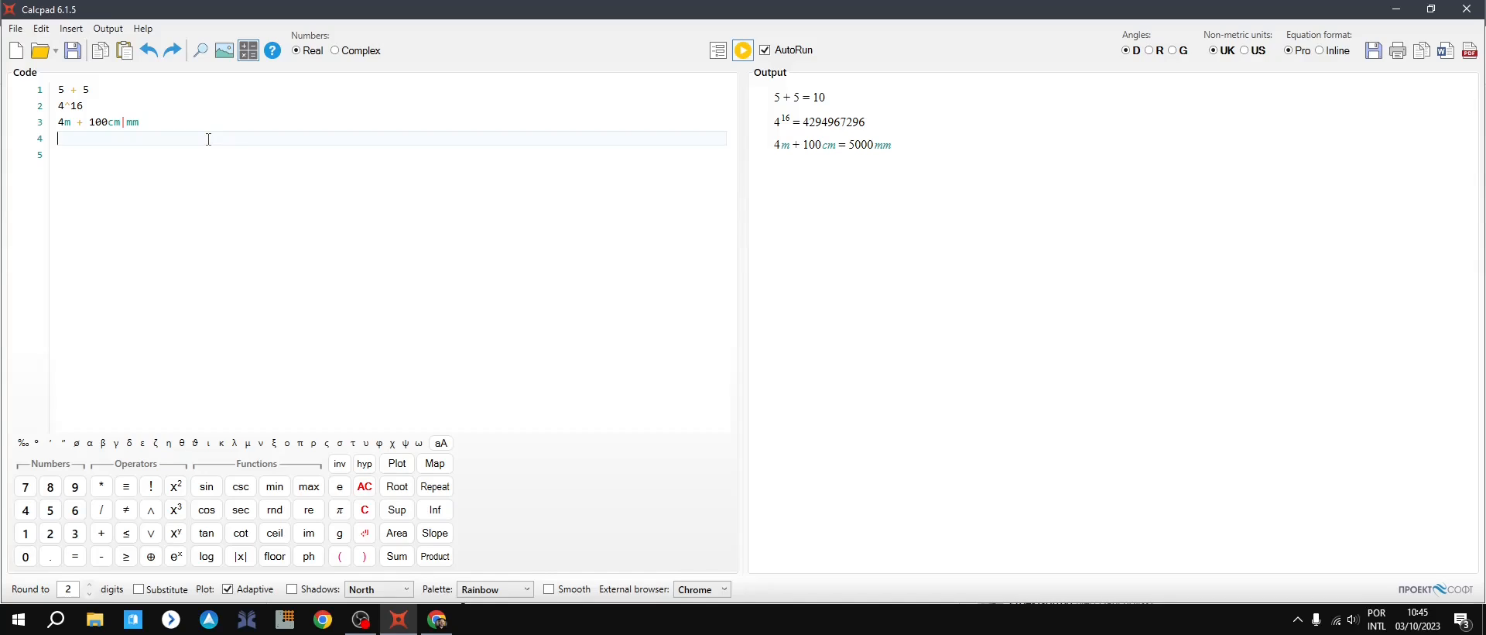
Step: Delete all the existing calculations from the code
key(BackSpace)
key(BackSpace)
key(BackSpace)
key(BackSpace)
key(BackSpace)
key(BackSpace)
key(BackSpace)
key(BackSpace)
key(BackSpace)
key(BackSpace)
key(BackSpace)
key(BackSpace)
key(BackSpace)
key(BackSpace)
key(BackSpace)
key(BackSpace)
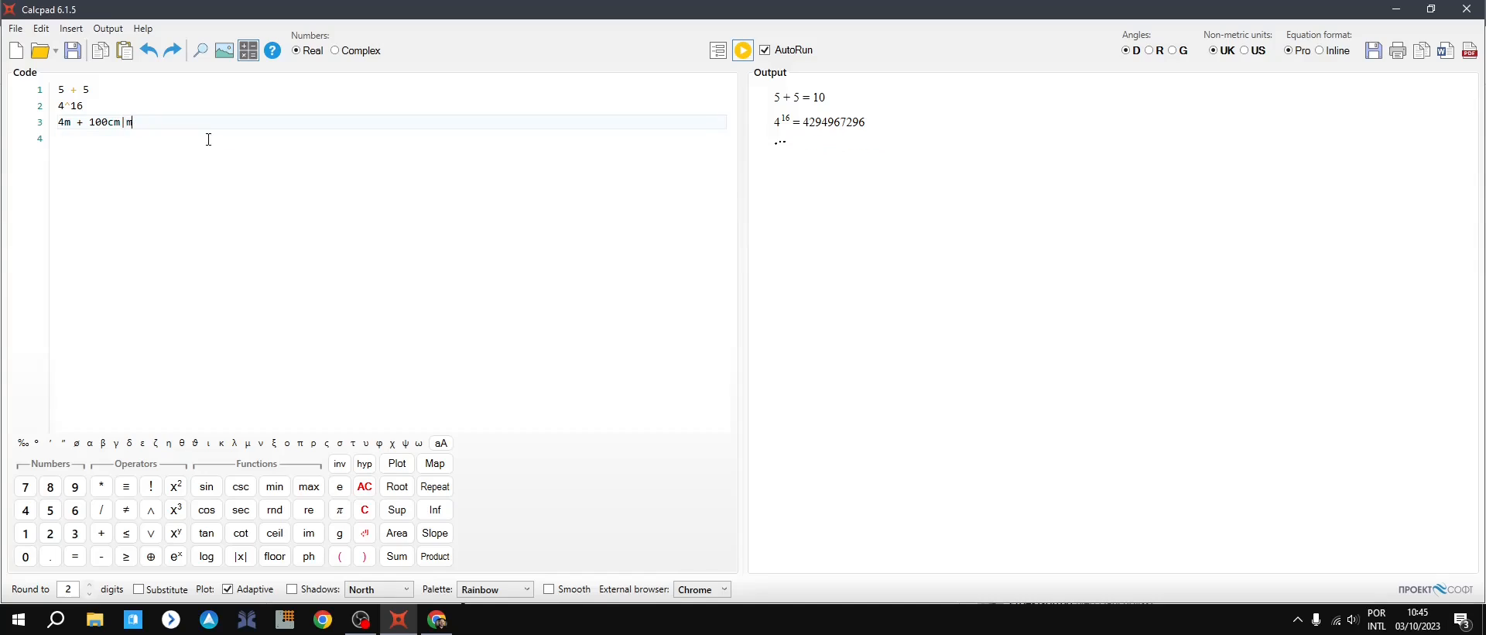
key(BackSpace)
key(BackSpace)
key(BackSpace)
key(BackSpace)
key(BackSpace)
key(BackSpace)
key(BackSpace)
key(BackSpace)
key(BackSpace)
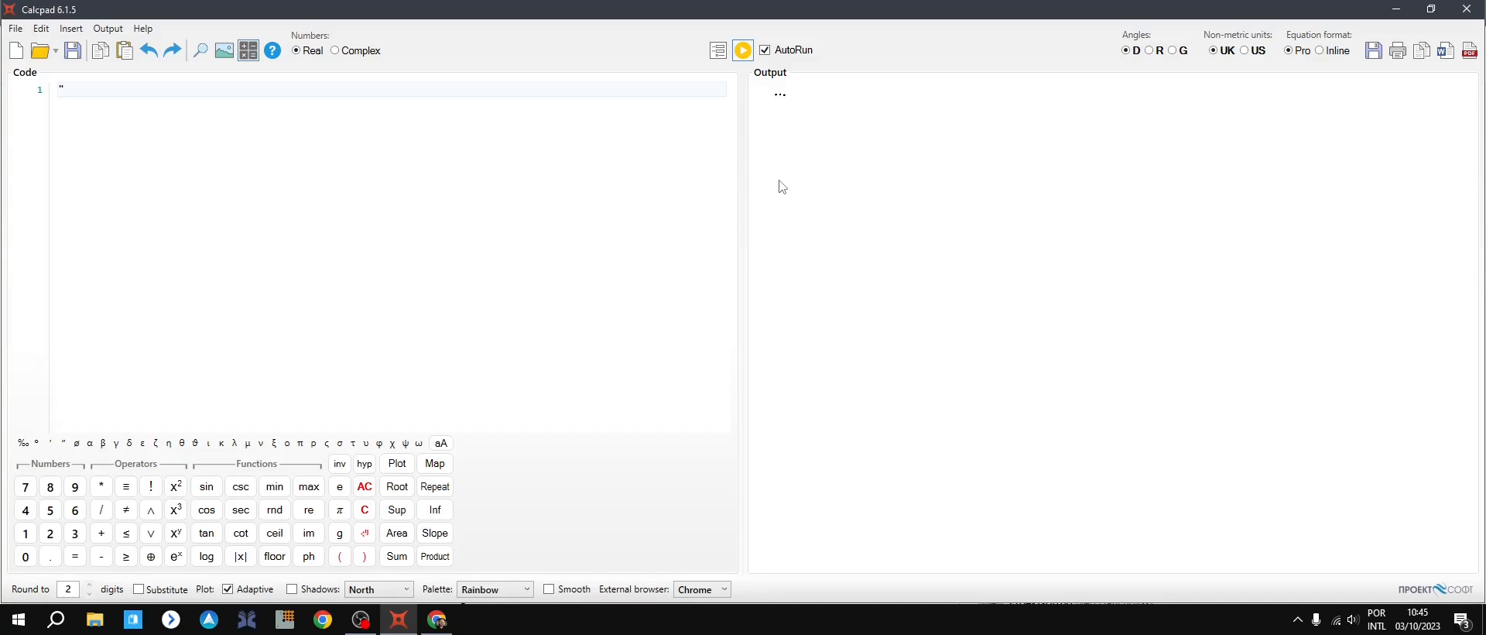
Step: Add the title comment "Bhaskara" and, on the line below, the text comment 'Equação de segundo grau:'
text(Bhaskara)
key(Return)
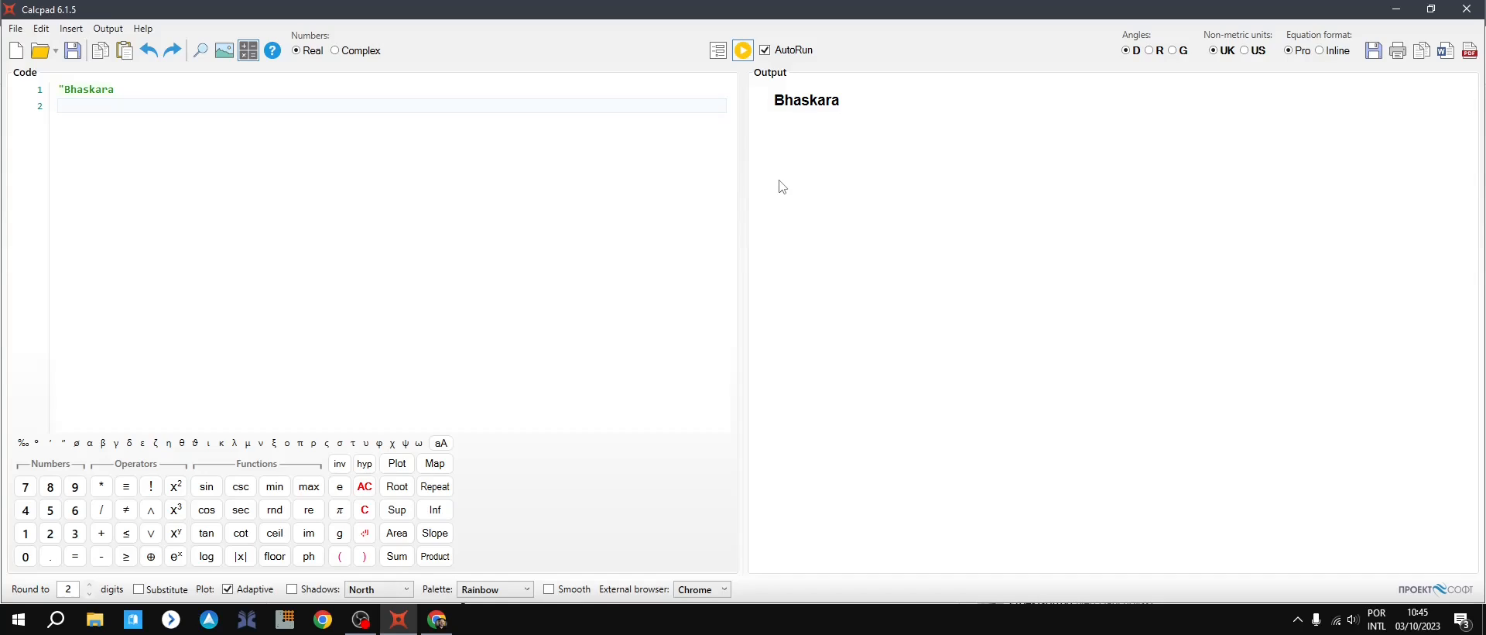
text('Equação de segundo grau:)
key(Return)
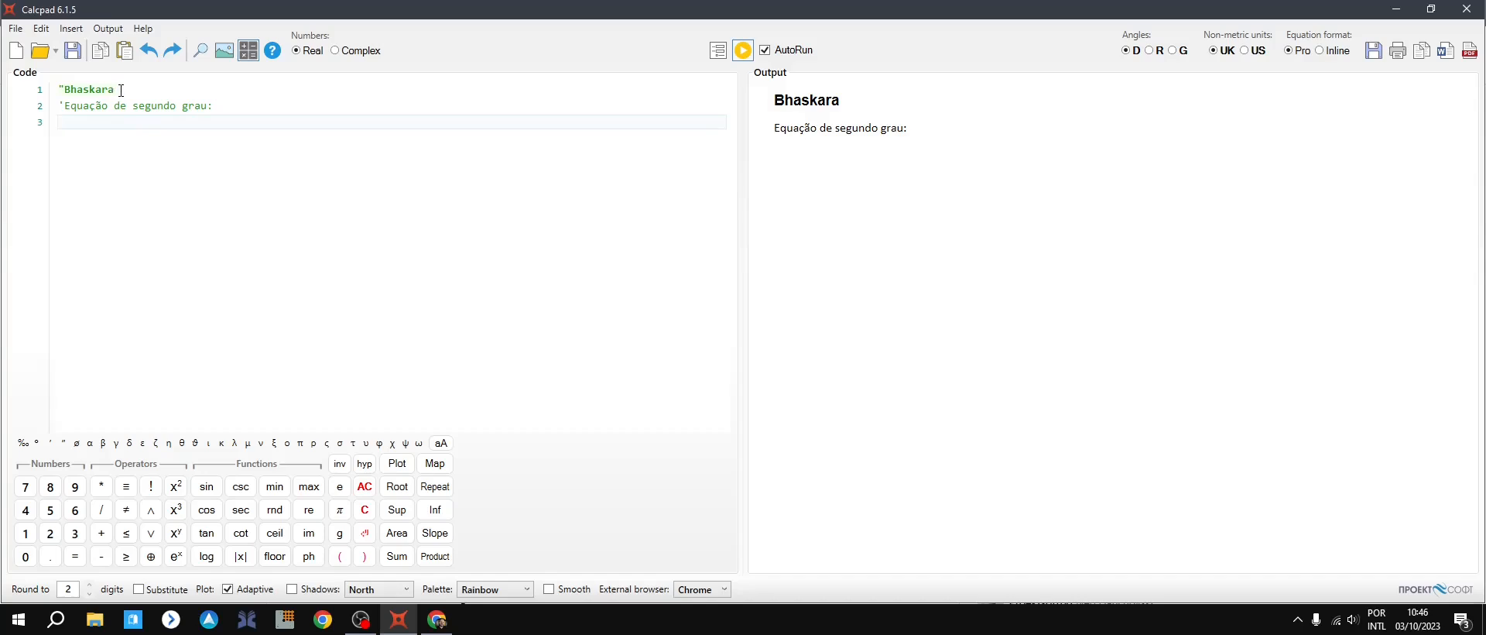
drag(121, 90, 60, 89)
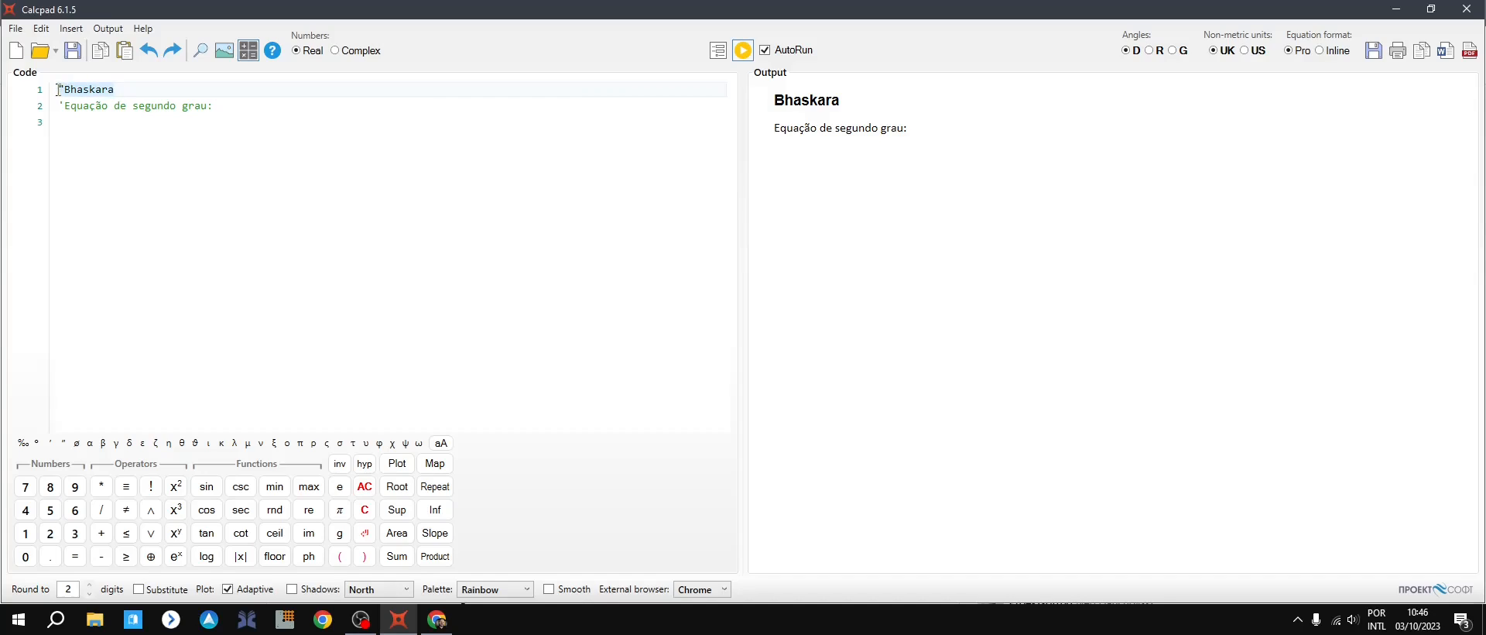
drag(215, 106, 69, 100)
click(219, 109)
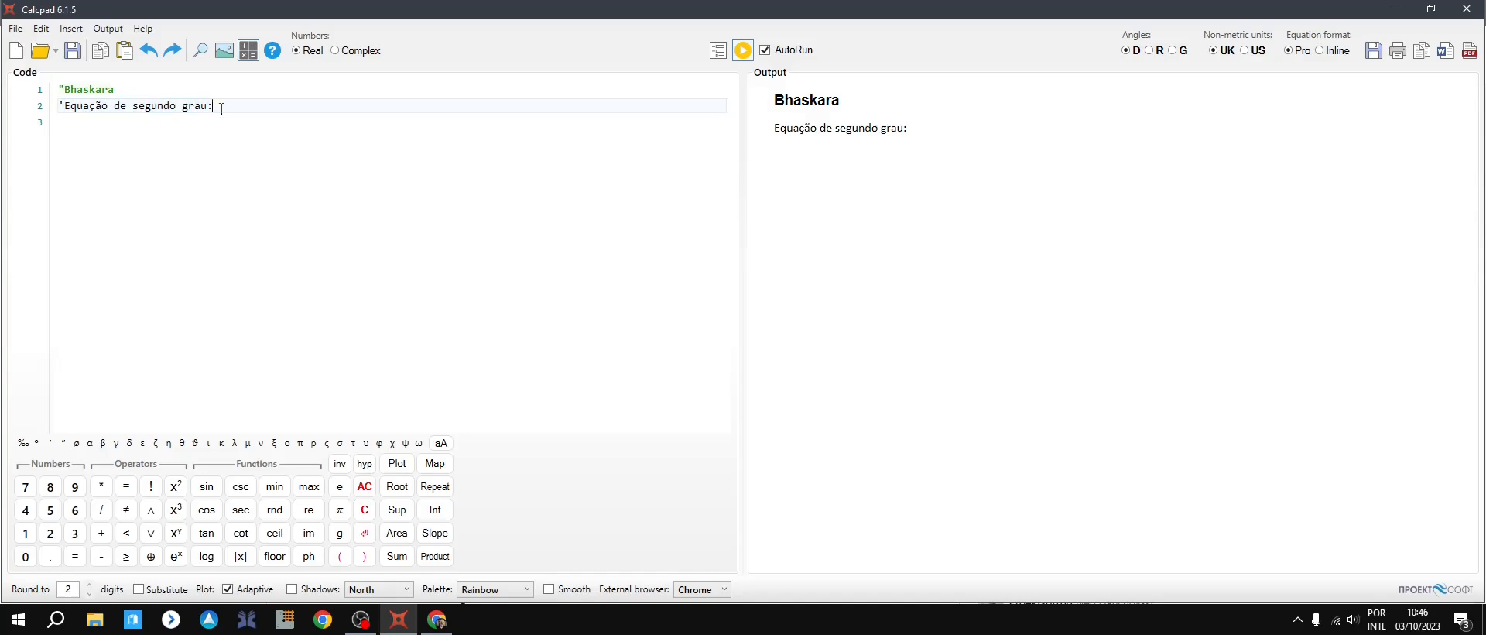
Step: Define the coefficients a = 5, b = 12 and c = 40 on separate lines below the comments
key(Return)
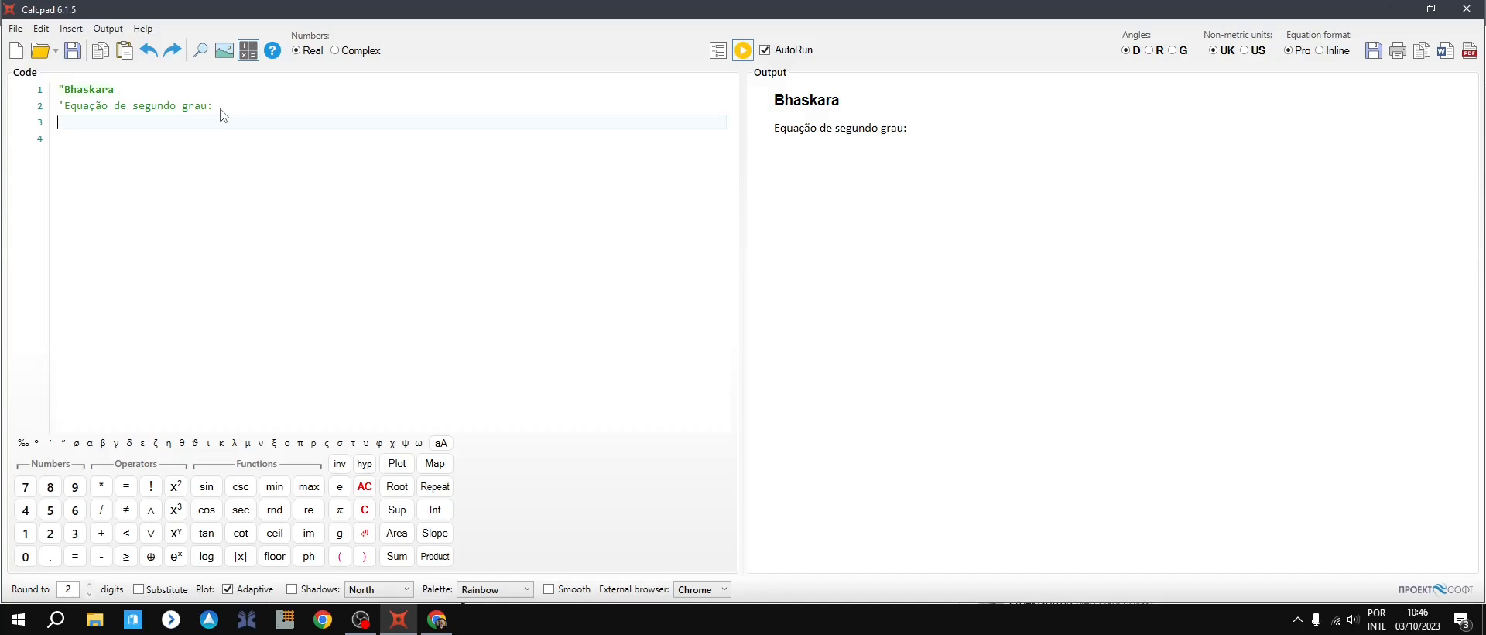
text(a = 5)
key(Return)
text(b)
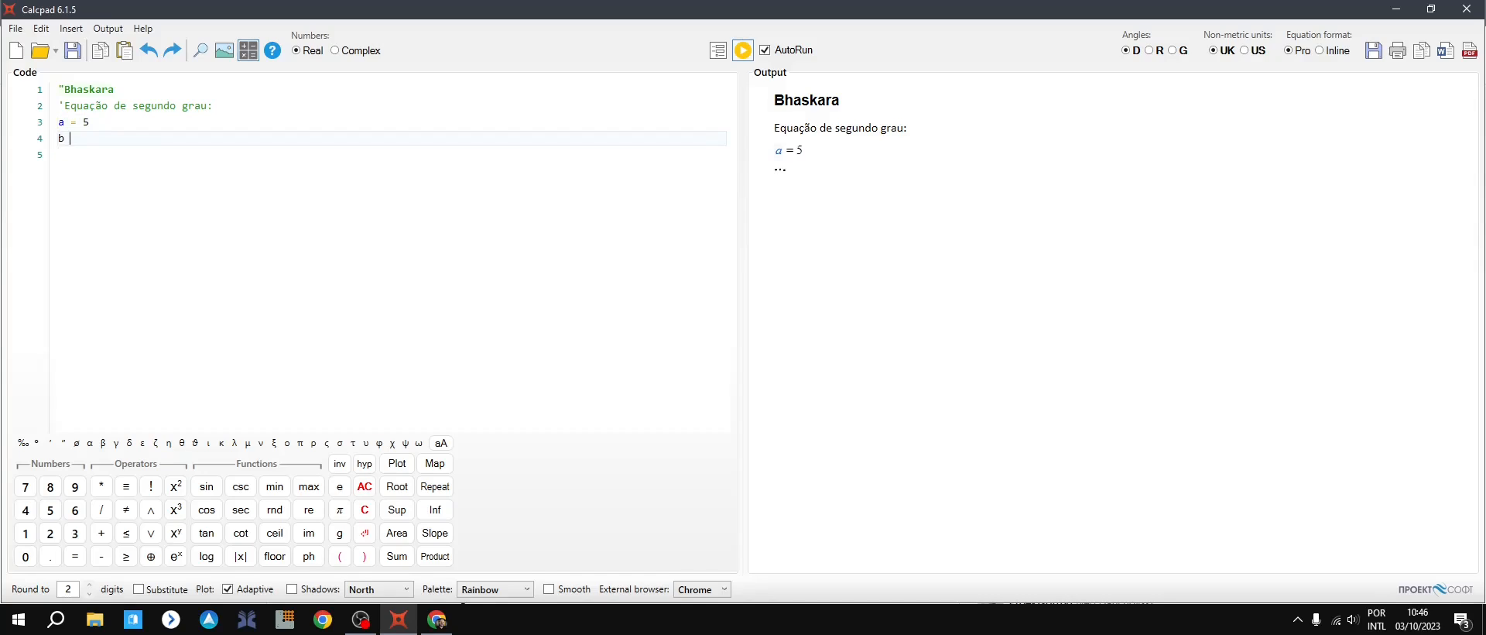
text( = 12)
key(Return)
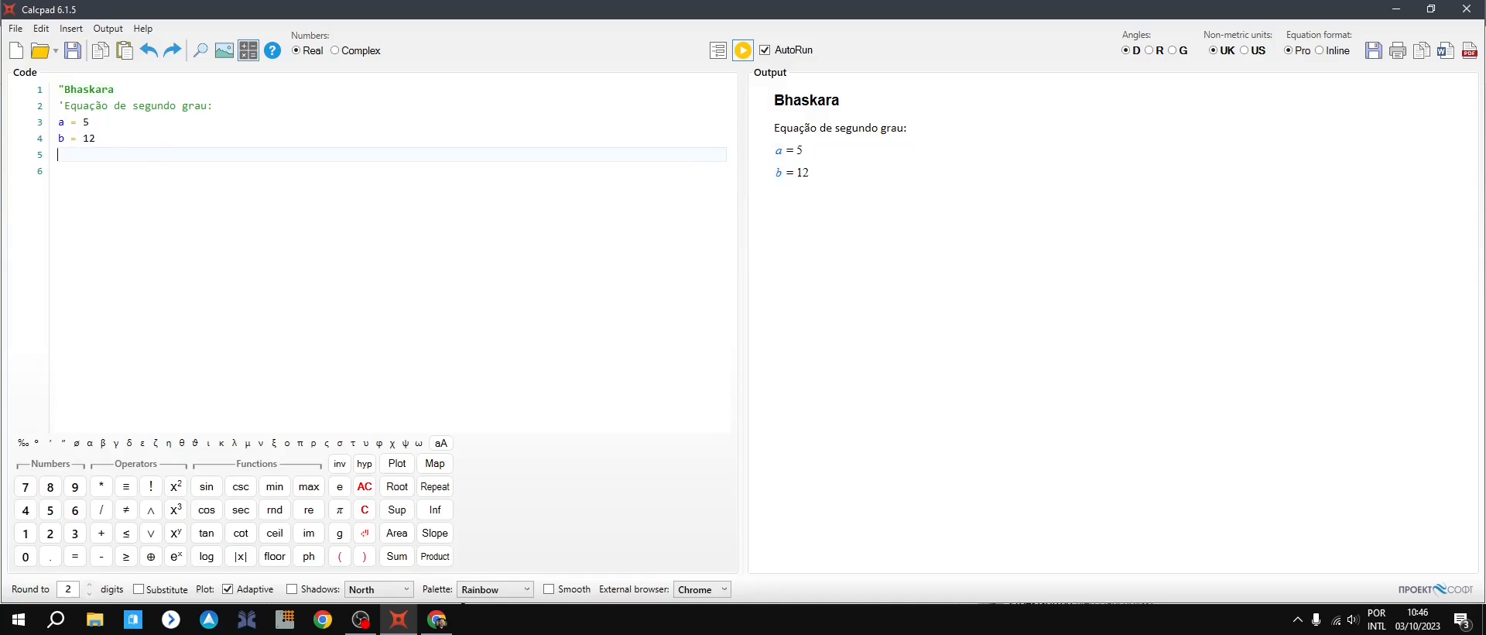
text(c = 40)
key(Return)
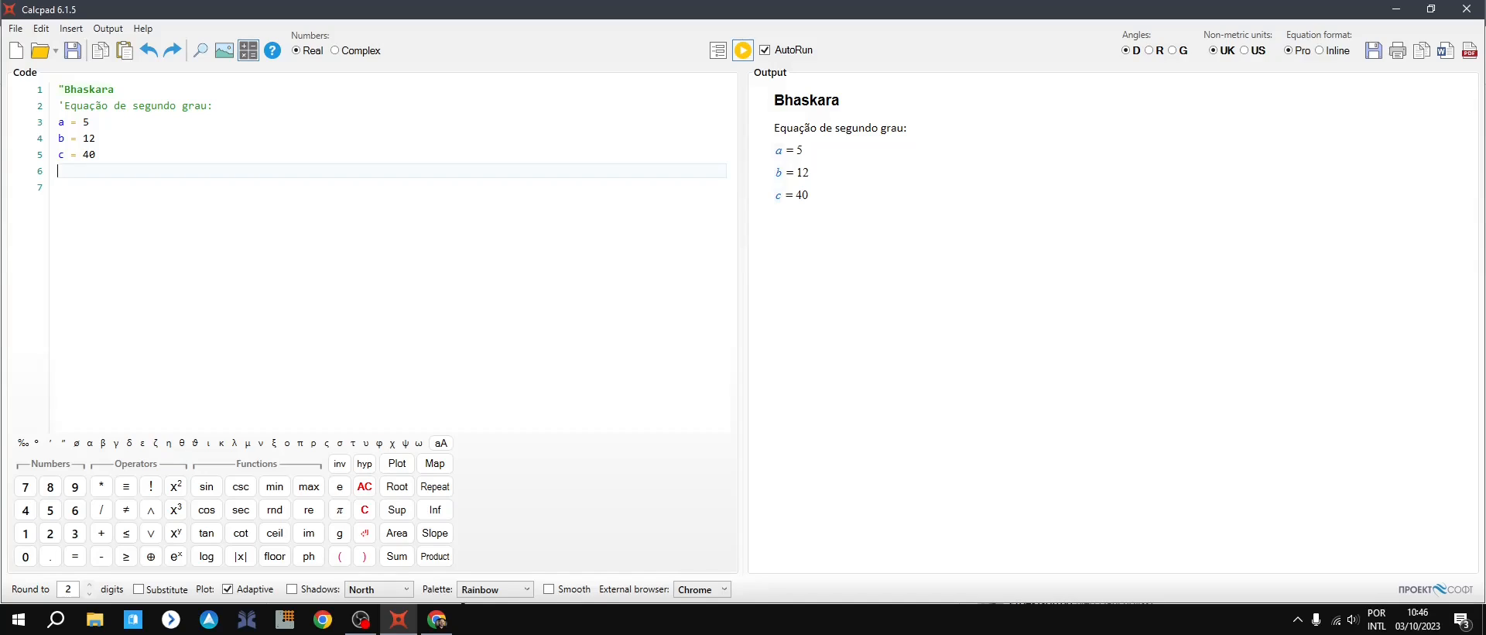
Step: Define the discriminant below the coefficients with the formula Δ = b^2 + 4*a*c
text(D)
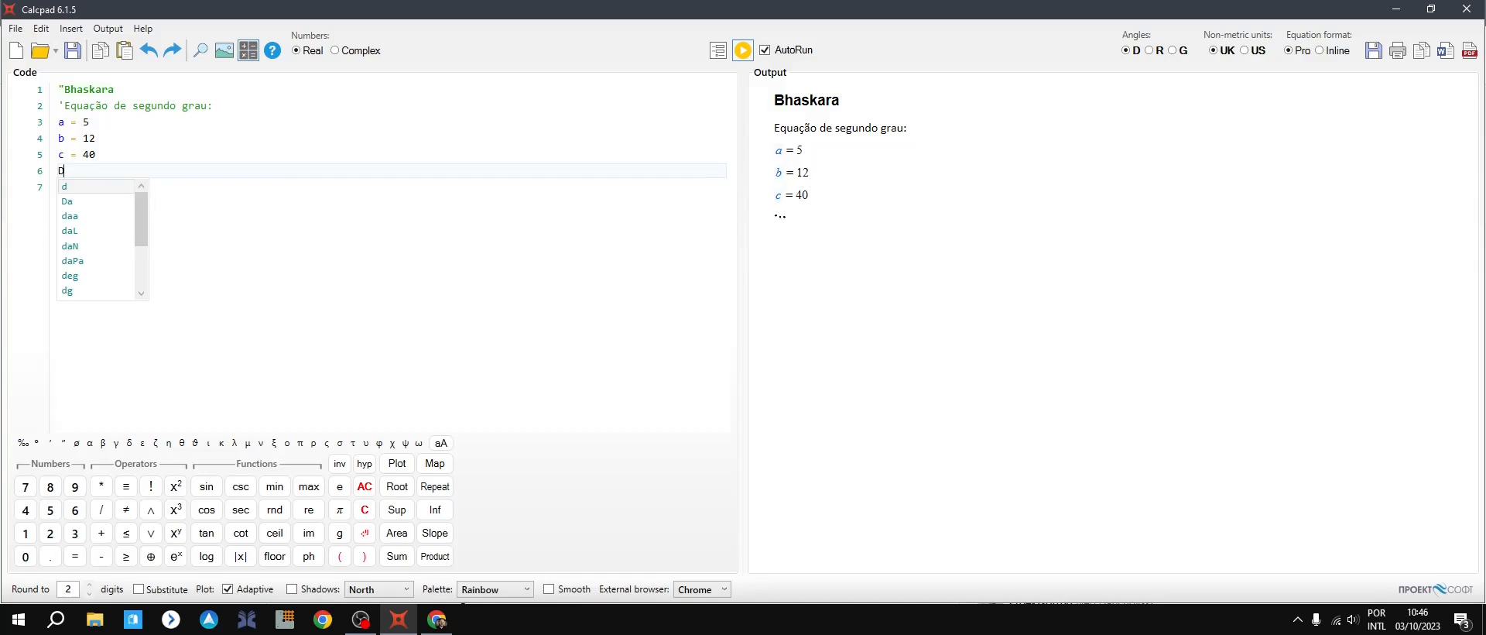
key(Escape)
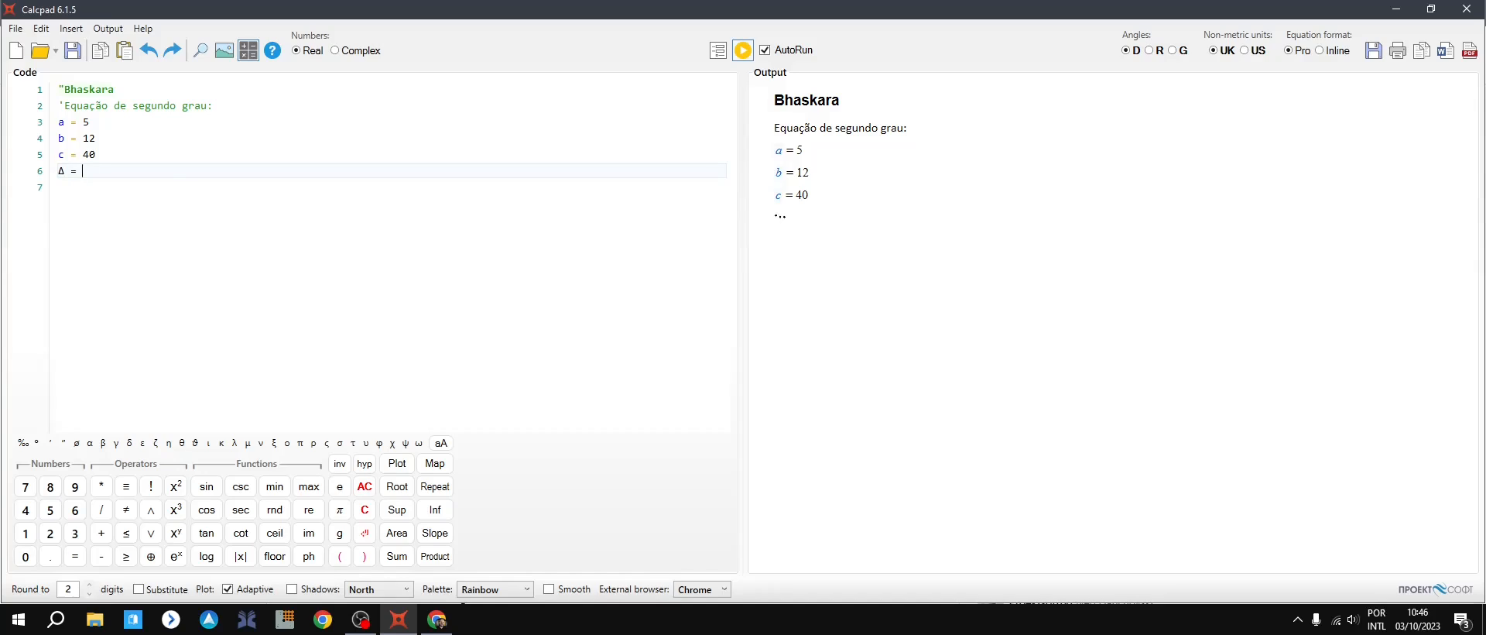
text(b)
text(^2)
text(-4)
key(BackSpace)
key(BackSpace)
text(+ 4*a*c)
key(Return)
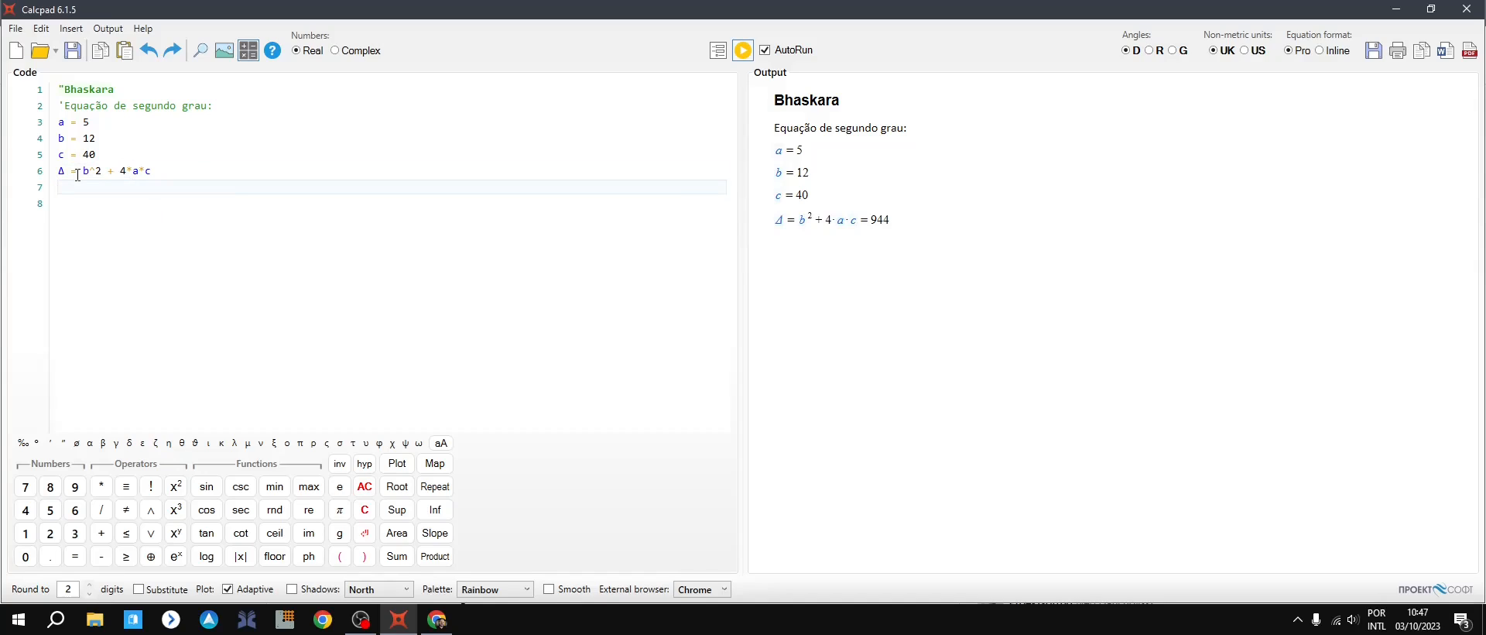
Step: Add a root formula below the discriminant as x = -b + sqrt(Δ)/2*a
text(x=-b)
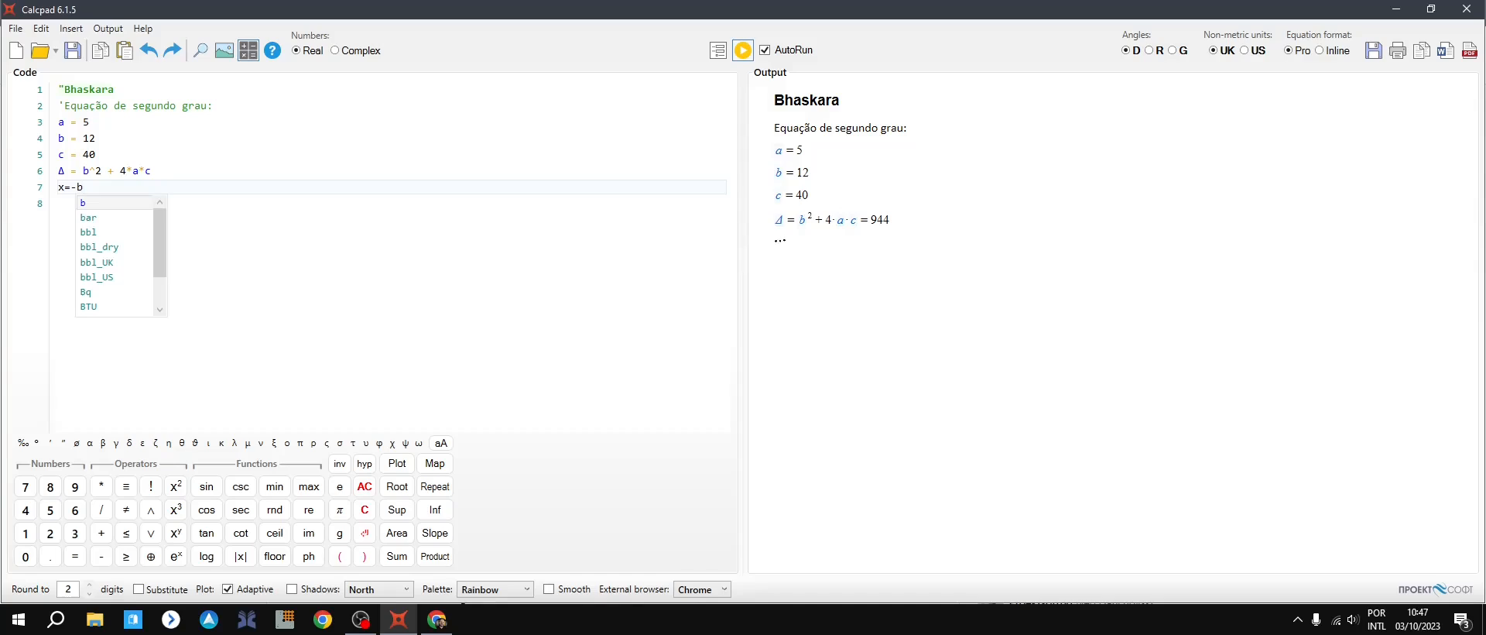
text(+)
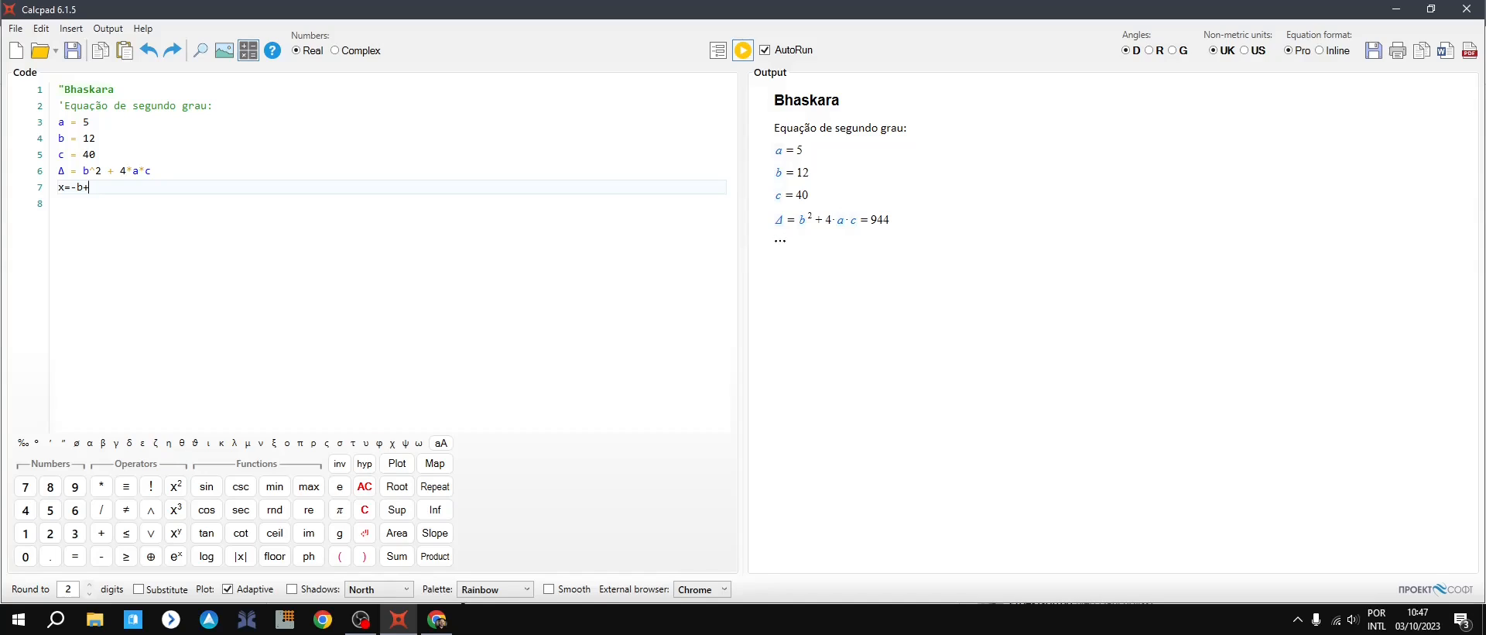
text(sqrt)
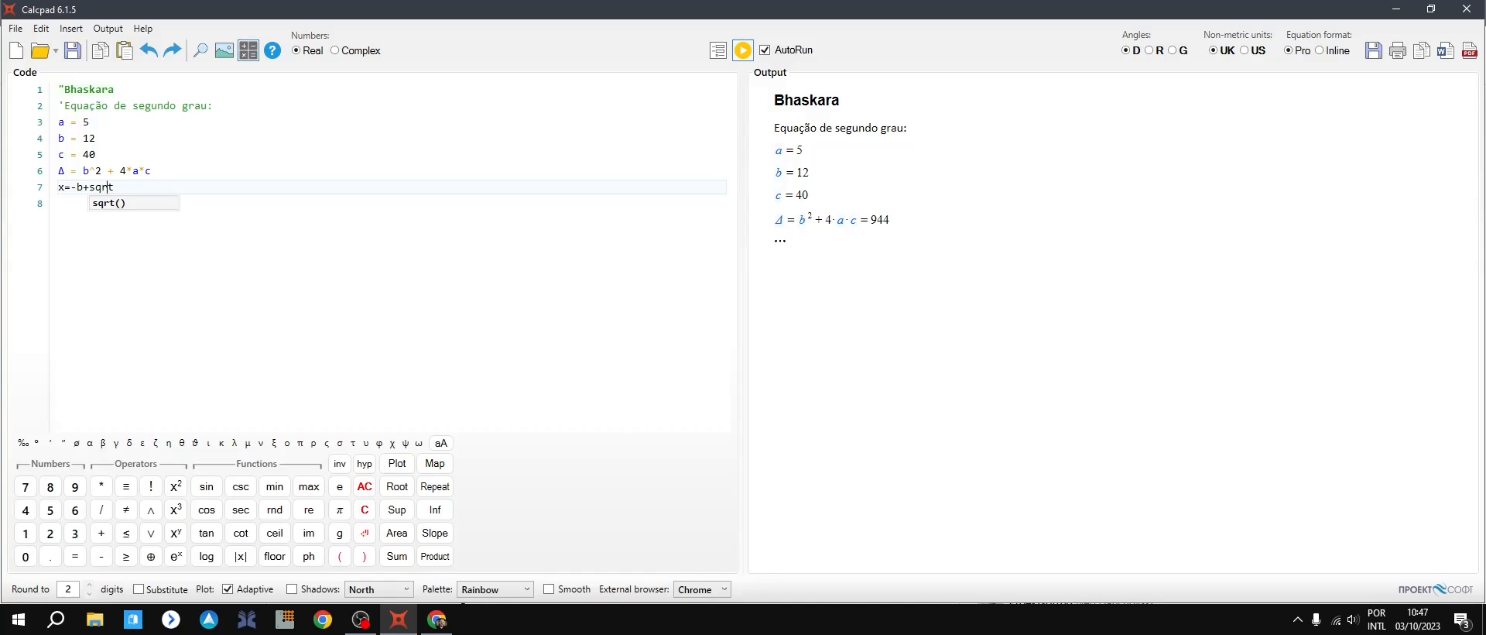
text(()
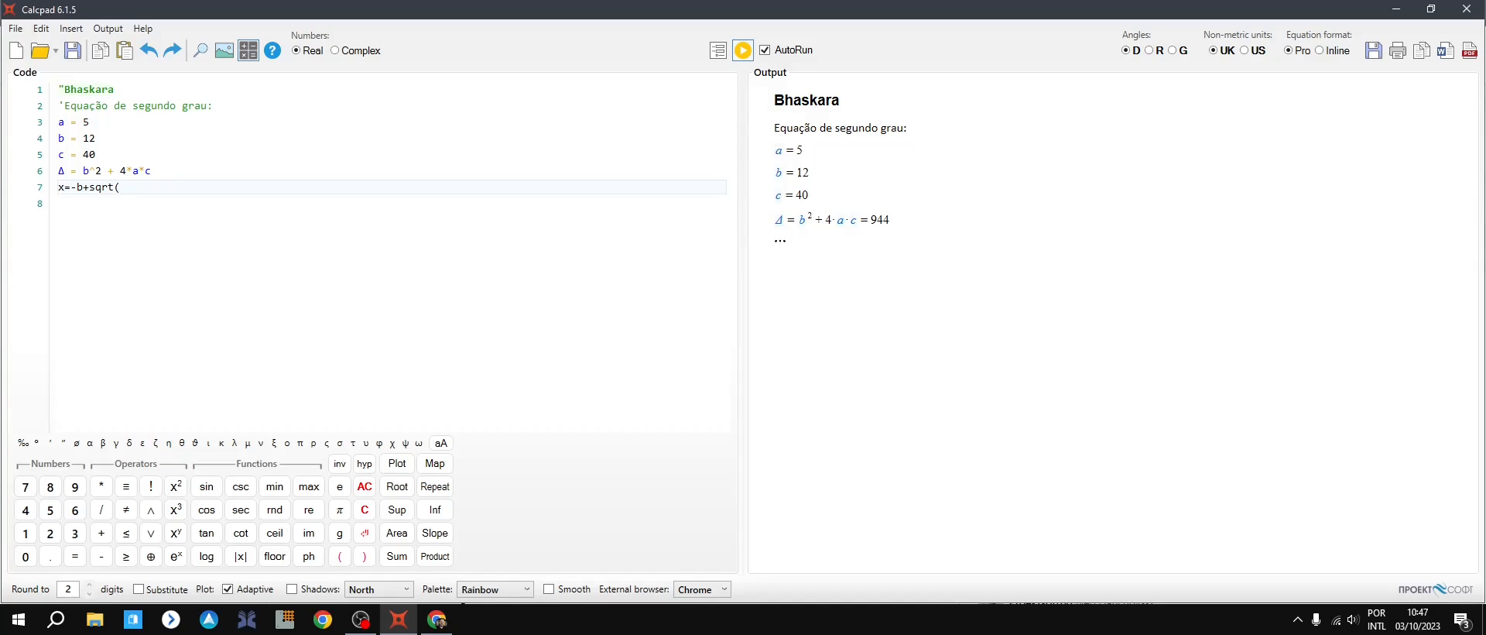
text(D)
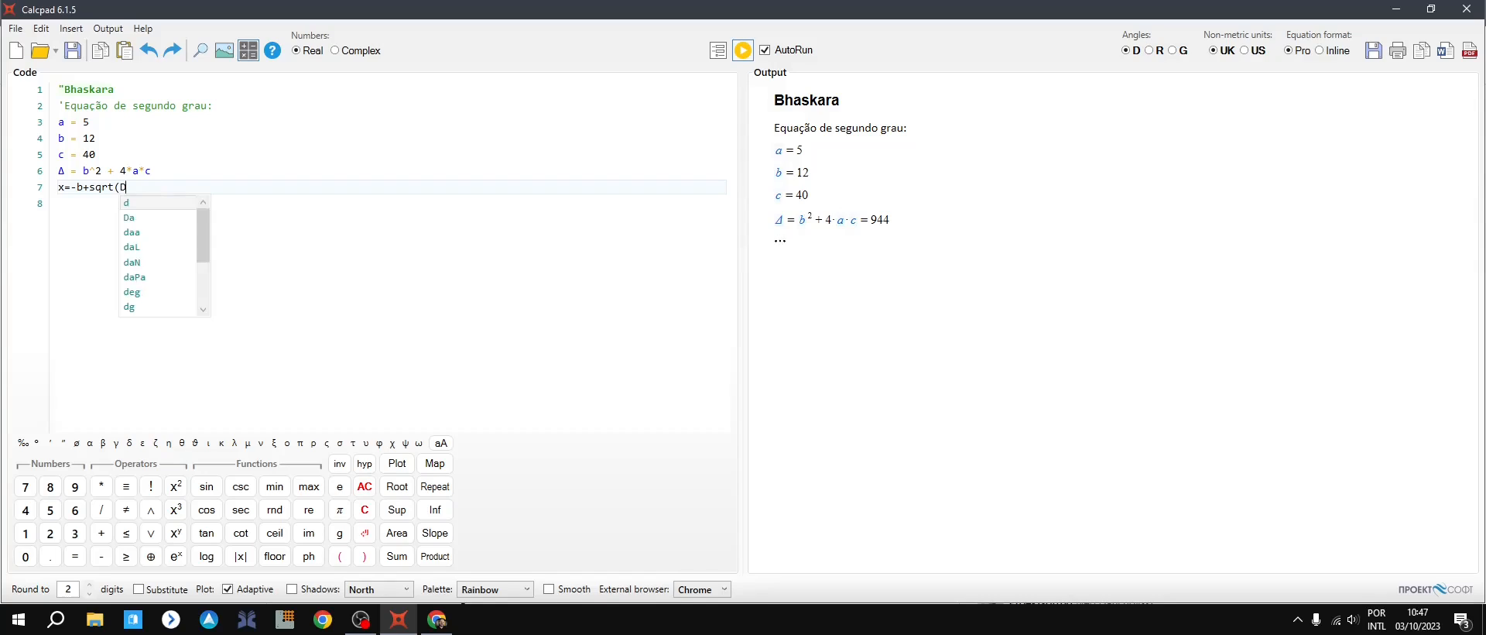
key(BackSpace)
text(Δ))
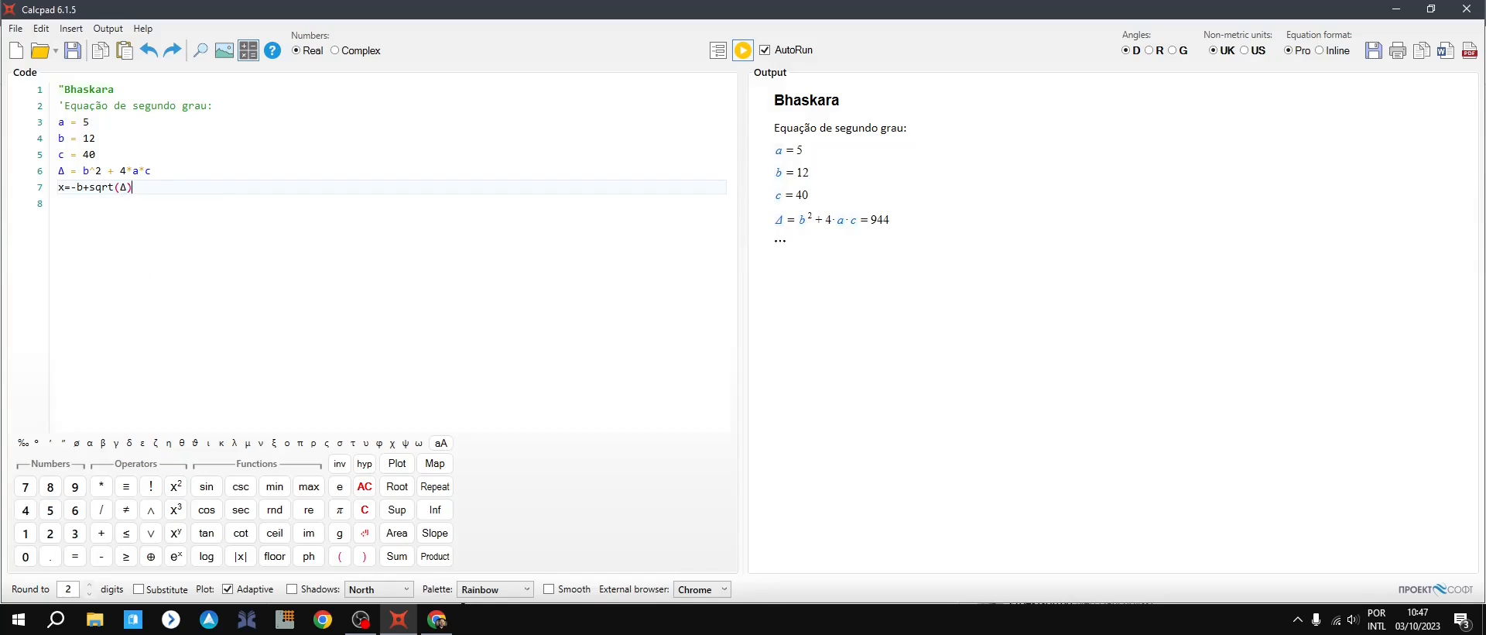
text(/2*a)
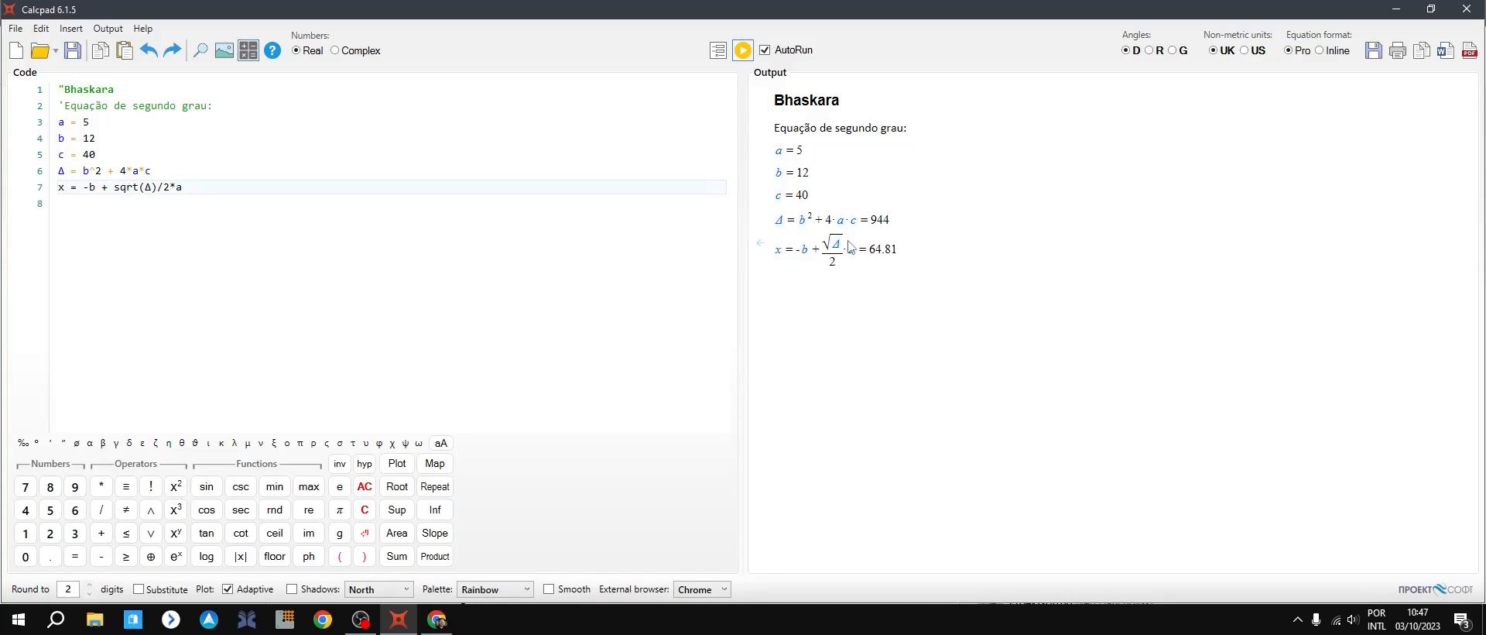
Step: Bracket the numerator and denominator of the root formula so it reads x = (-b + sqrt(Δ))/(2*a), and start a new line below
click(85, 187)
text((Δ)
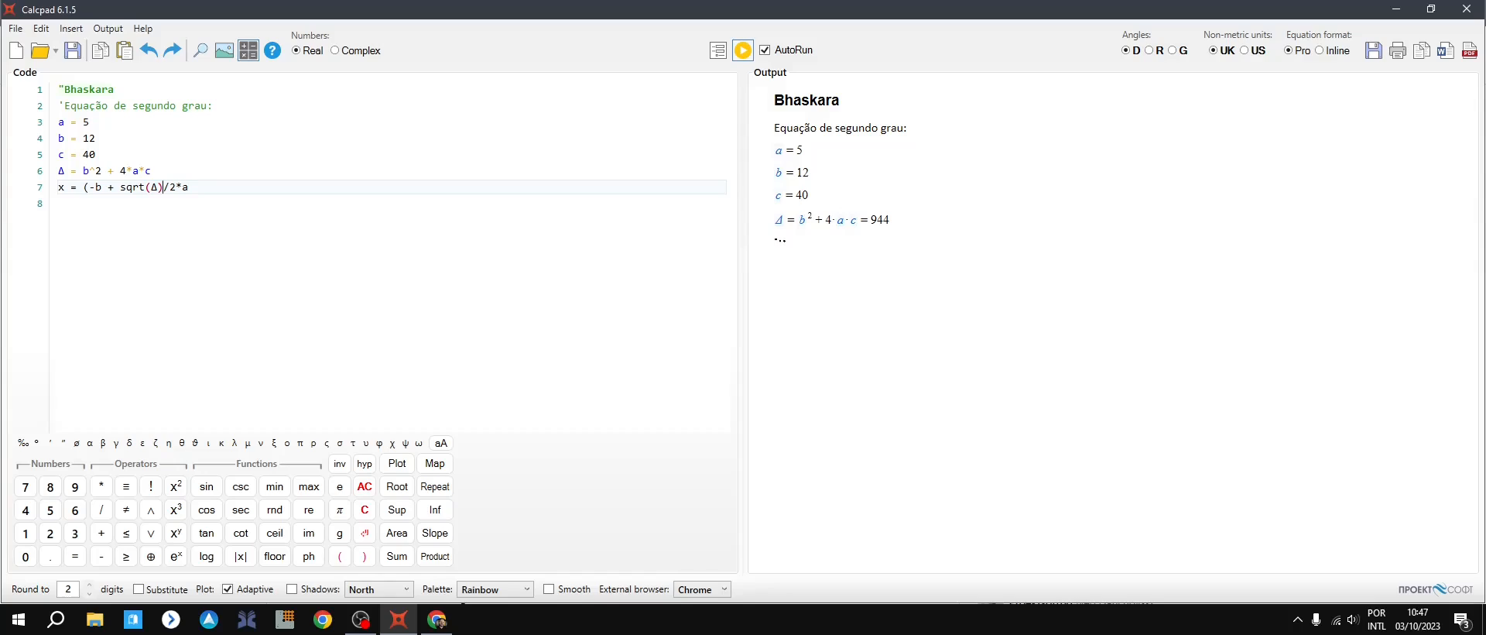
text())/()
key(Down)
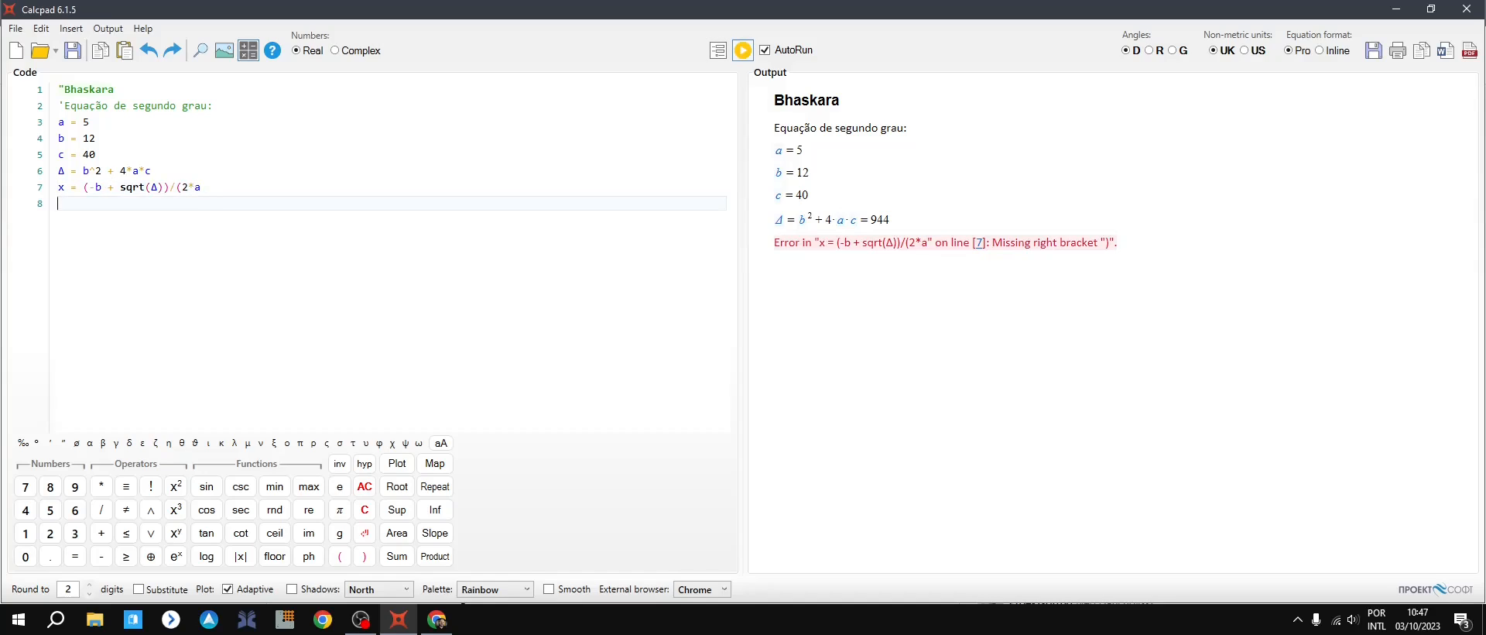
key(Up)
key(Up)
key(Down)
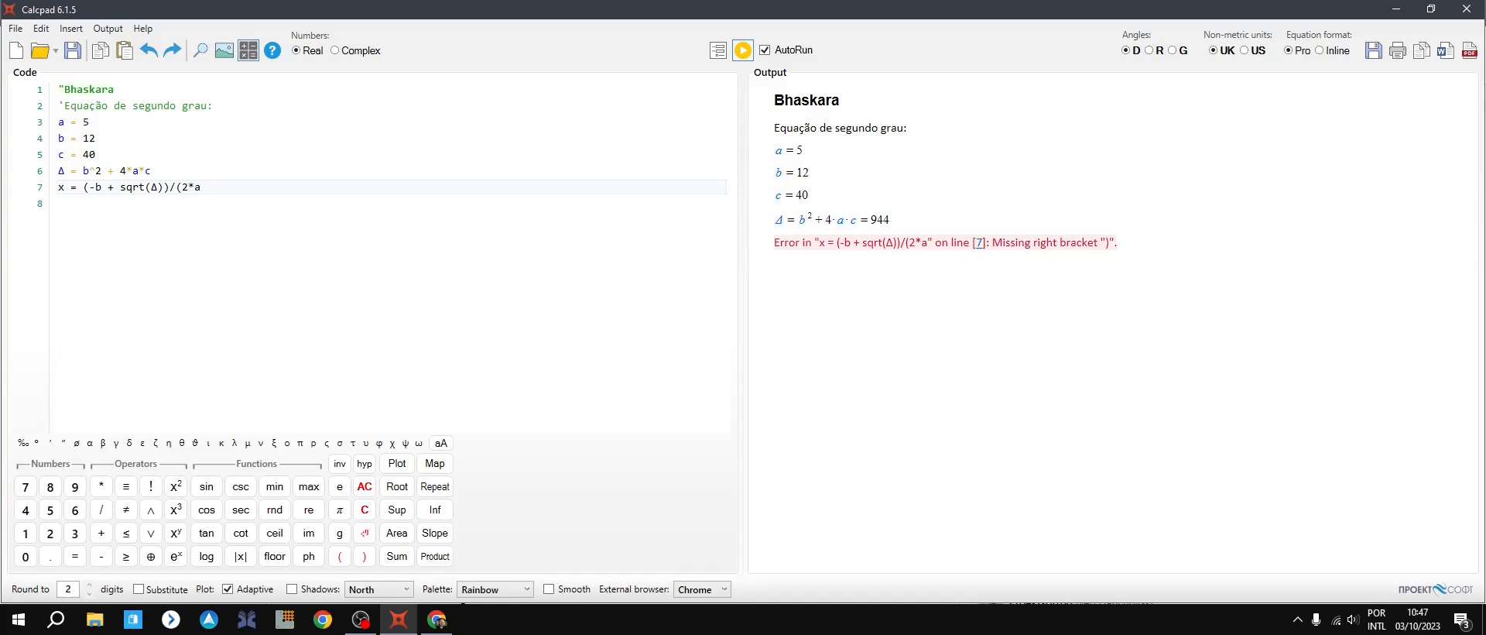
text())
key(Return)
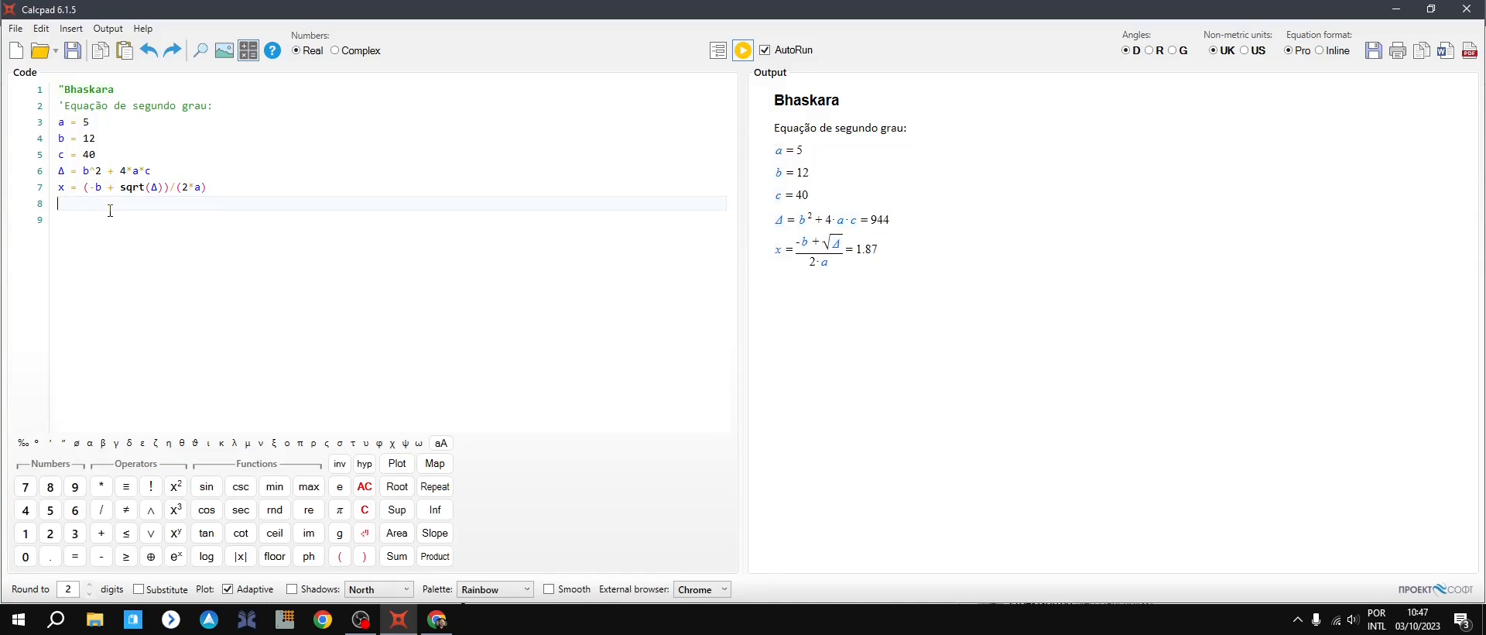
Step: Examine the insertable content available for the code, including constants, units, numerical methods, program flow control and HTML formatting
click(71, 30)
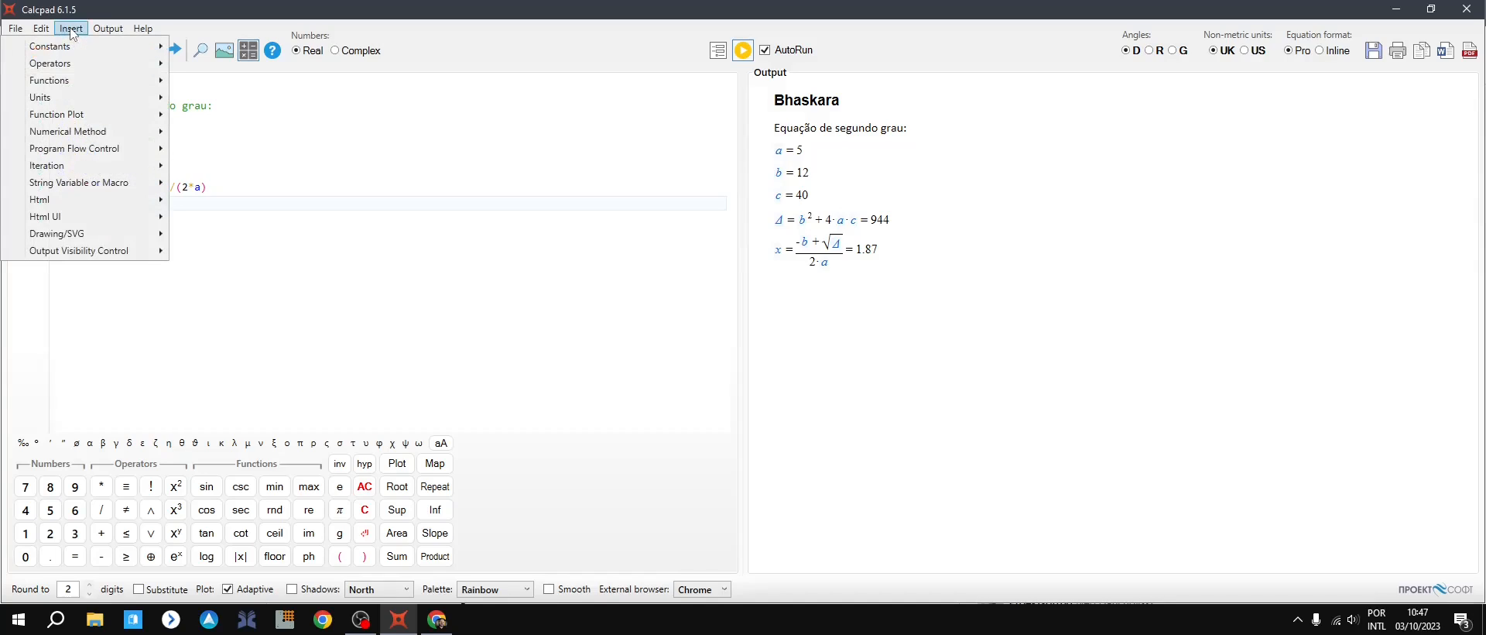
mouse_move(77, 50)
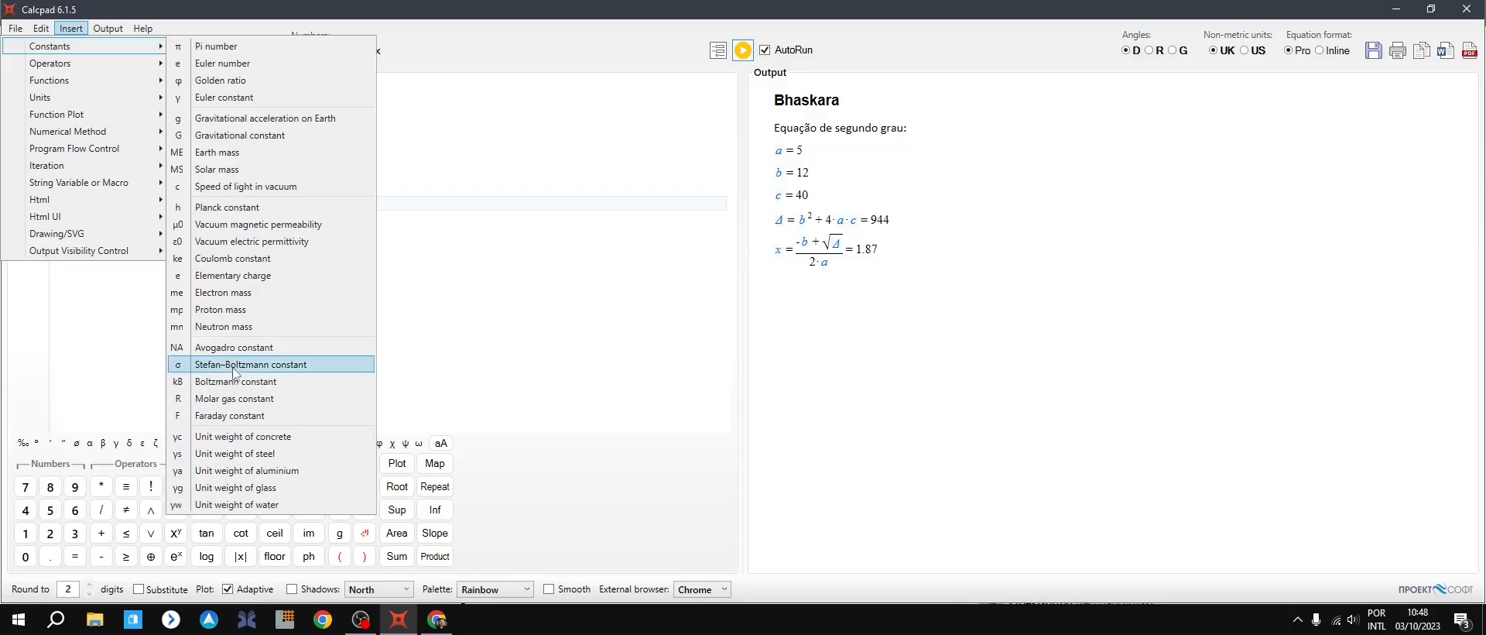
mouse_move(104, 70)
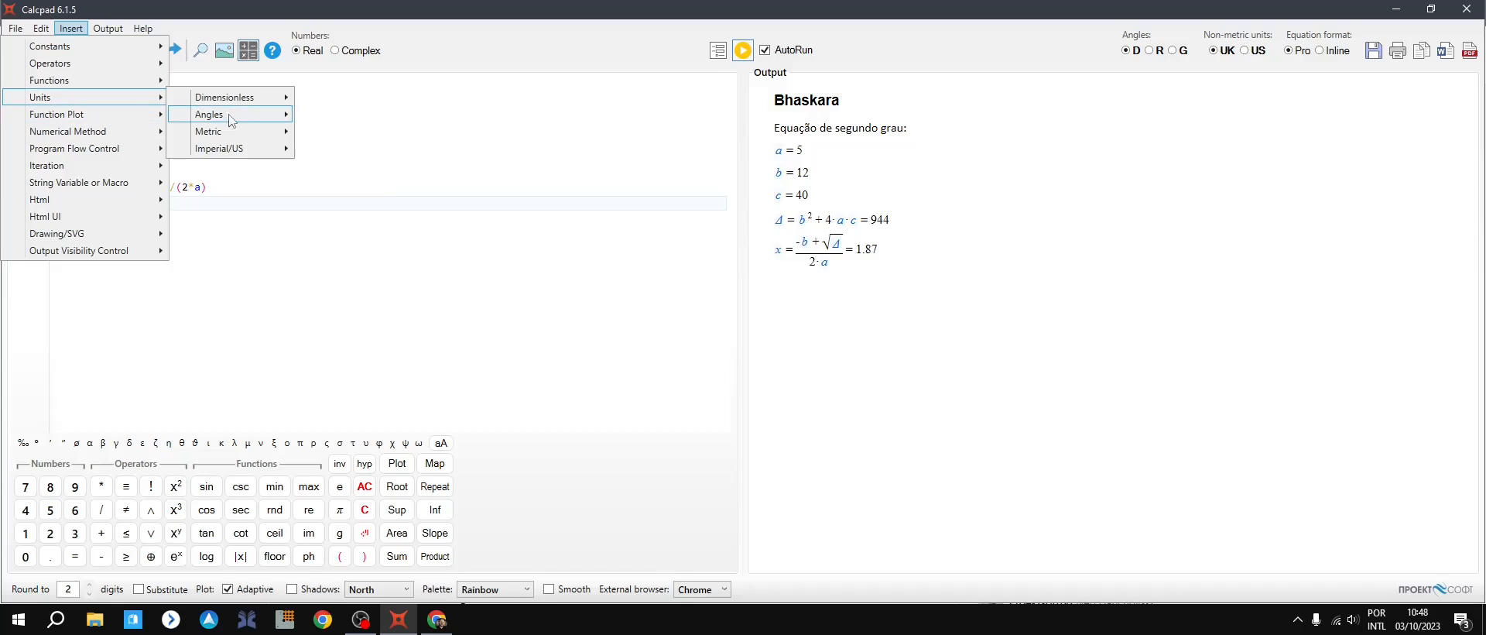
mouse_move(255, 103)
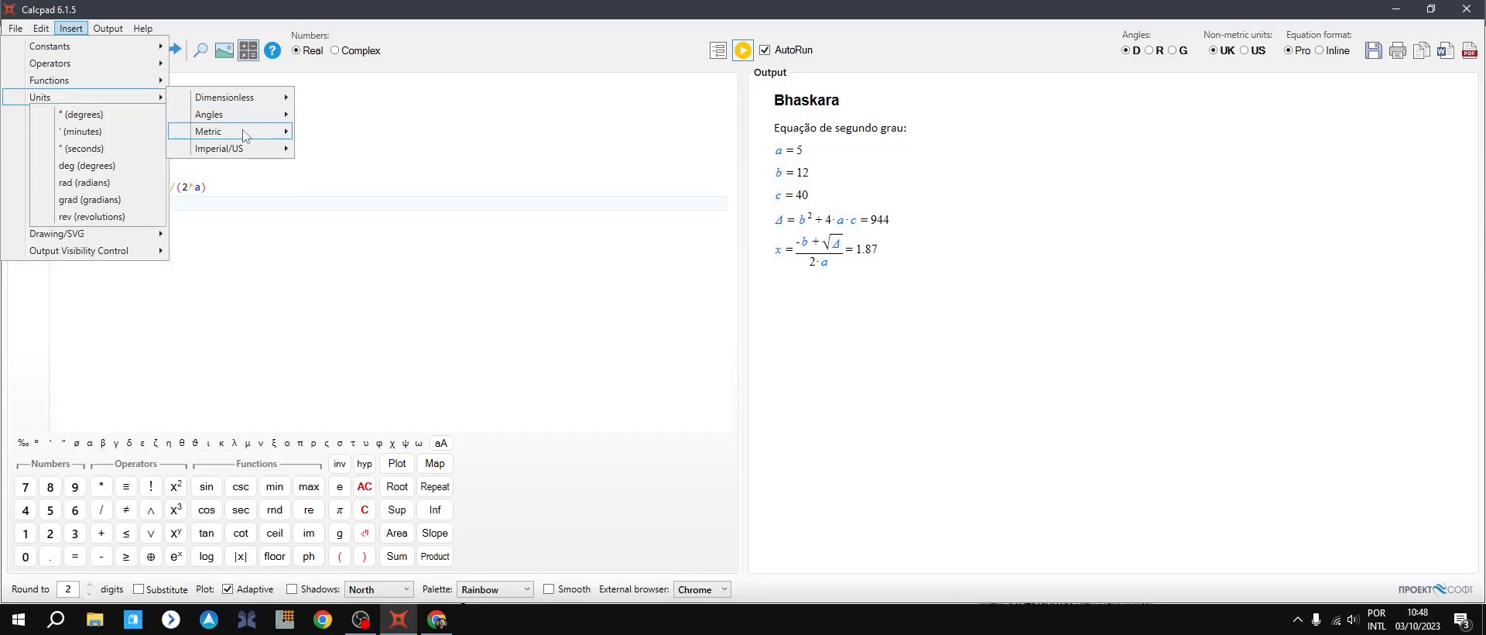
mouse_move(193, 132)
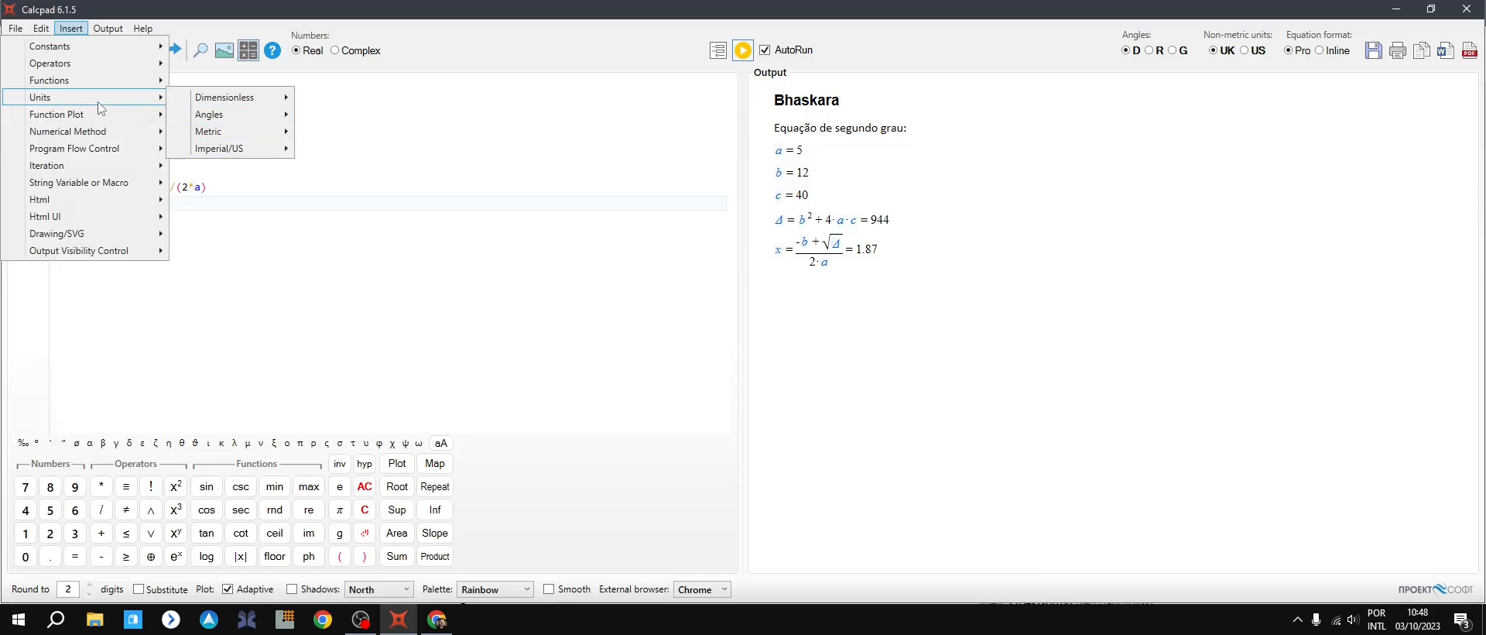
mouse_move(89, 118)
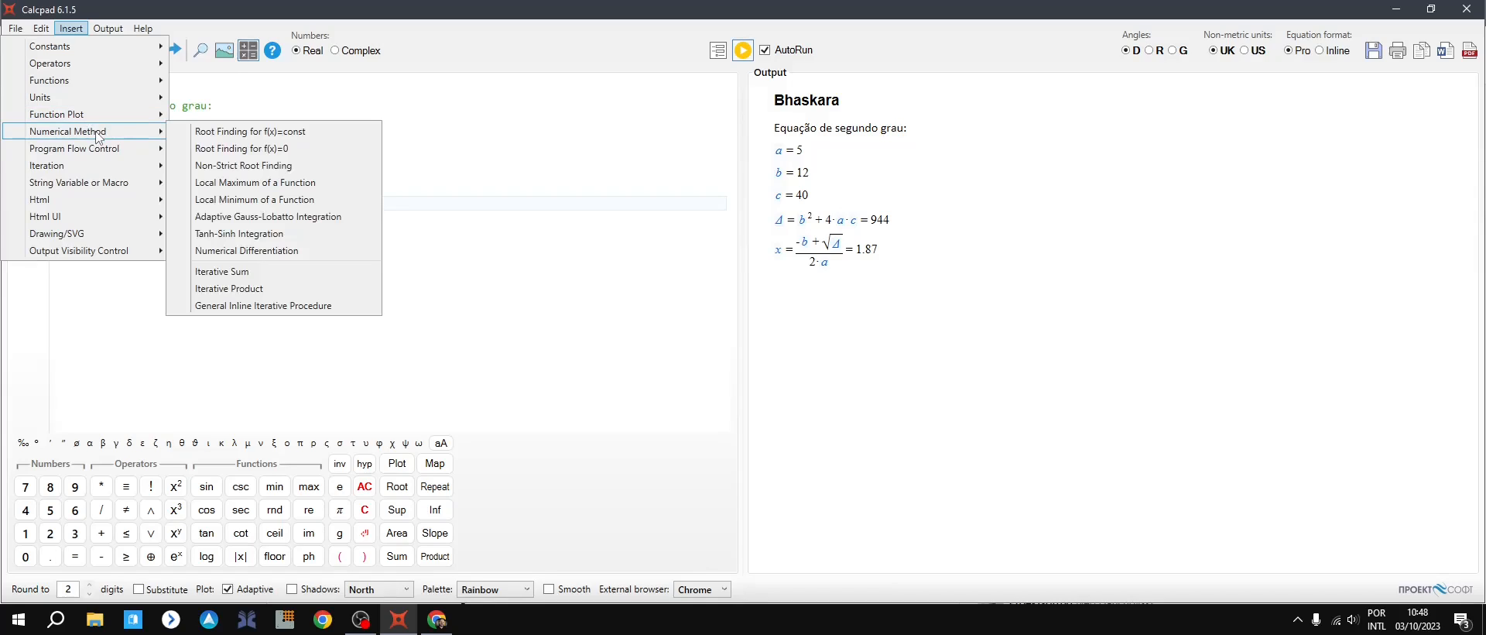
mouse_move(101, 158)
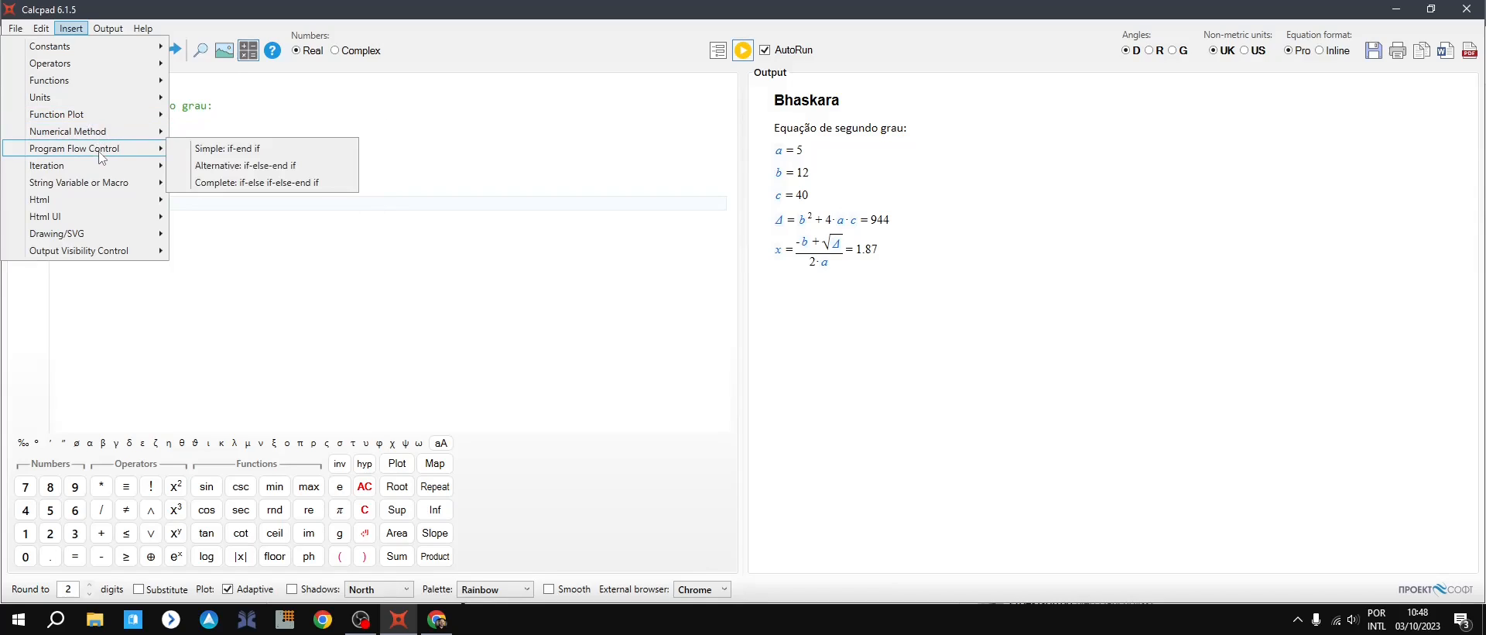
mouse_move(99, 178)
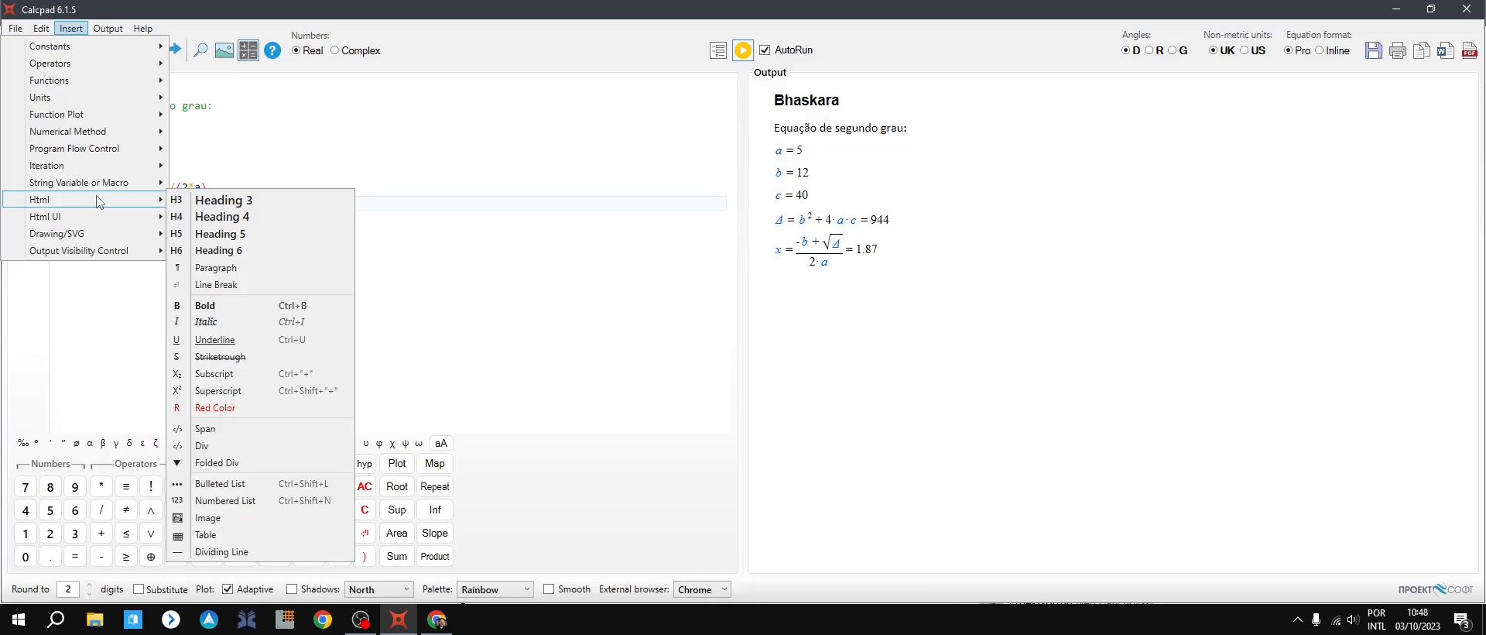
click(359, 133)
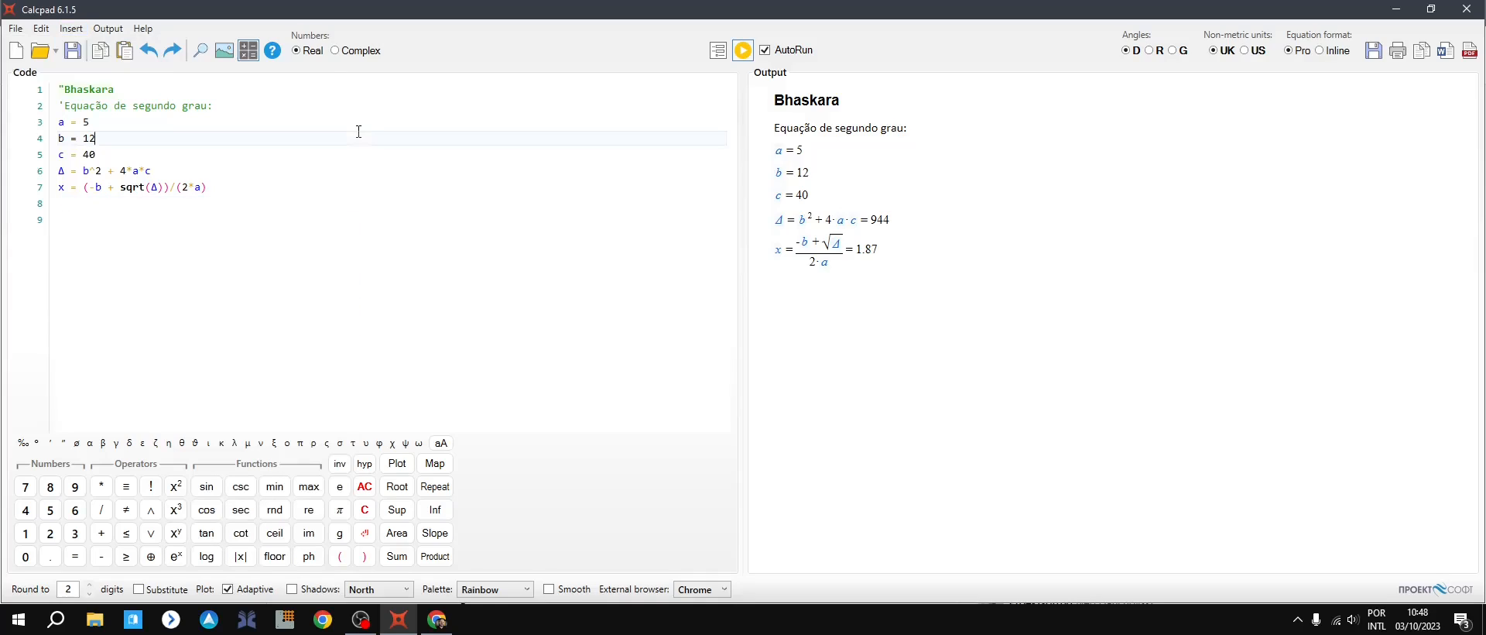
Step: Make the words "segundo grau" bold in the text comment on line 2
click(147, 103)
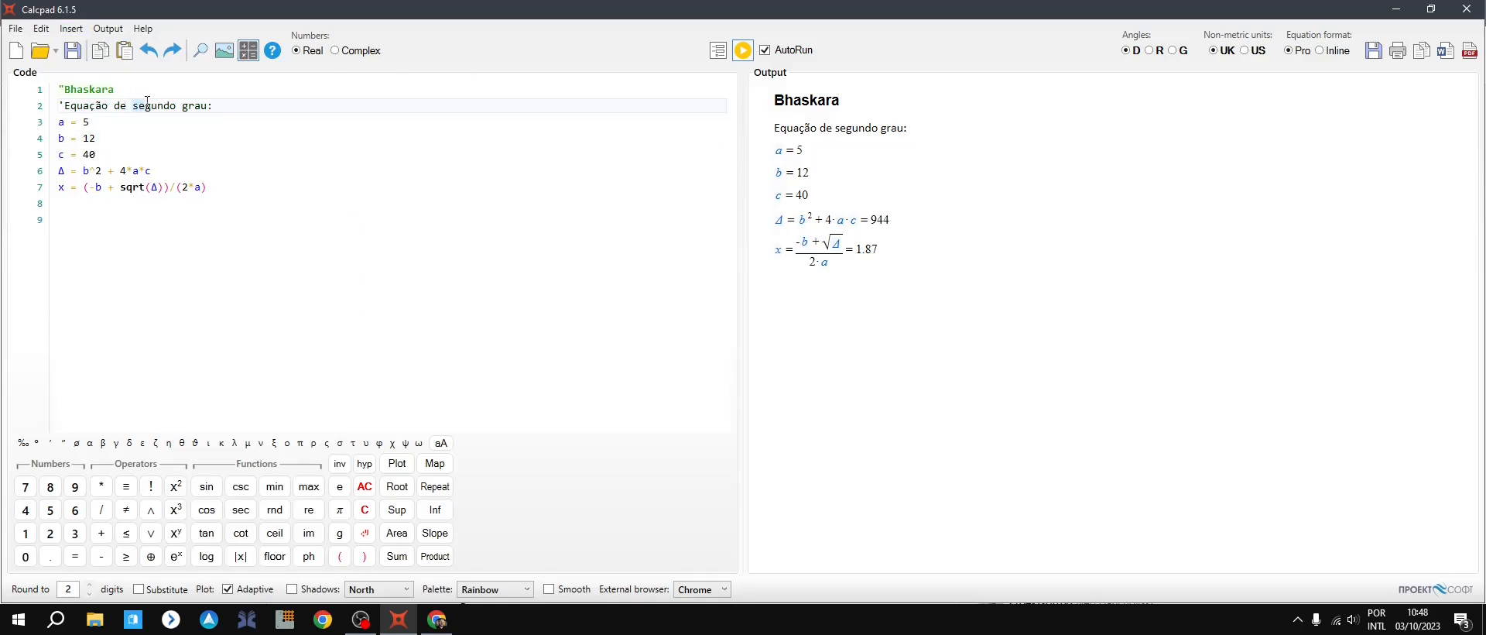
drag(147, 103, 213, 106)
key(ctrl+b)
click(338, 122)
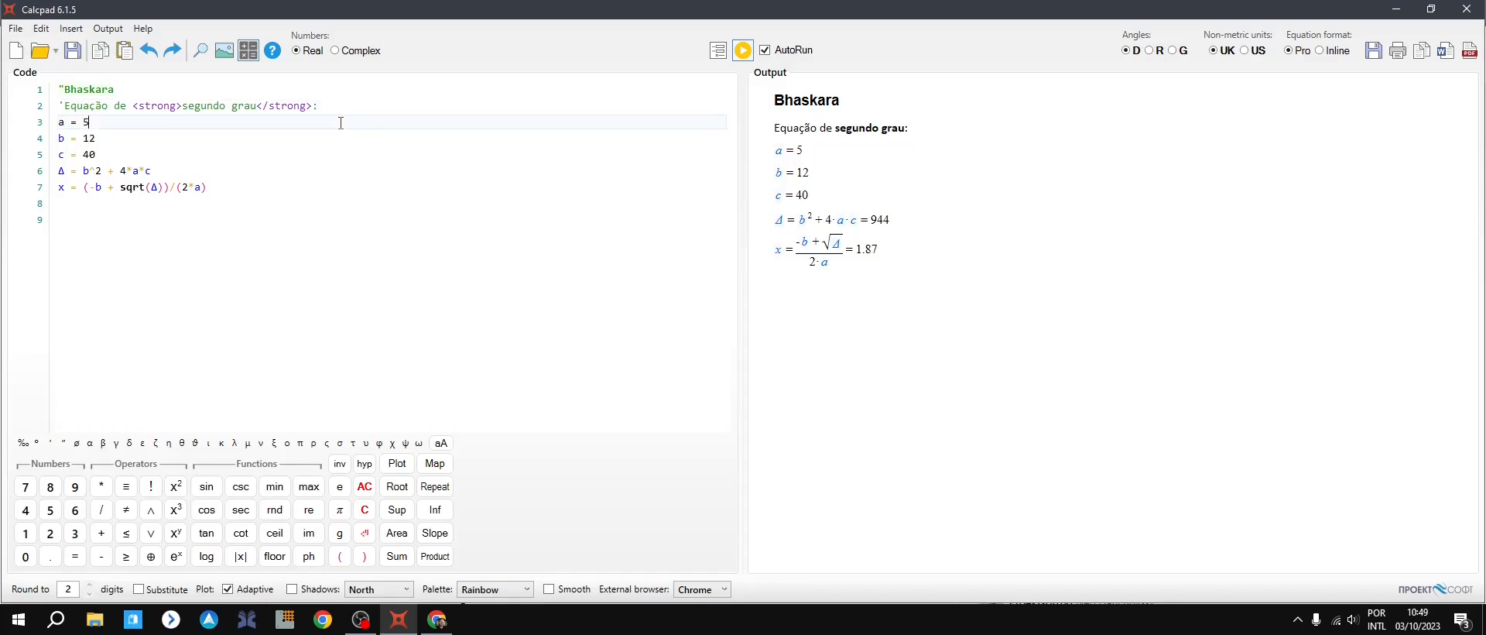
drag(183, 106, 132, 106)
click(140, 129)
click(174, 136)
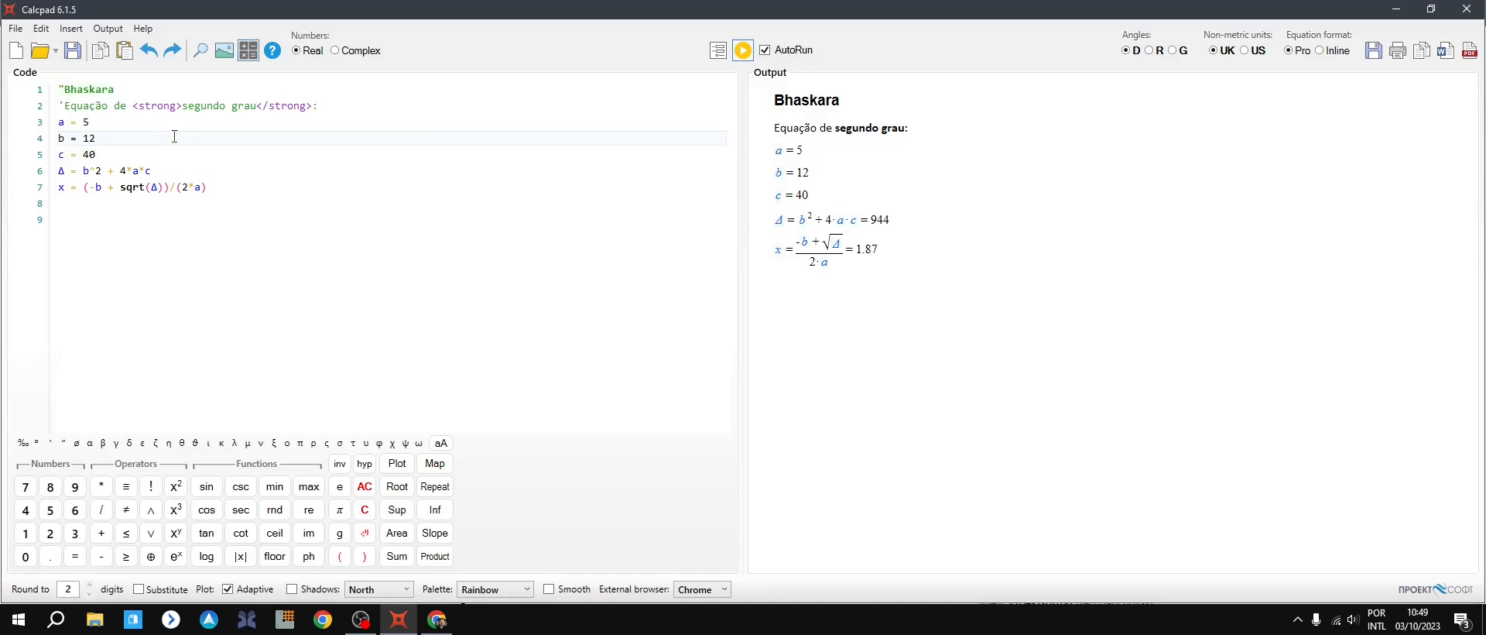
Step: Duplicate the root formula onto line 8 and change its plus sign to minus, giving x = (-b - sqrt(Δ))/(2*a)
click(209, 188)
click(222, 219)
click(233, 197)
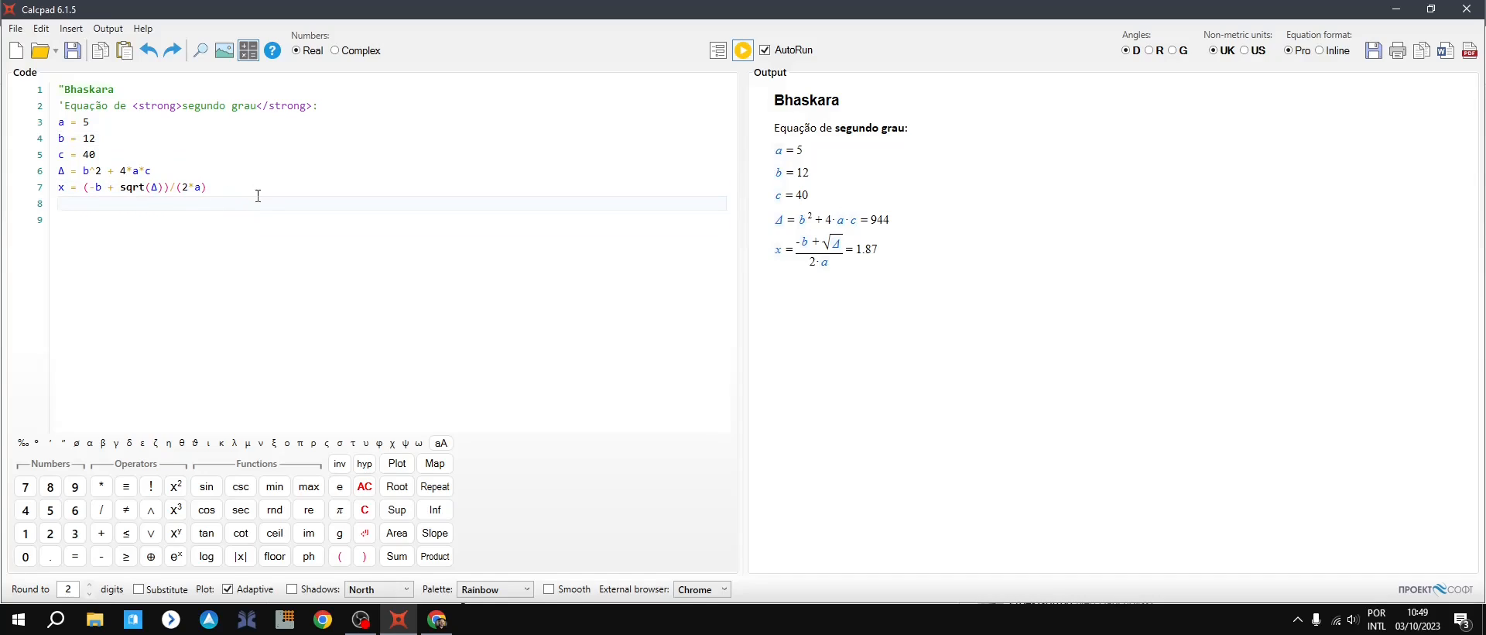
drag(222, 188, 39, 189)
key(ctrl+c)
click(82, 199)
key(ctrl+v)
click(115, 203)
key(BackSpace)
text(-)
click(236, 138)
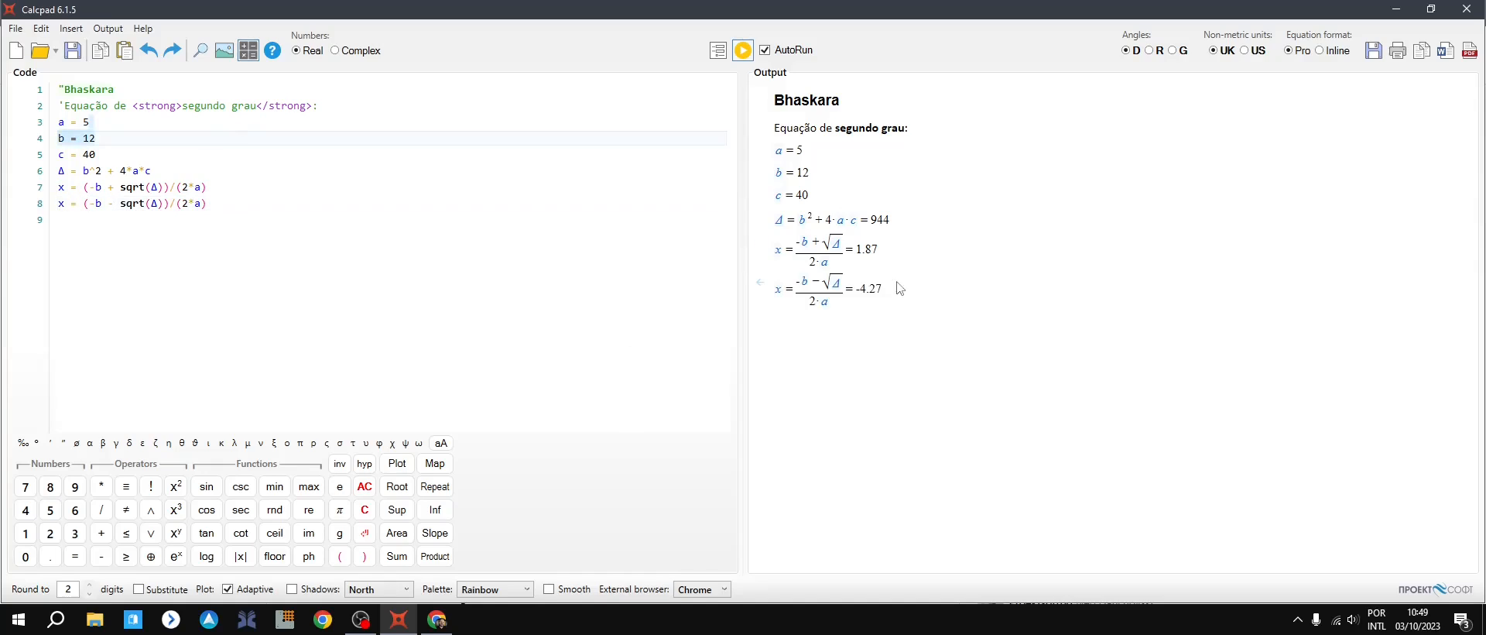
click(215, 204)
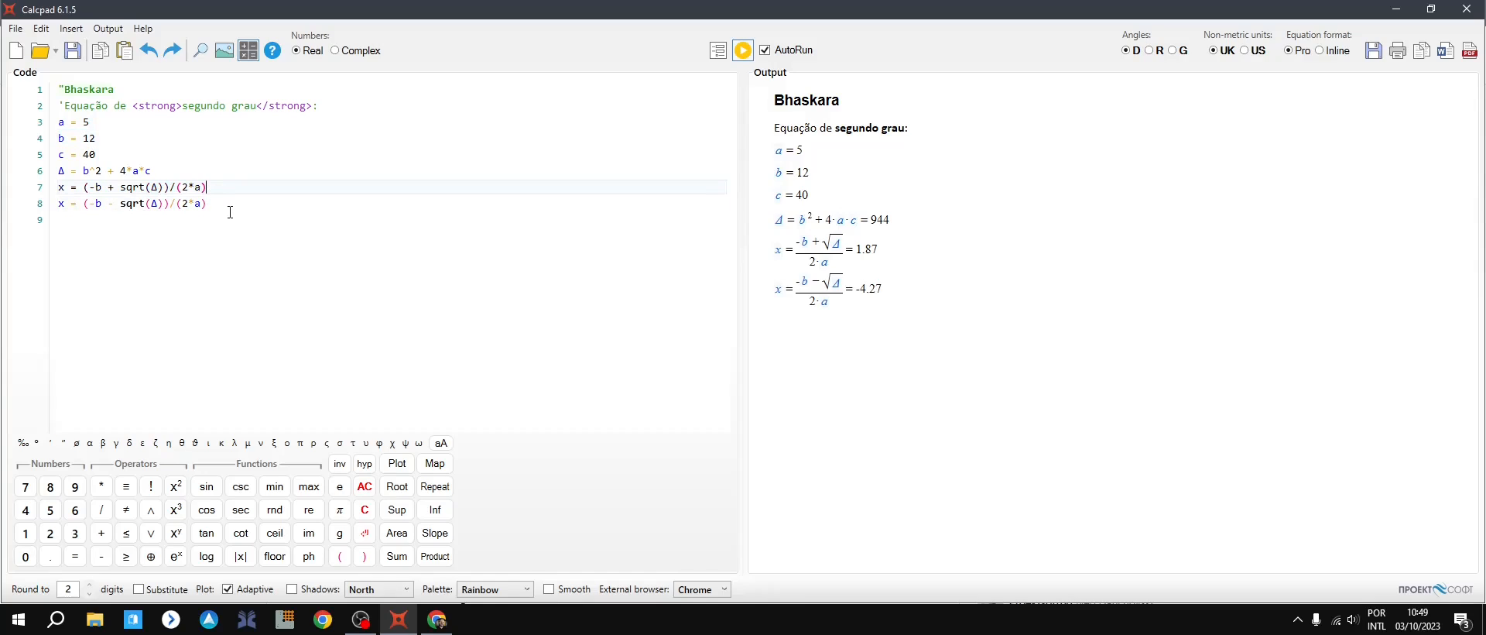
click(230, 212)
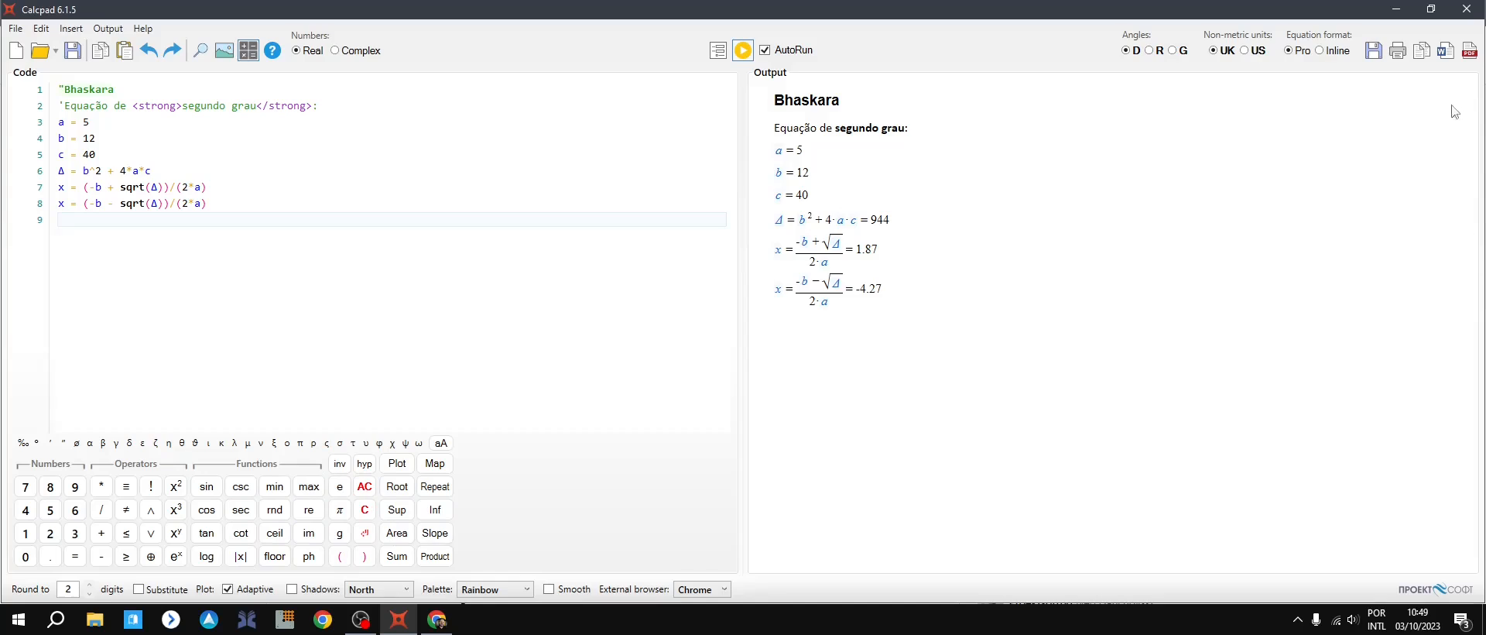
Step: Export the output to Word as Output.docx in the Área de Trabalho folder, replacing the existing file
click(1445, 51)
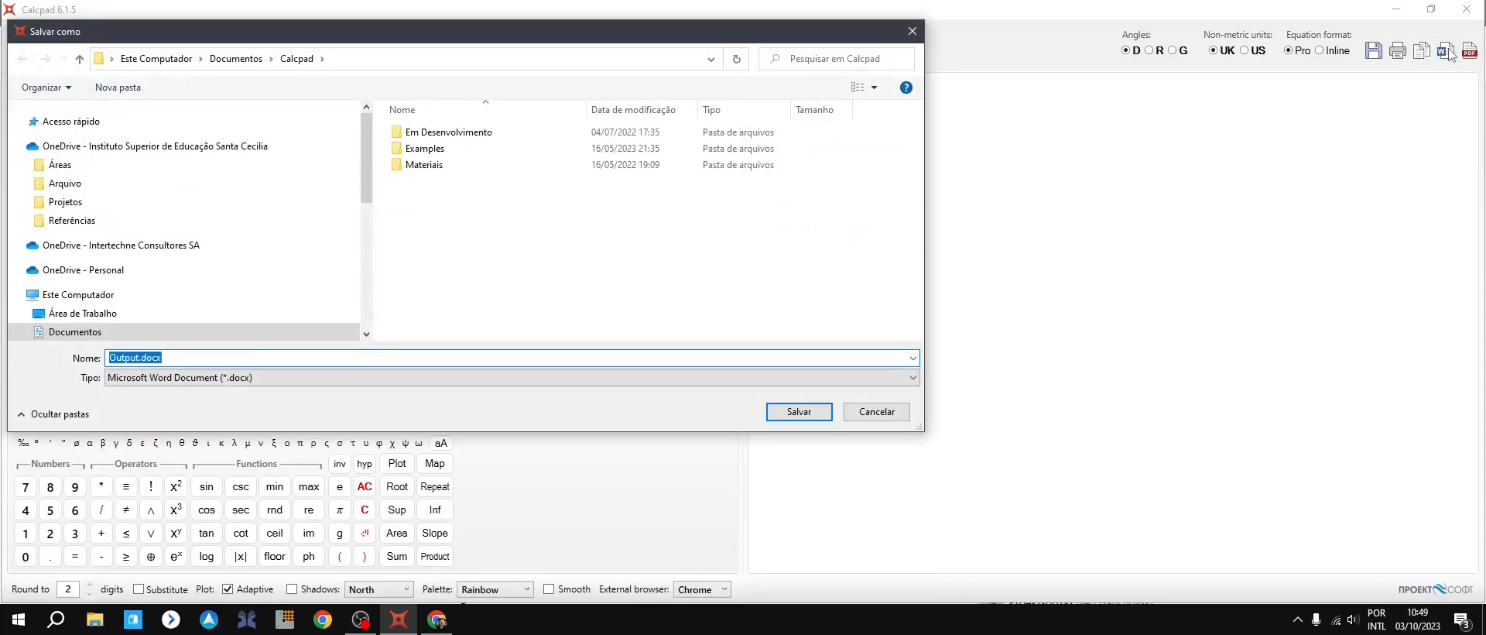
click(79, 315)
click(787, 415)
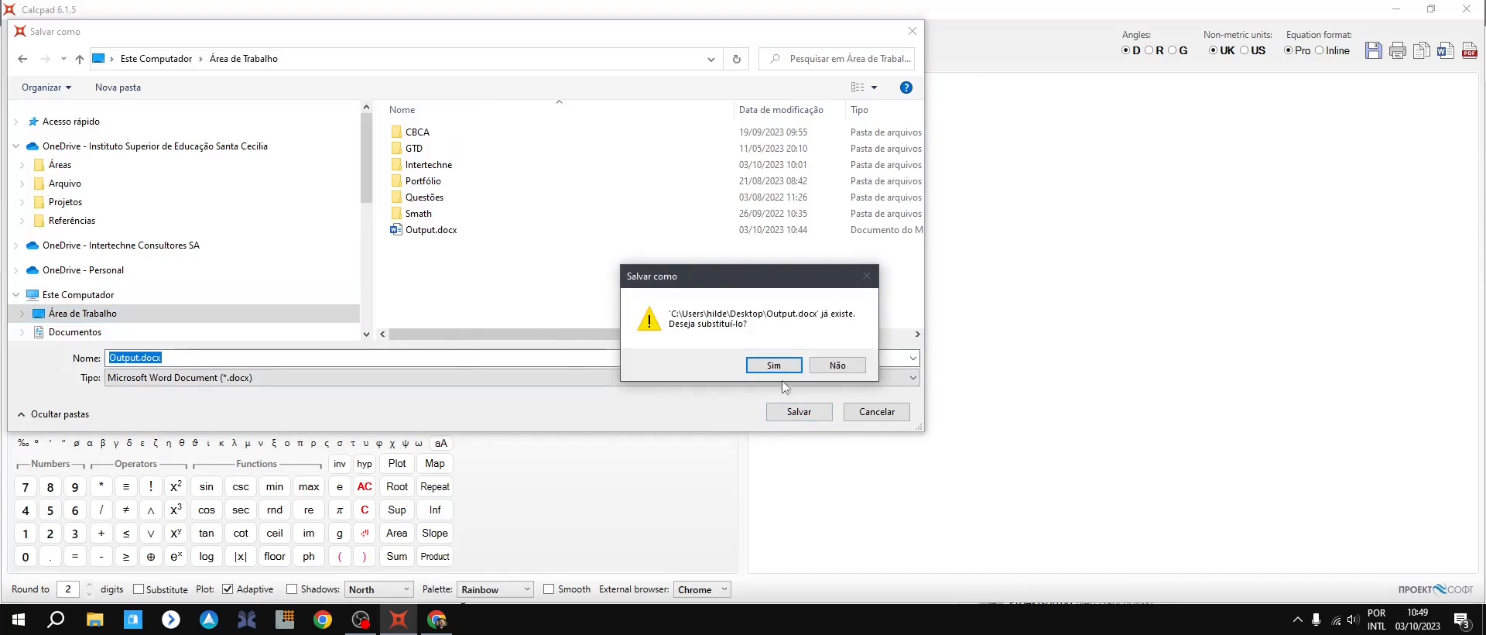
click(781, 367)
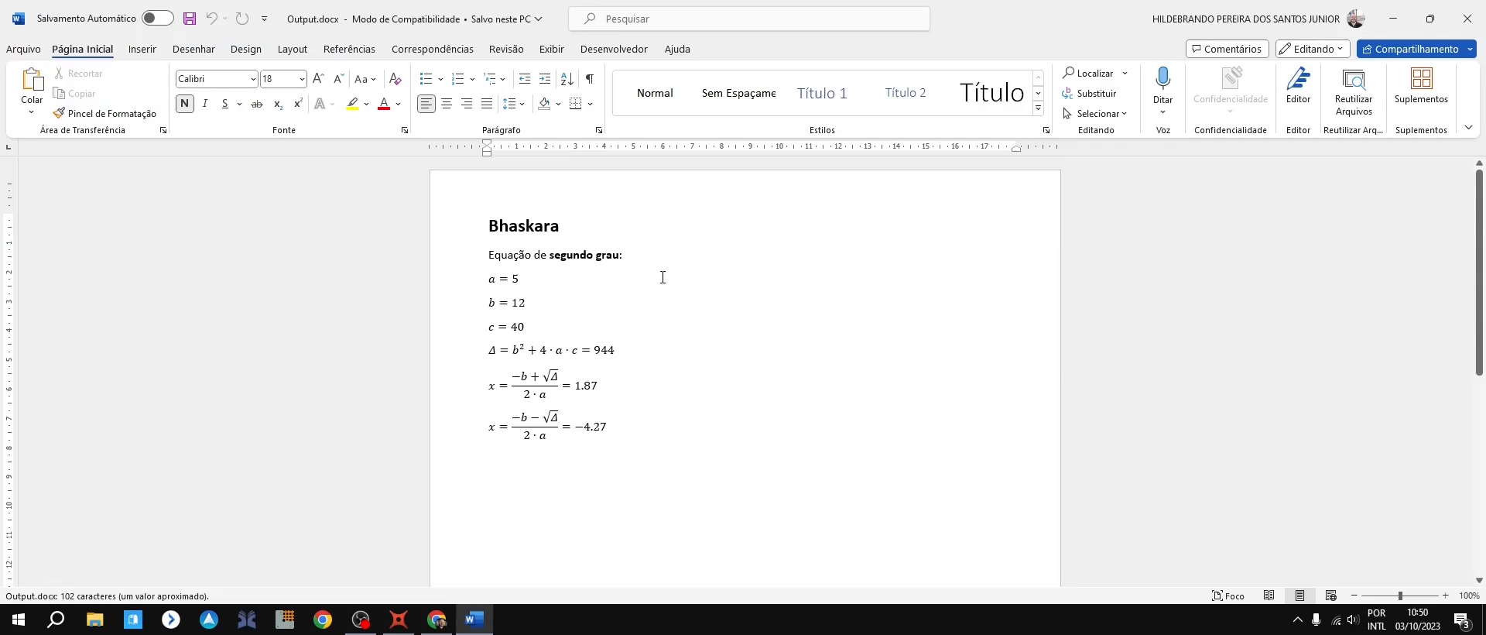
Step: Examine the exported heading, text formatting and equations in the Word document, and close it
drag(626, 438, 492, 224)
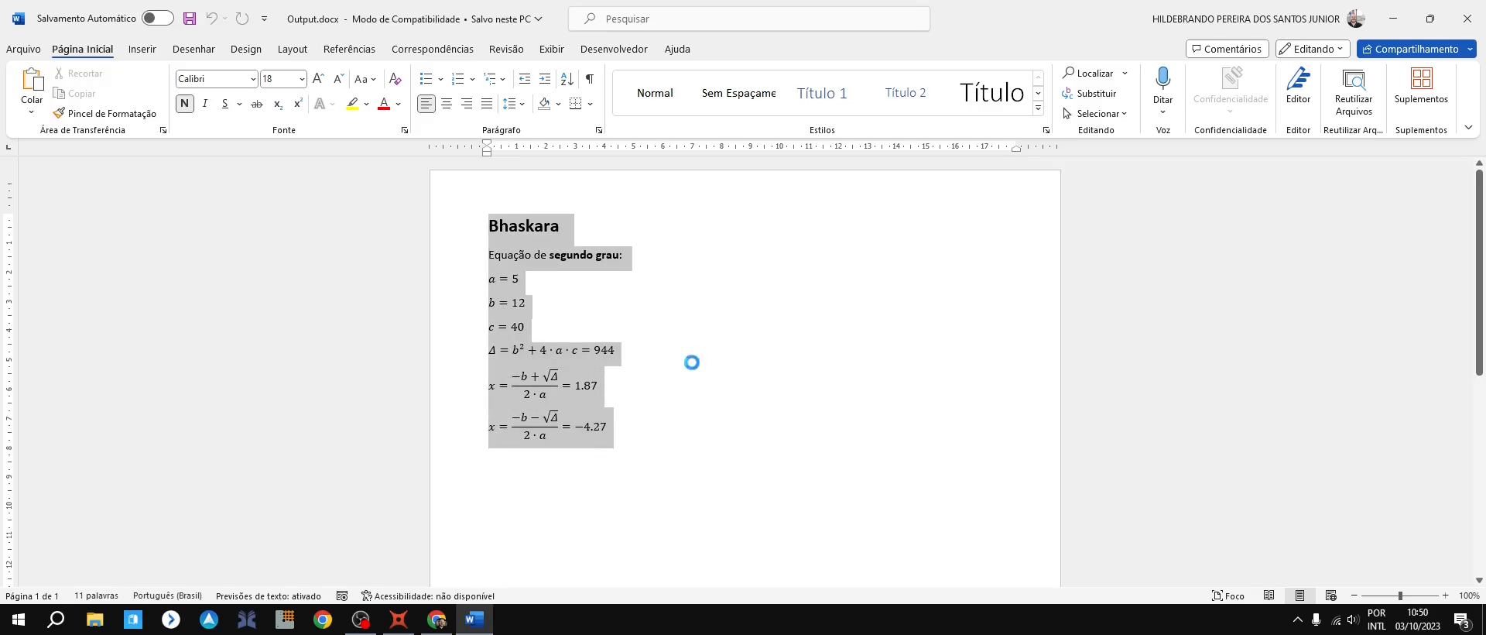
click(691, 365)
click(570, 254)
click(549, 225)
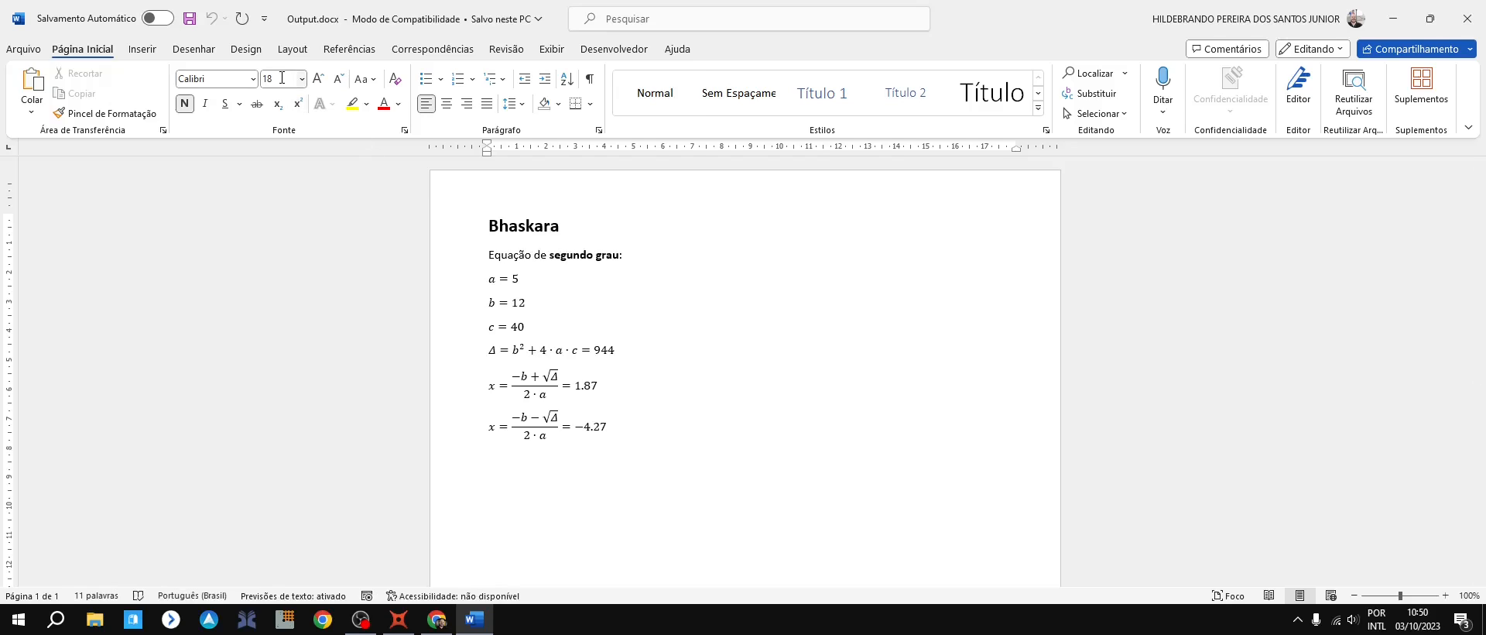
click(608, 256)
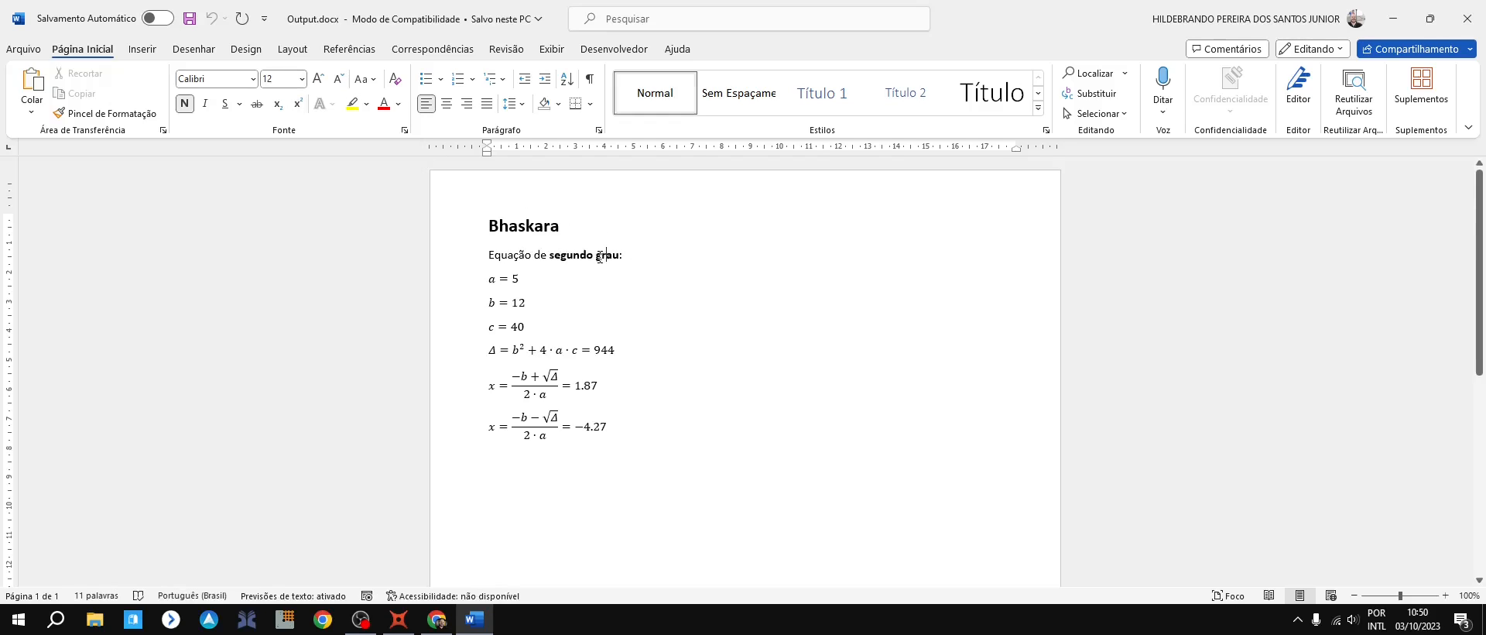
drag(510, 258, 596, 256)
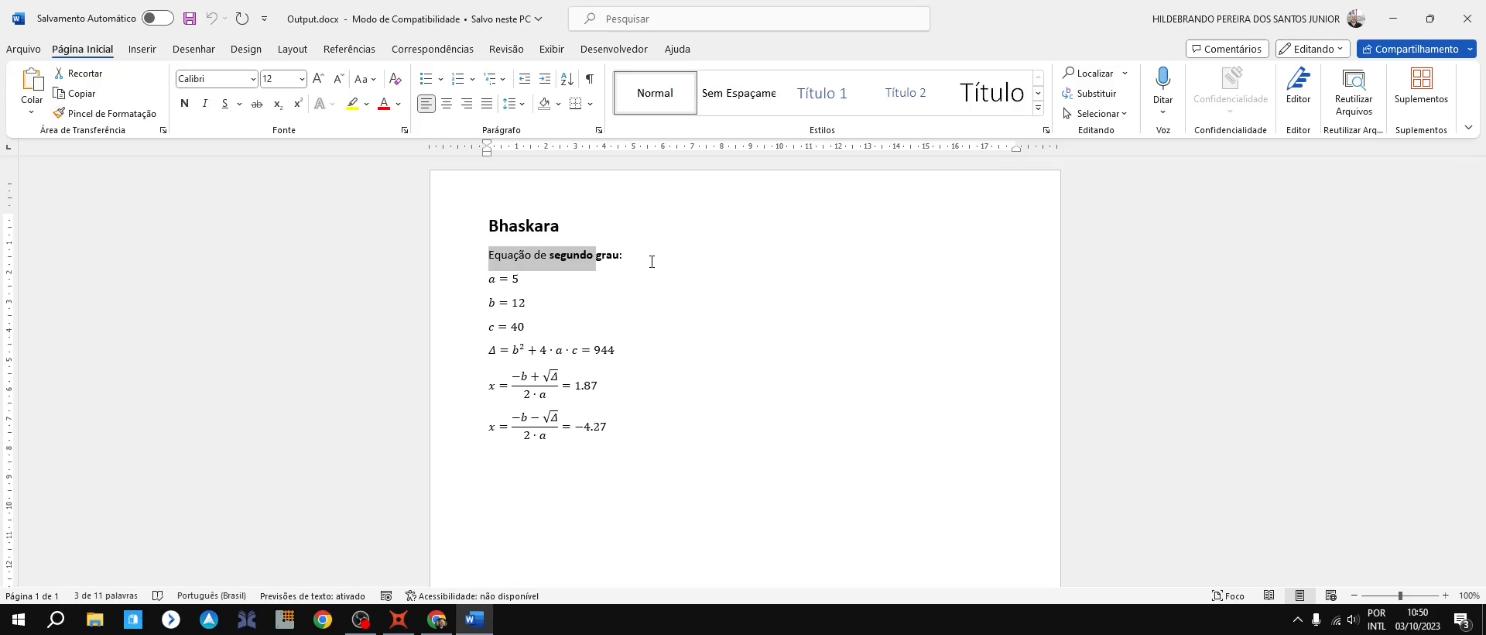
click(1467, 18)
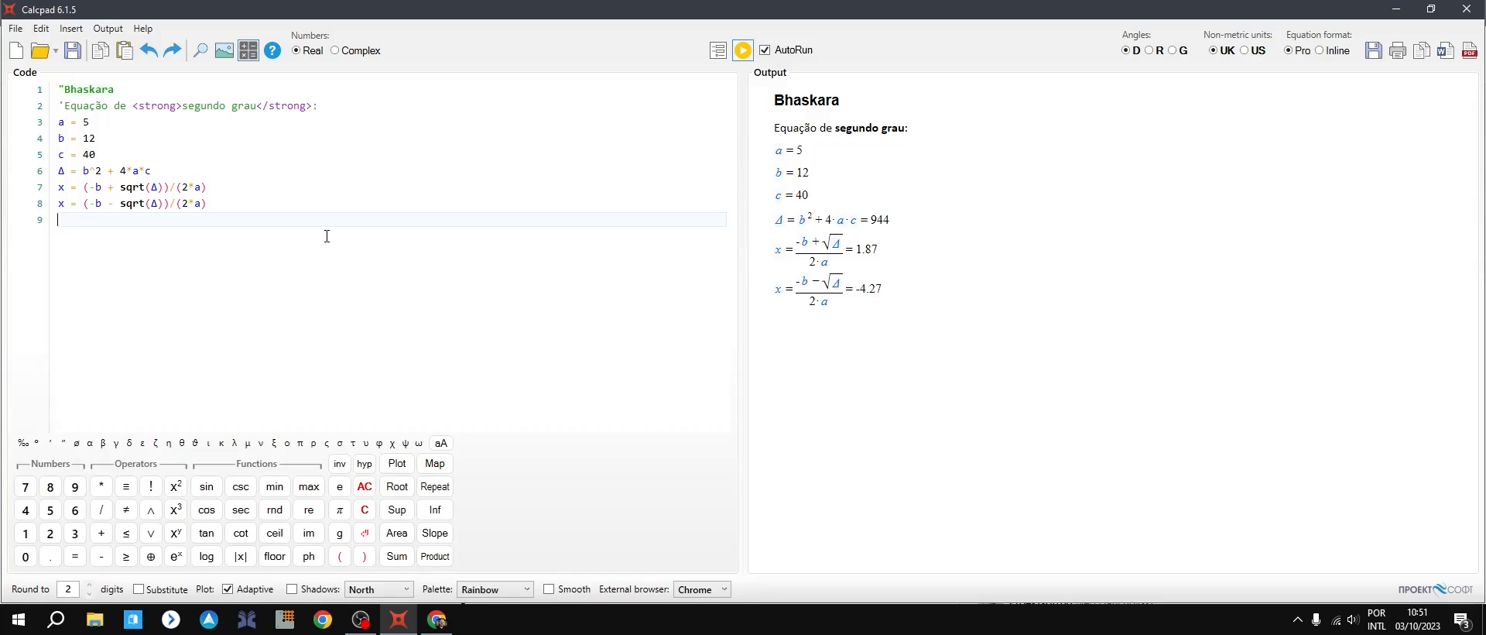
Step: Turn the value of a on line 3 into an input field with value 5, written as ? {5}
key(Up)
key(Up)
key(Up)
key(Up)
key(Up)
key(Up)
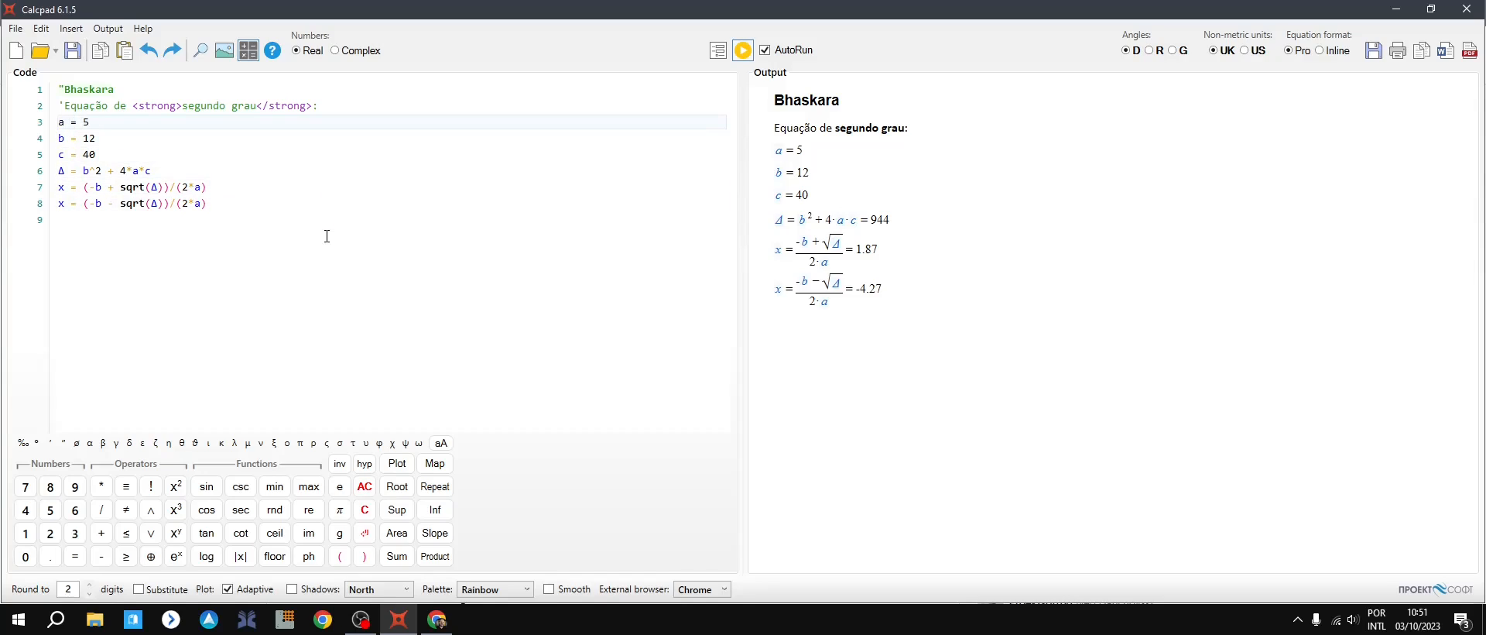
key(BackSpace)
text({5})
Step: Replace the values of b and c on lines 4 and 5 with empty ? input fields
click(95, 138)
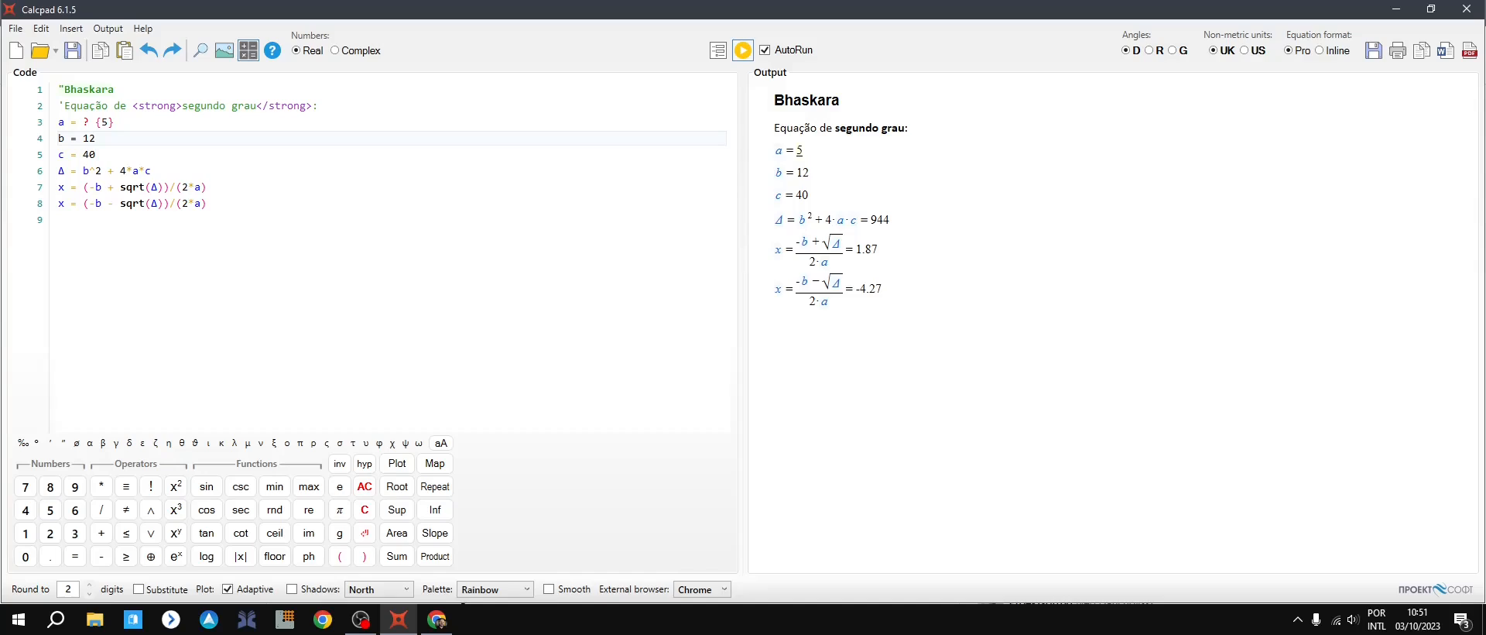
key(BackSpace)
key(BackSpace)
text(?)
click(95, 154)
key(BackSpace)
key(BackSpace)
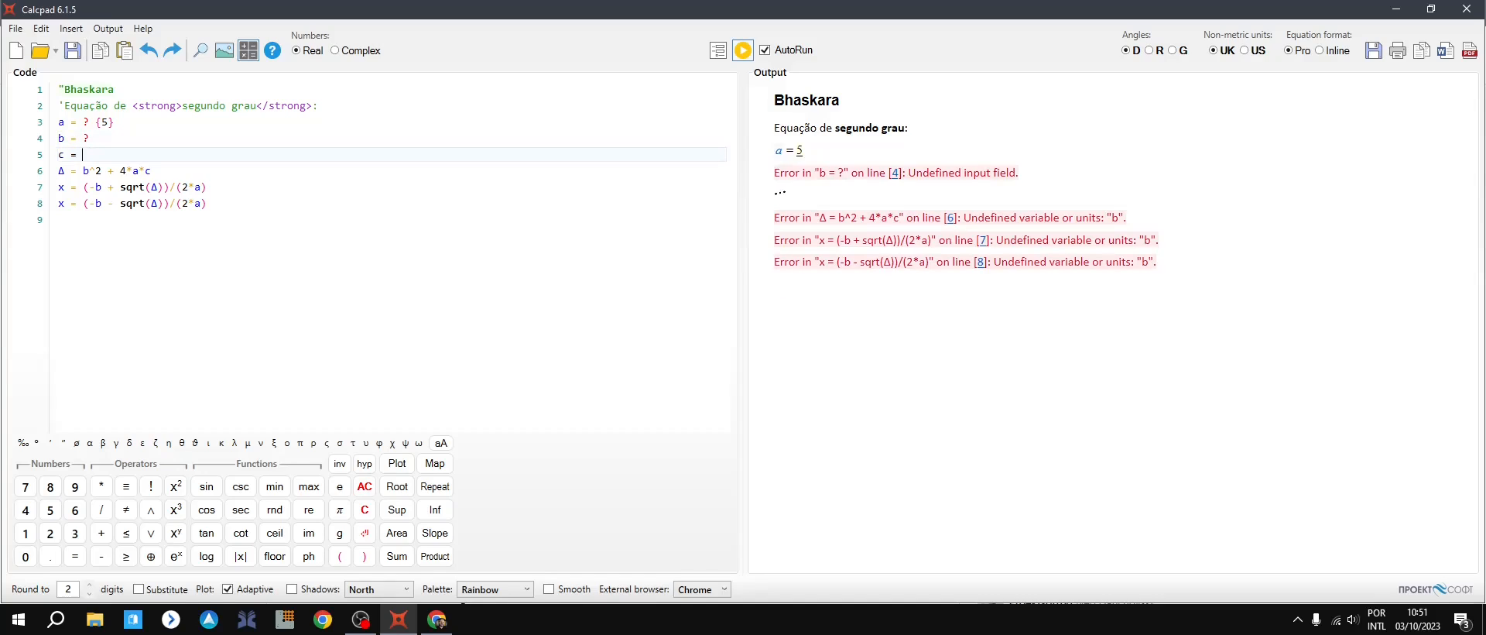
text(?)
Step: Jump from the output's error lines for c and the second root to their source code lines
click(88, 138)
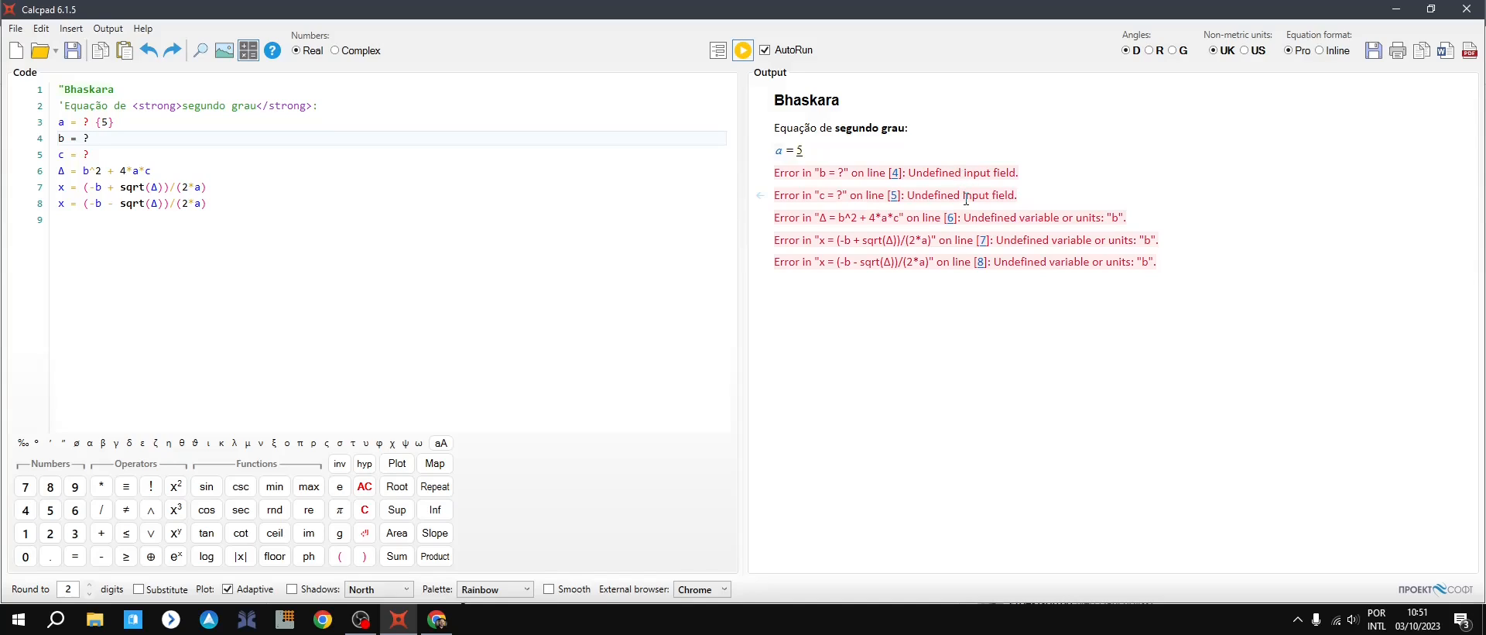
click(762, 199)
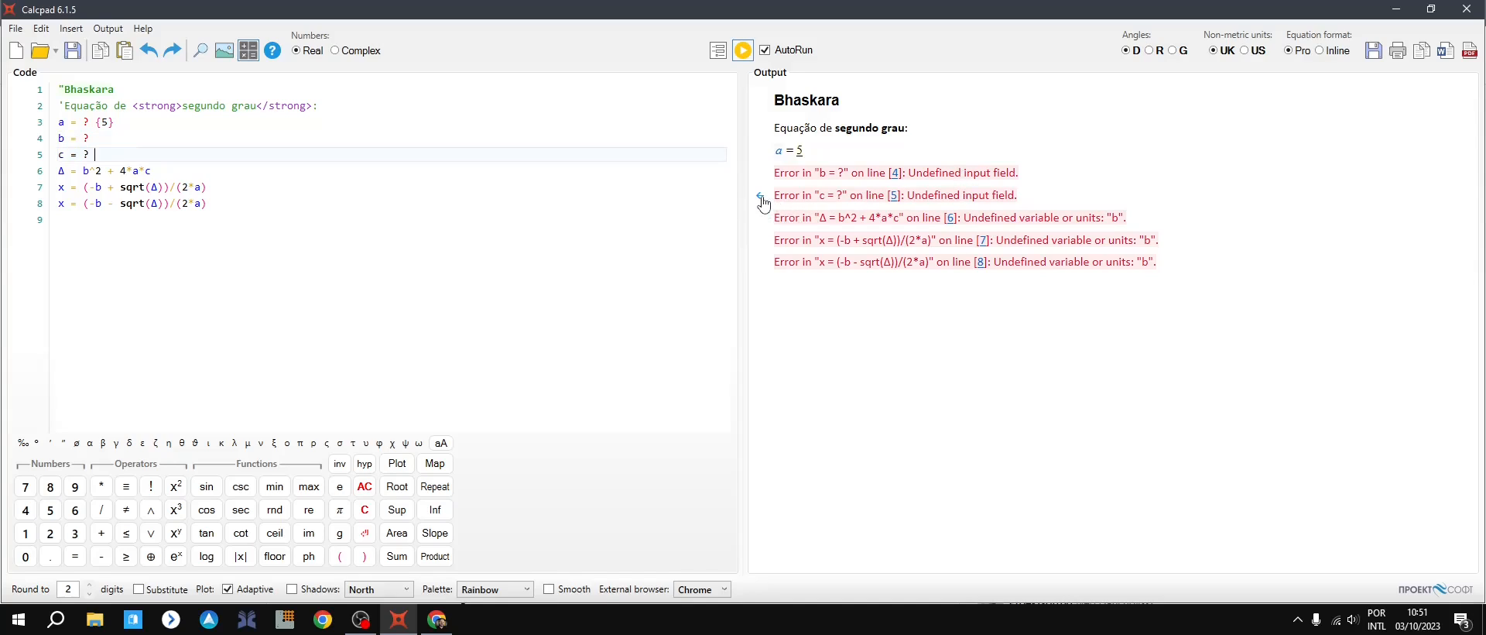
click(761, 265)
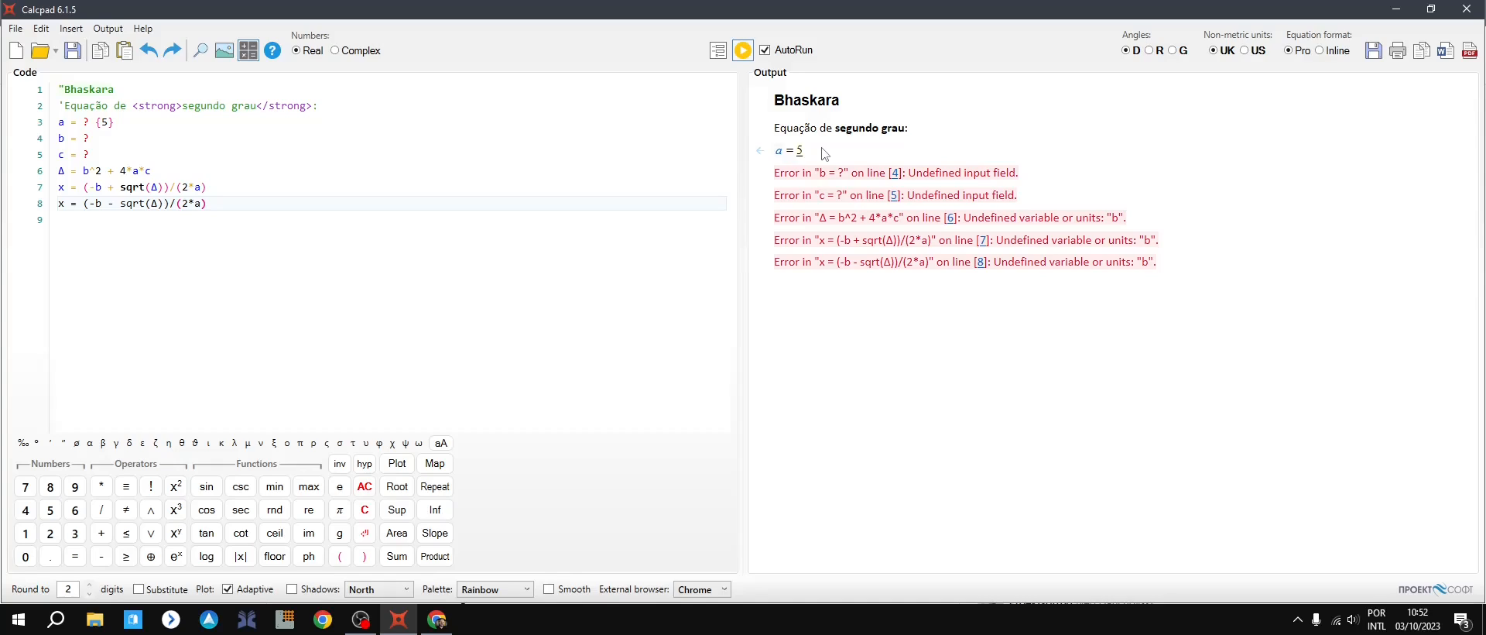
Step: Open the worksheet as an input form, set b to 10 and c to 12, and calculate the results
click(719, 51)
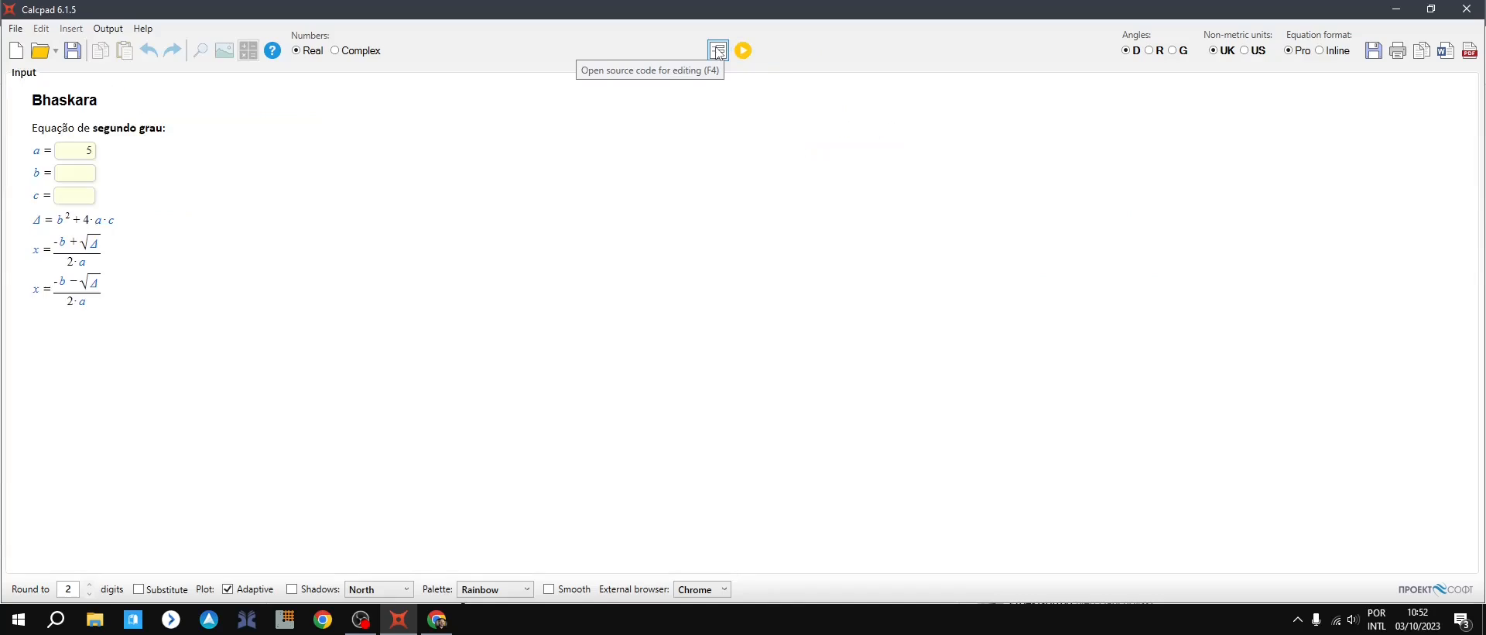
click(72, 176)
text(10)
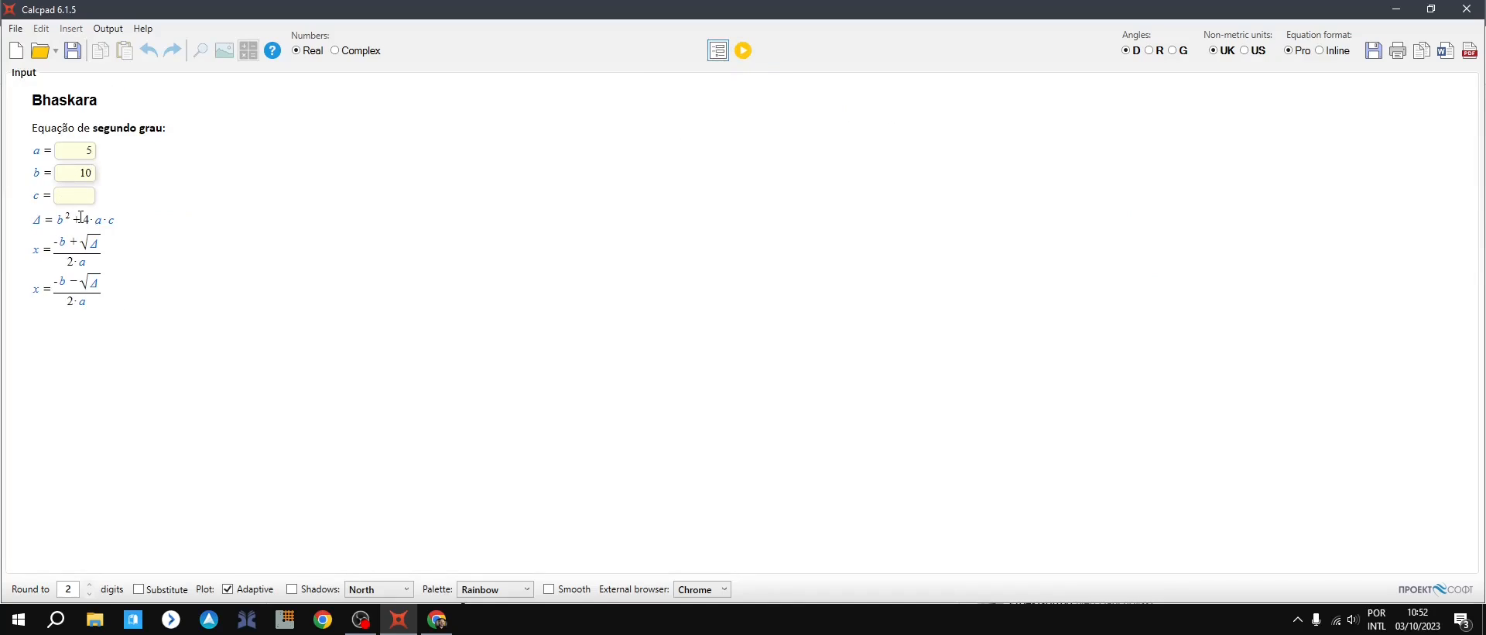
click(73, 196)
text(12)
click(745, 54)
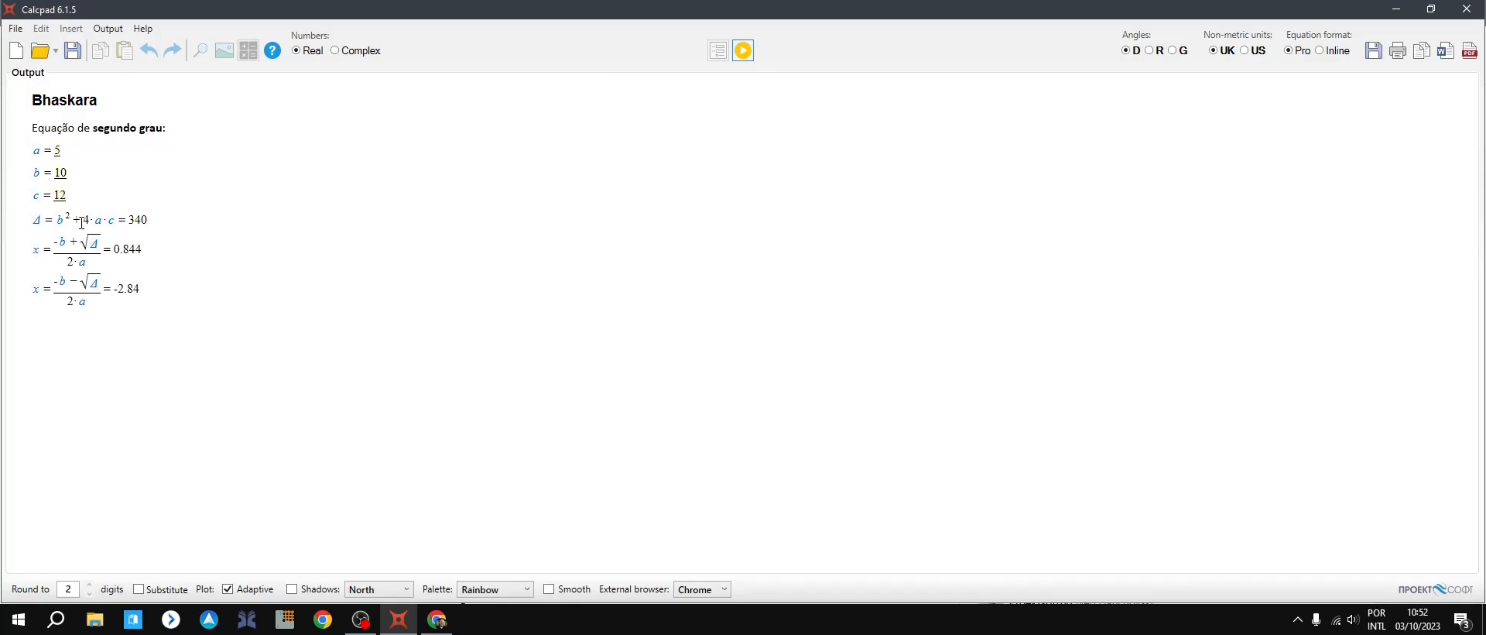
Step: Enable Substitute so the output equations show the variable values, and reopen the source code for editing
mouse_move(114, 220)
mouse_move(94, 243)
mouse_move(61, 219)
click(140, 590)
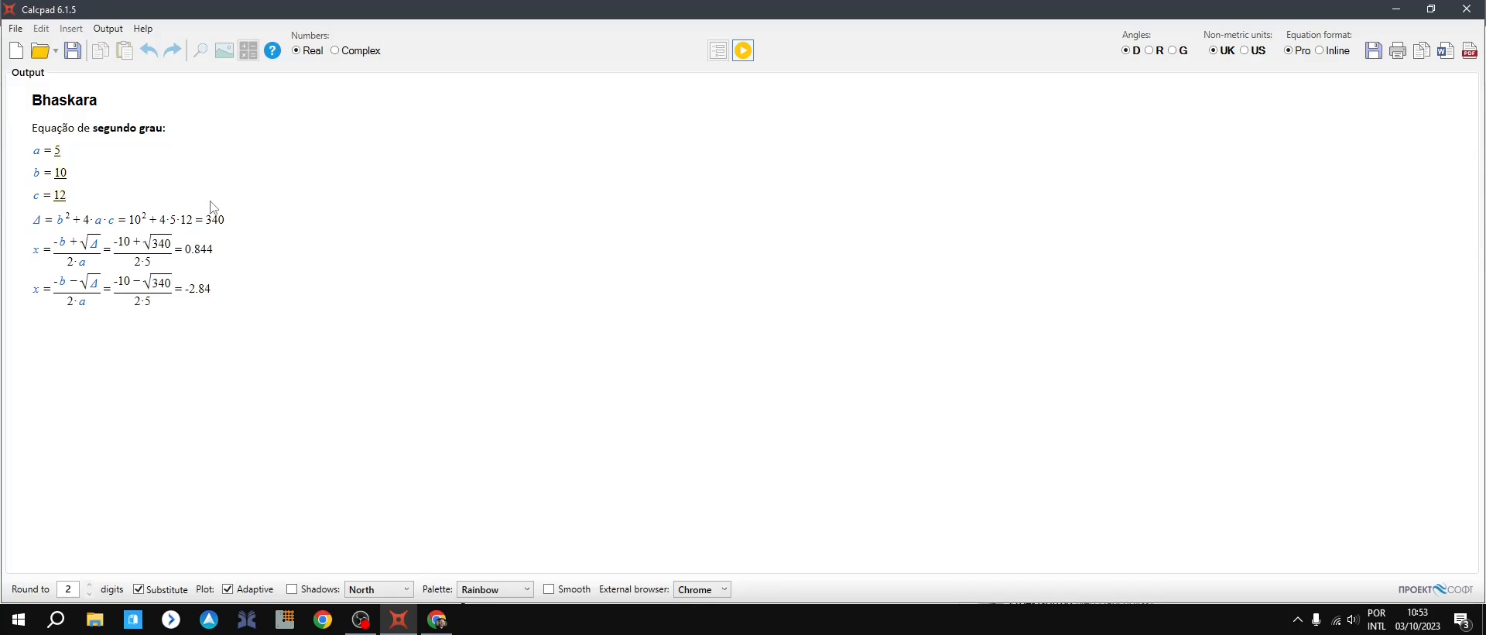
click(719, 50)
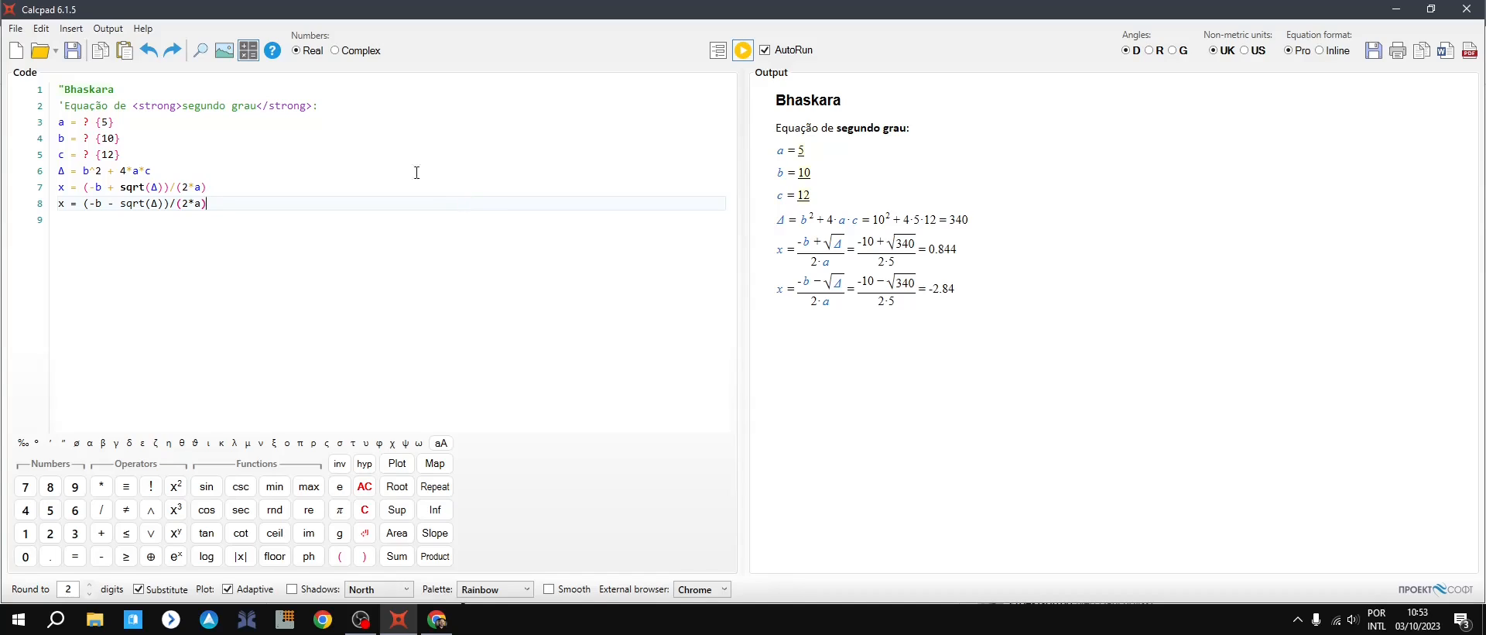
Step: Insert a new first line above the Bhaskara heading containing the output visibility directive #pre
click(58, 91)
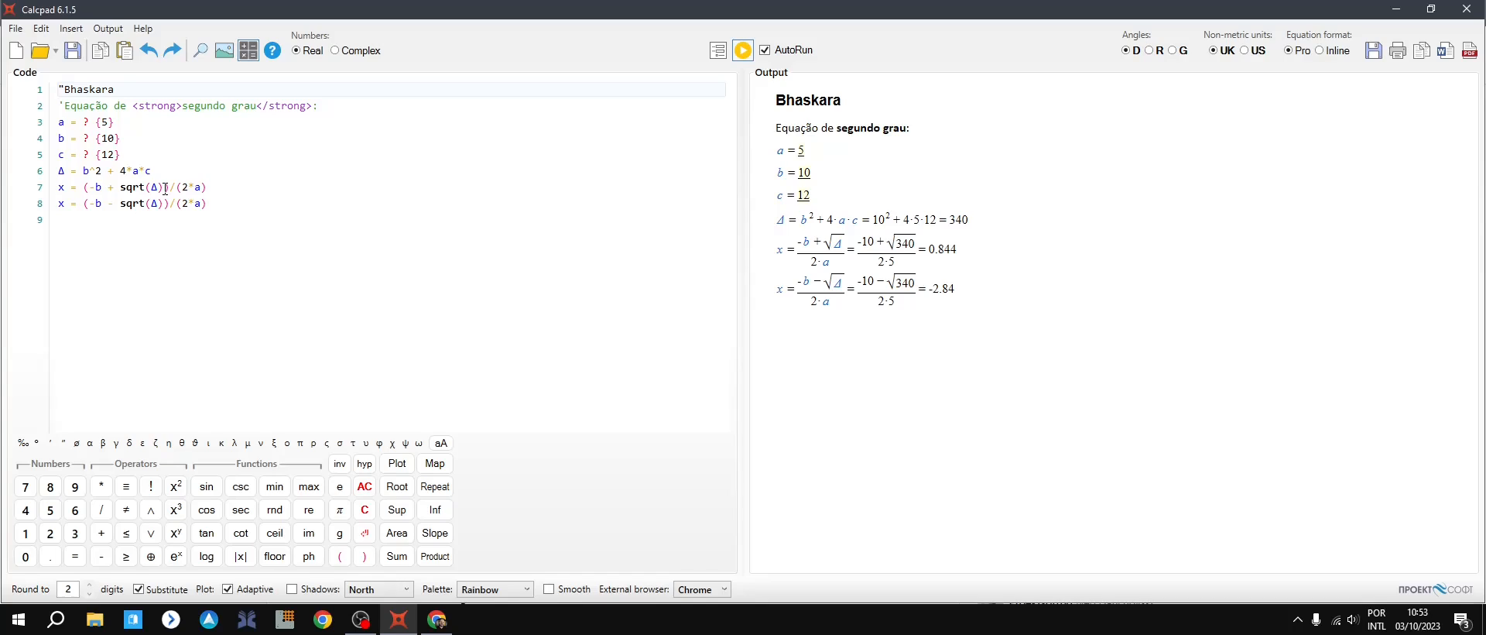
key(Return)
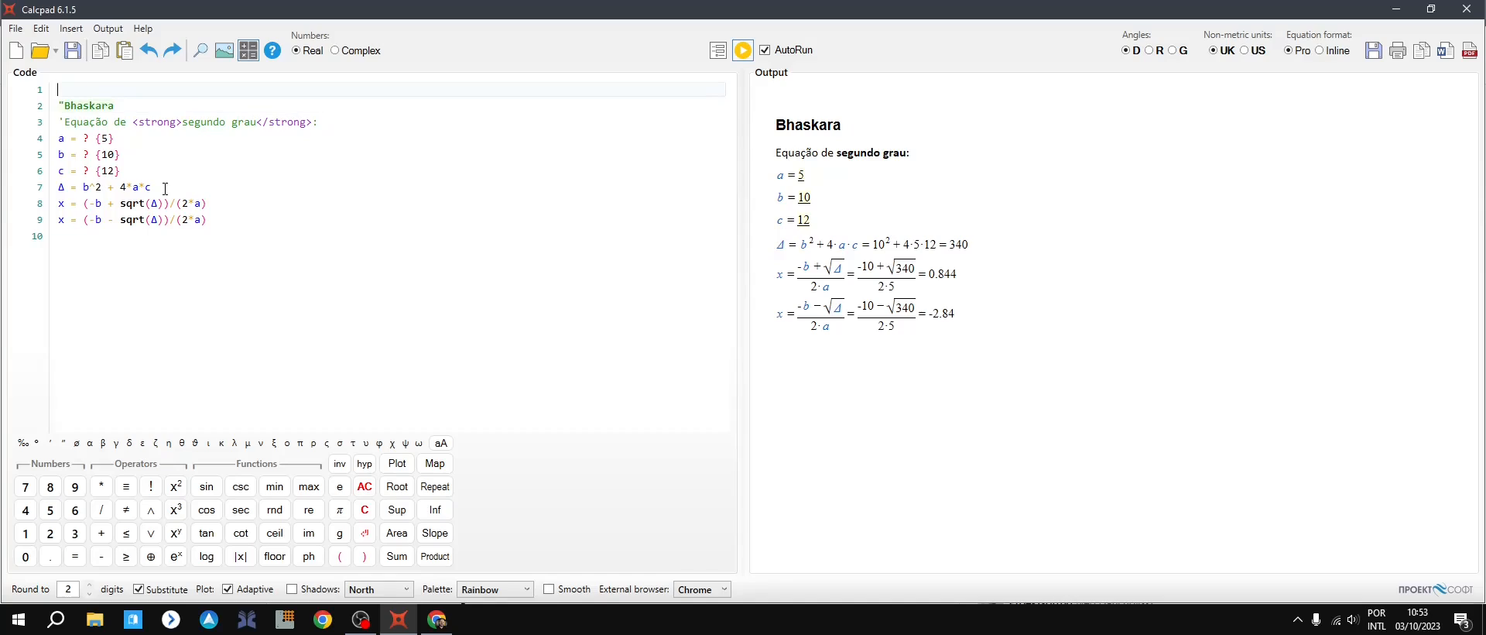
click(71, 30)
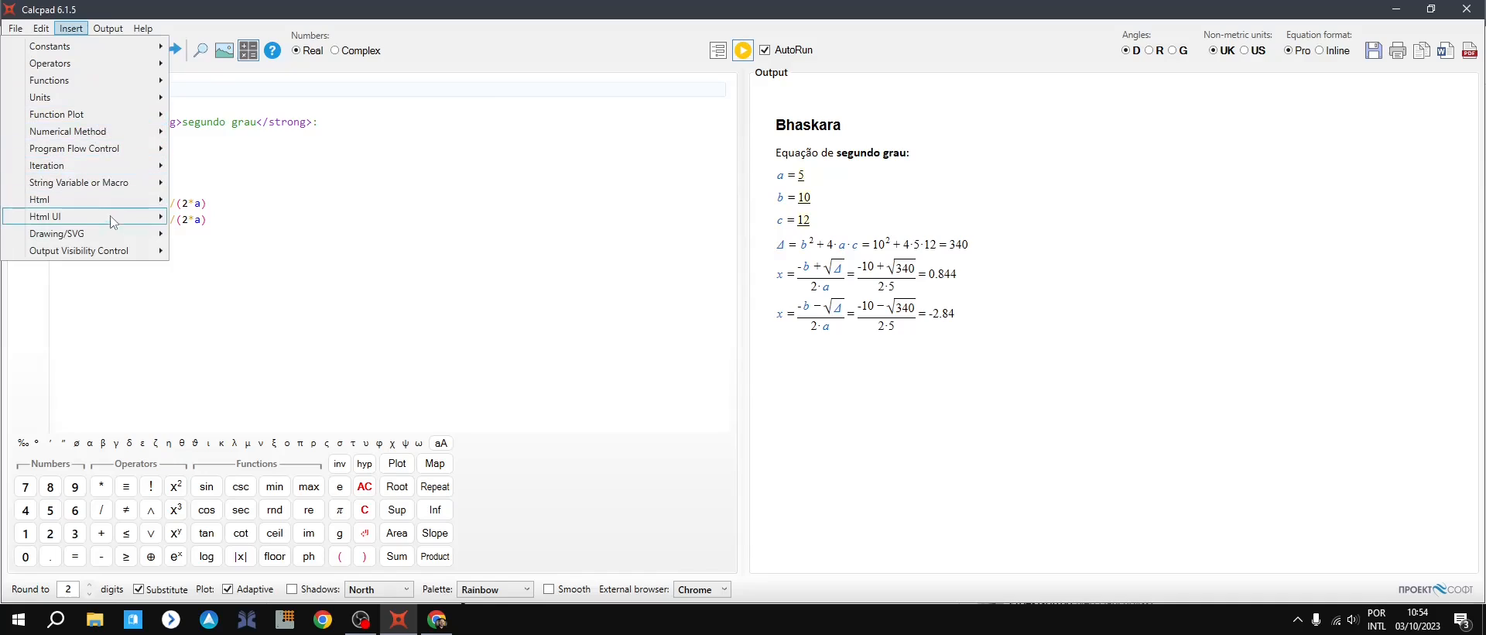
mouse_move(136, 259)
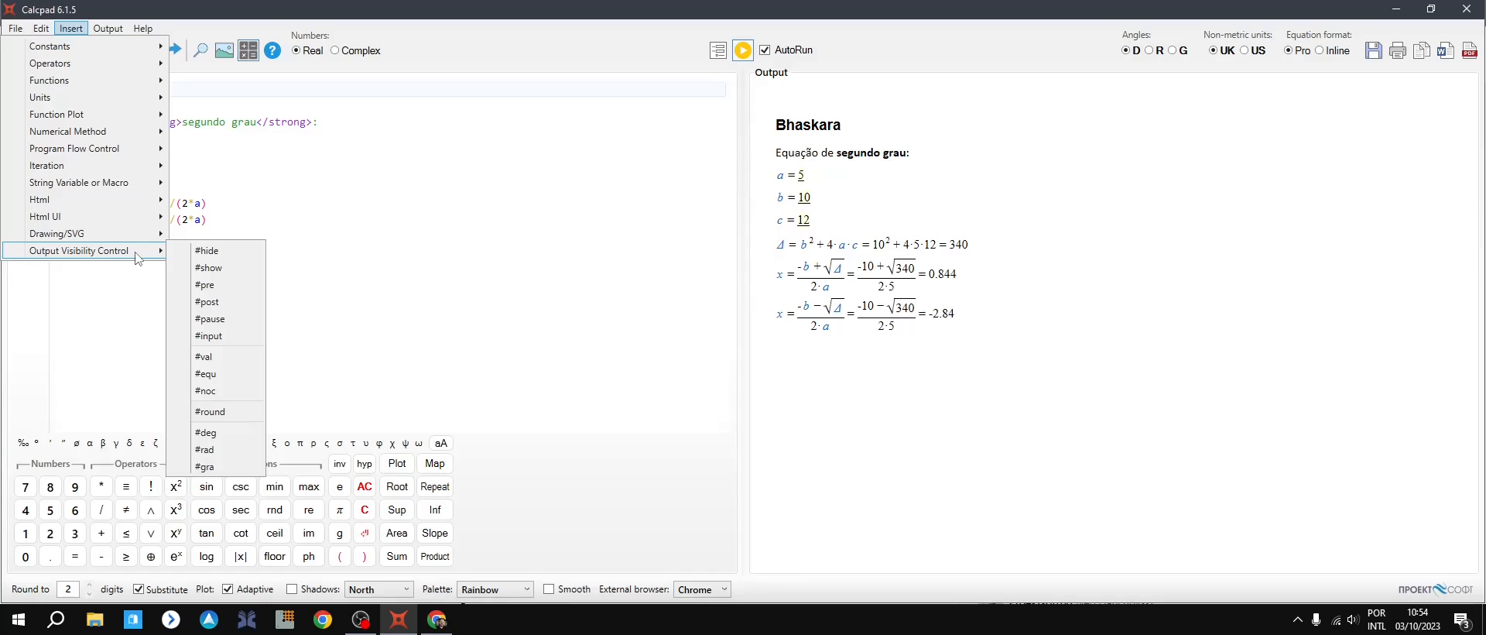
click(247, 170)
click(75, 93)
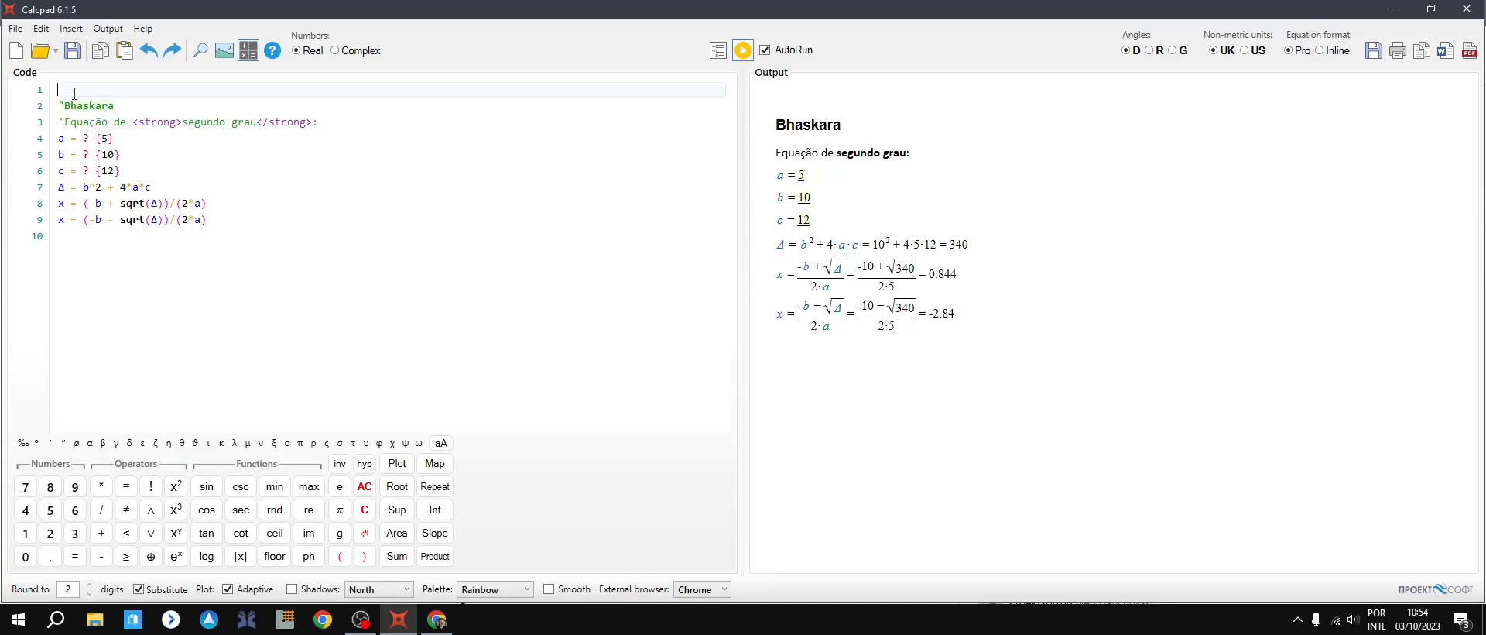
text(#)
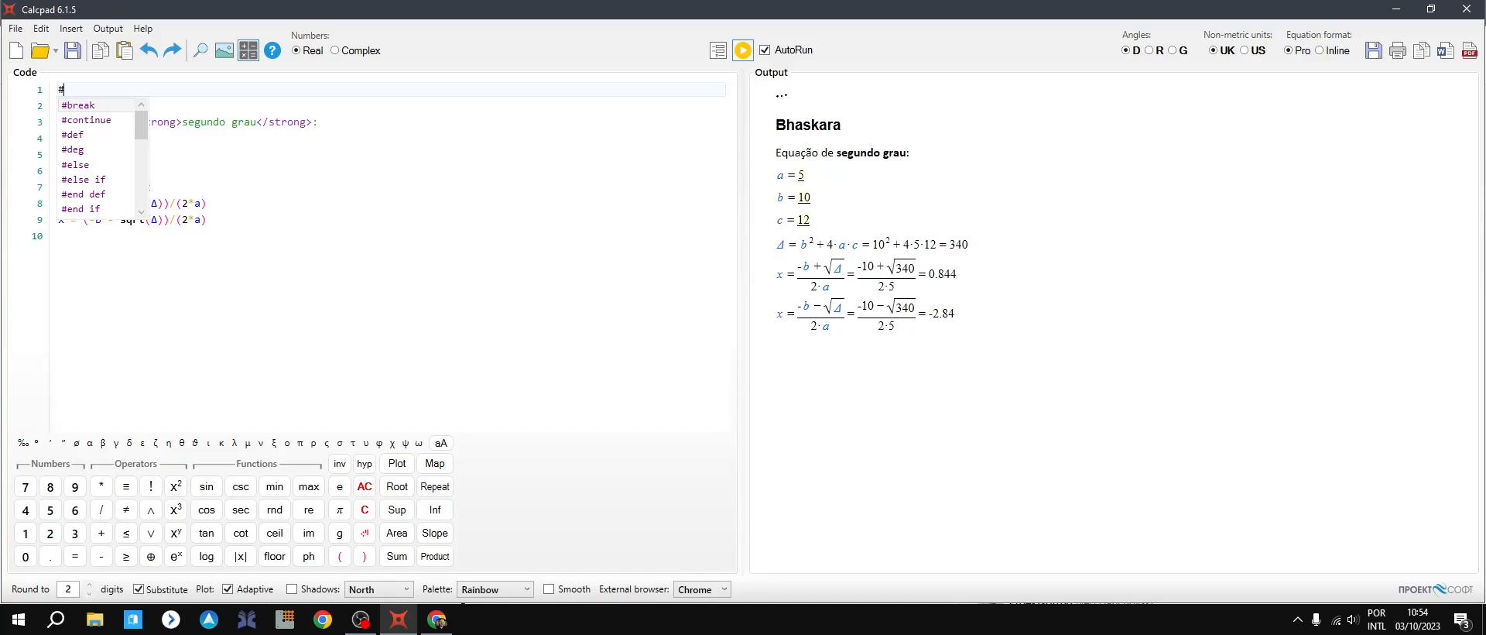
text(pre)
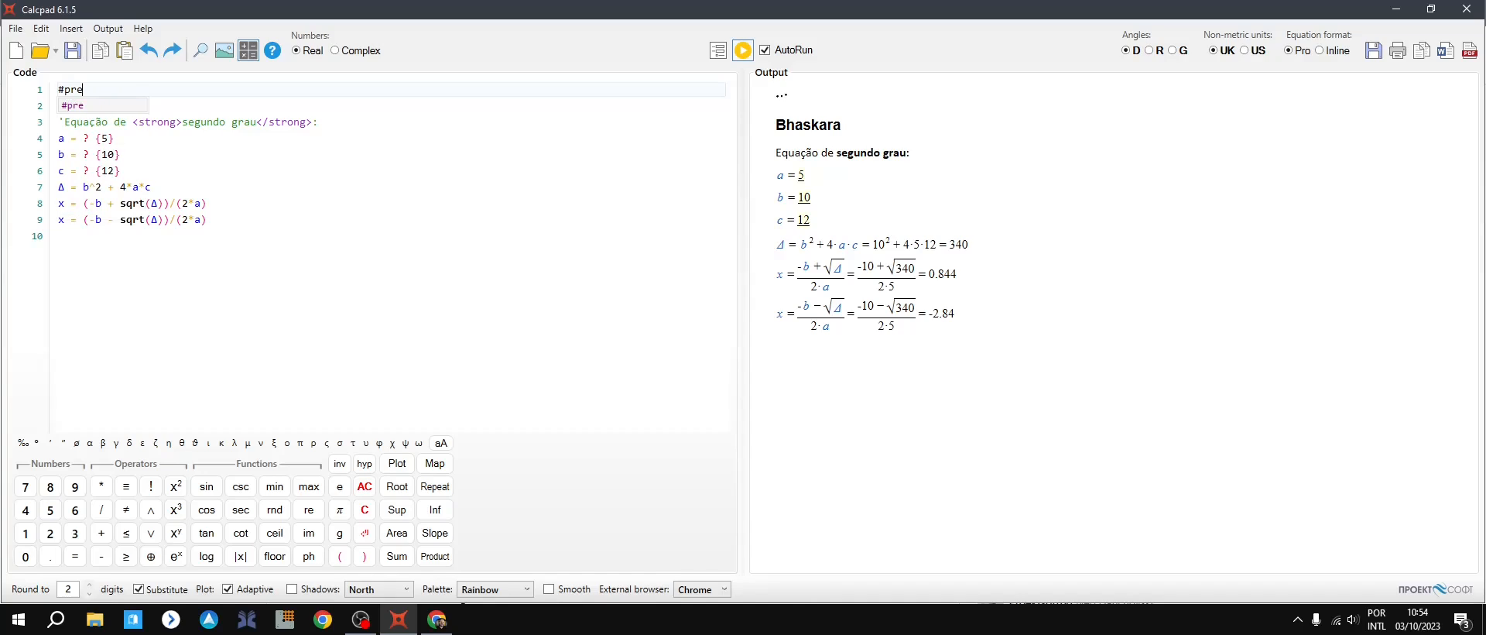
click(174, 155)
click(115, 91)
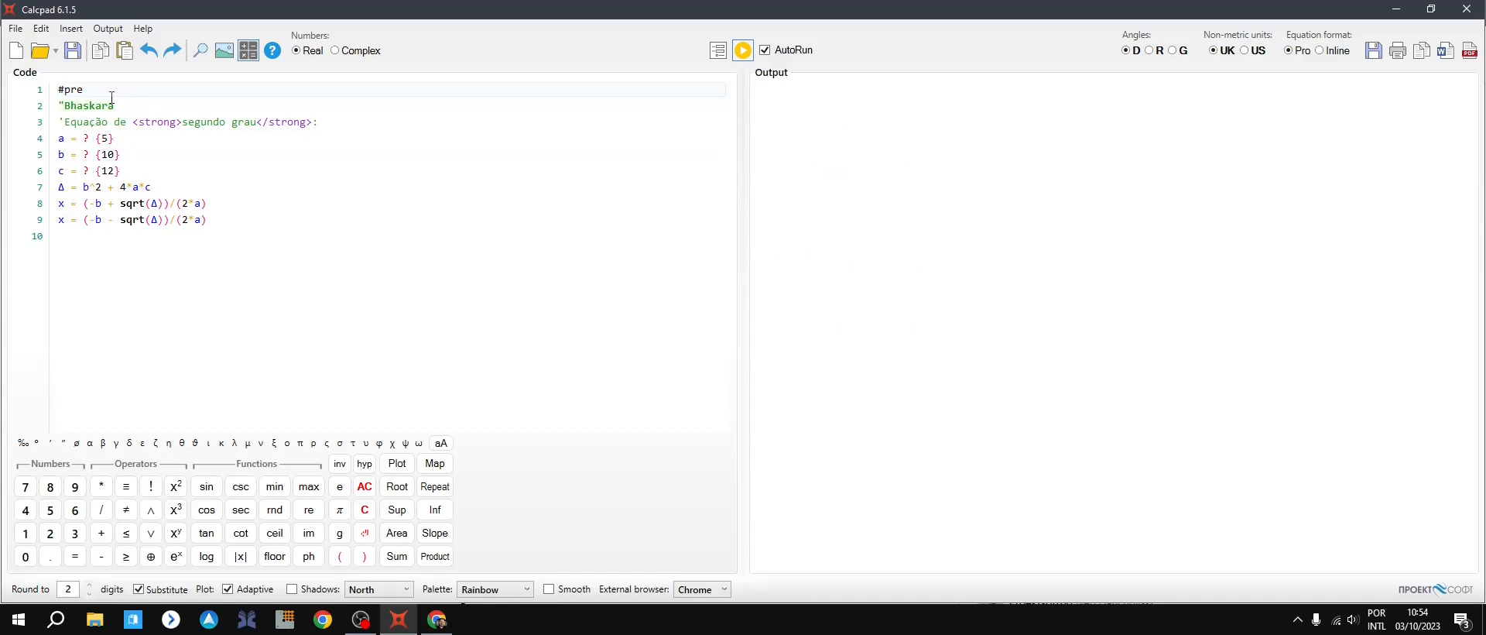
click(123, 99)
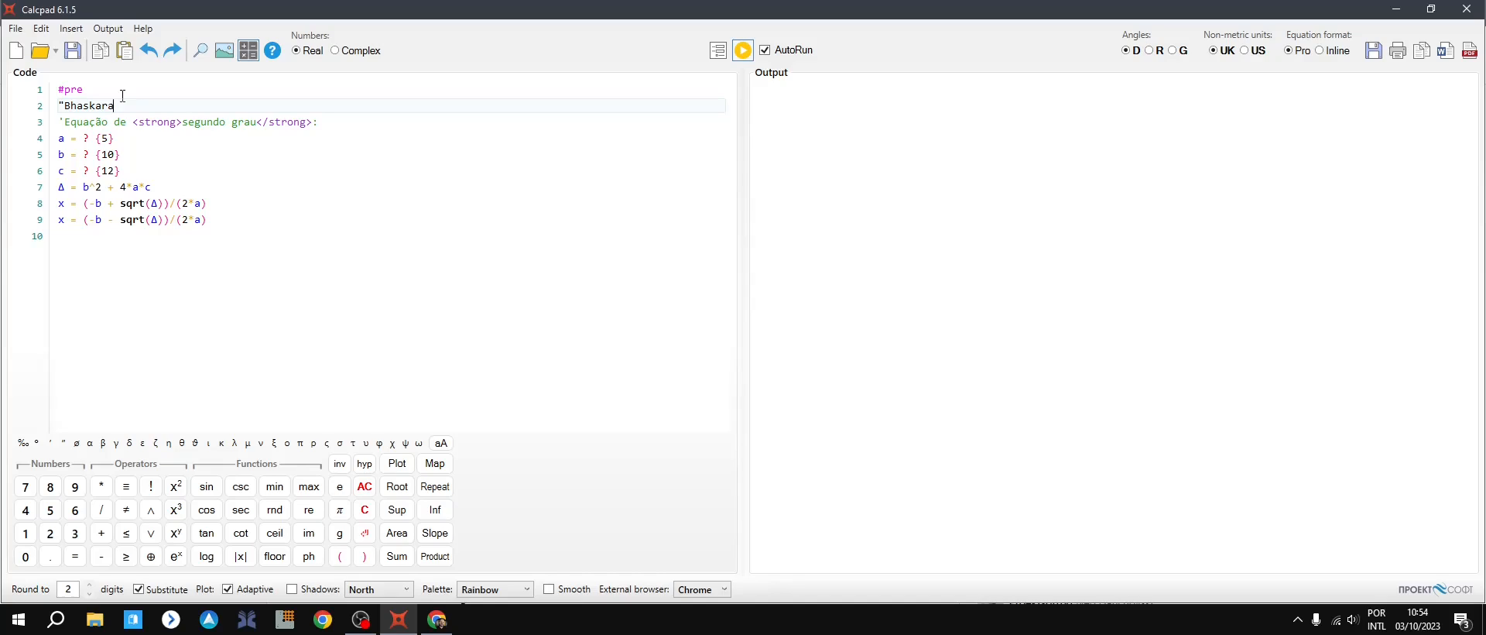
Step: Add a line between the c input and the Δ formula containing the directive #post
click(137, 171)
key(Return)
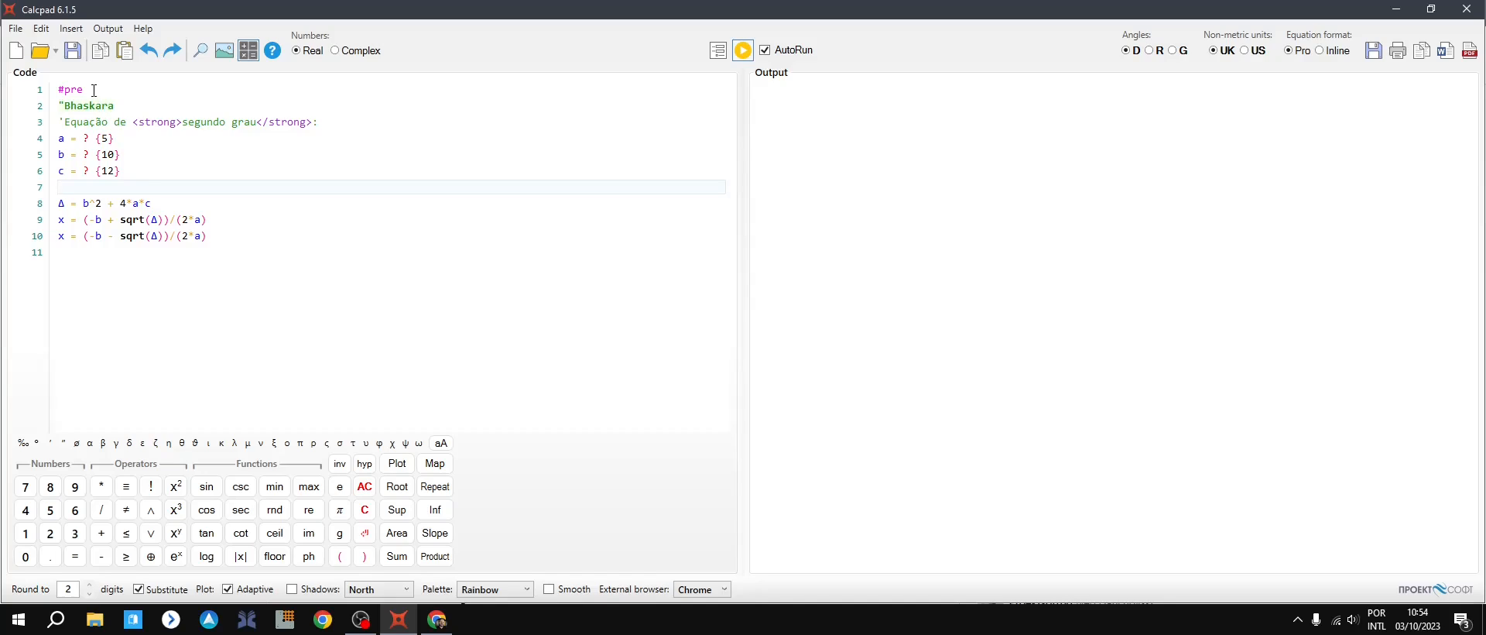
click(134, 139)
click(140, 150)
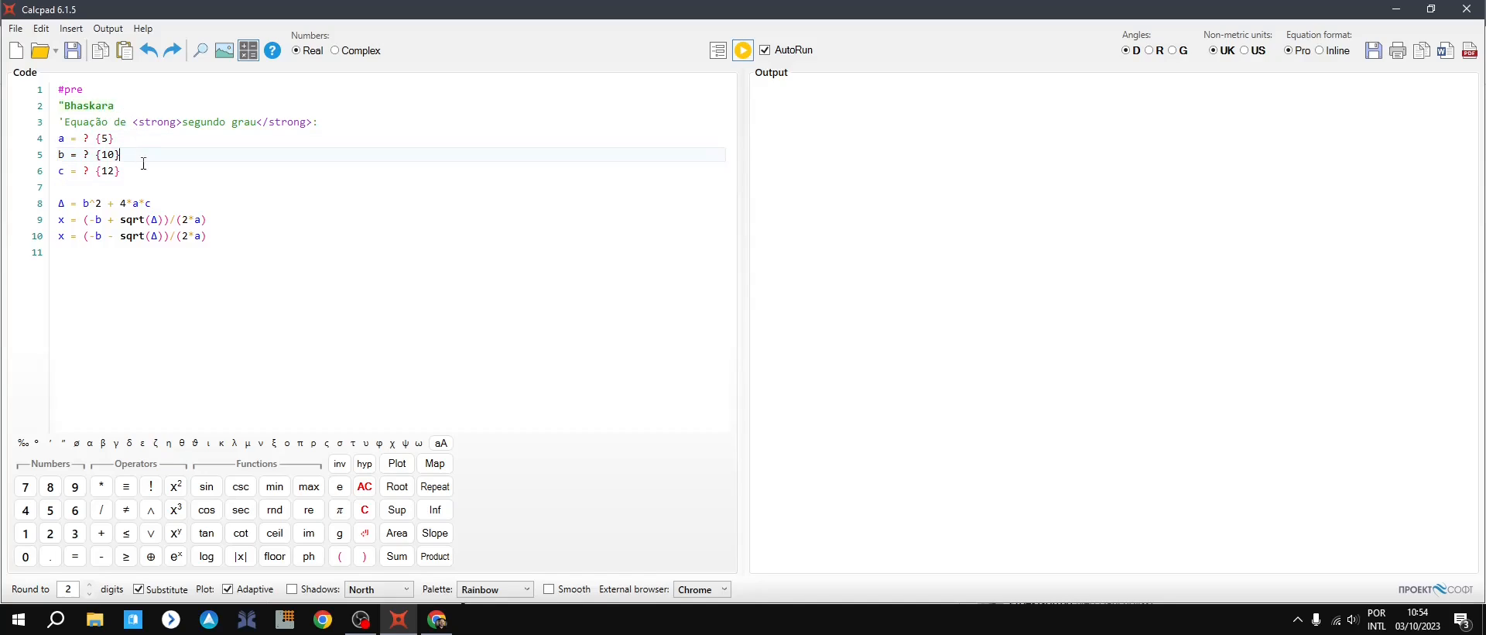
click(143, 166)
click(131, 88)
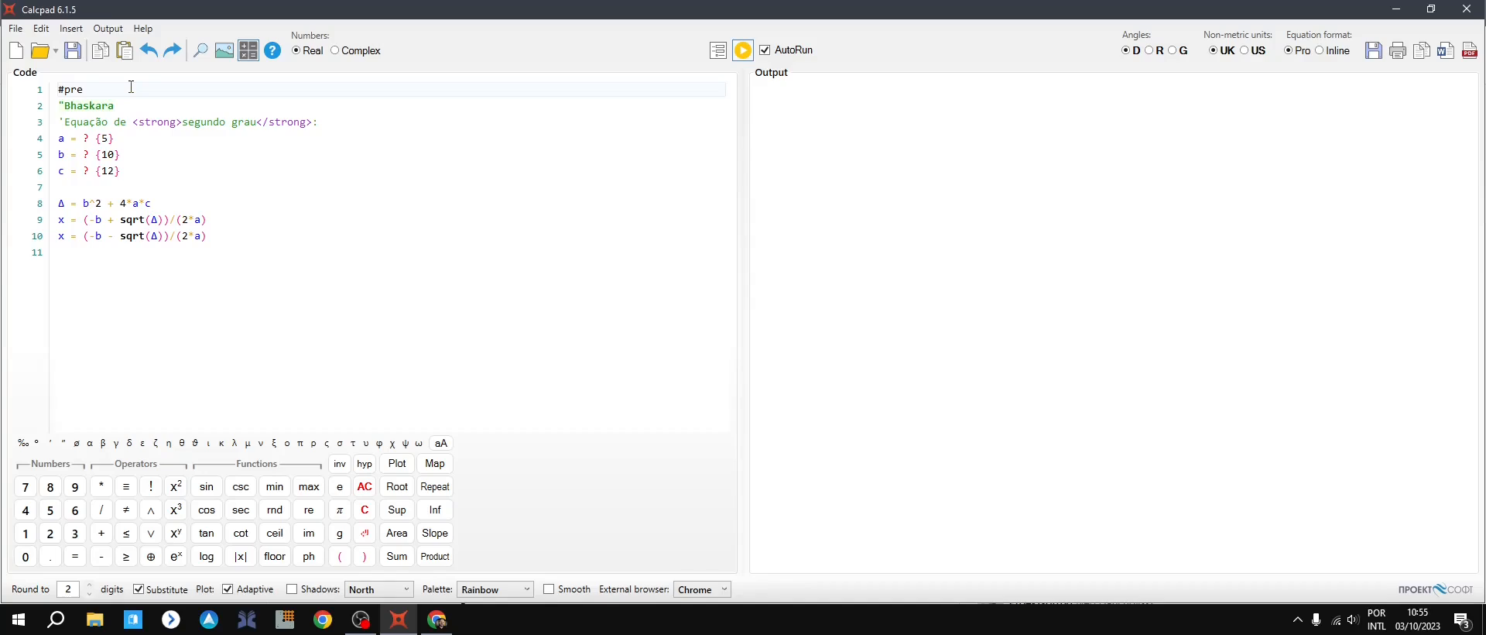
key(Down)
key(Down)
key(Down)
key(Down)
key(Down)
key(Down)
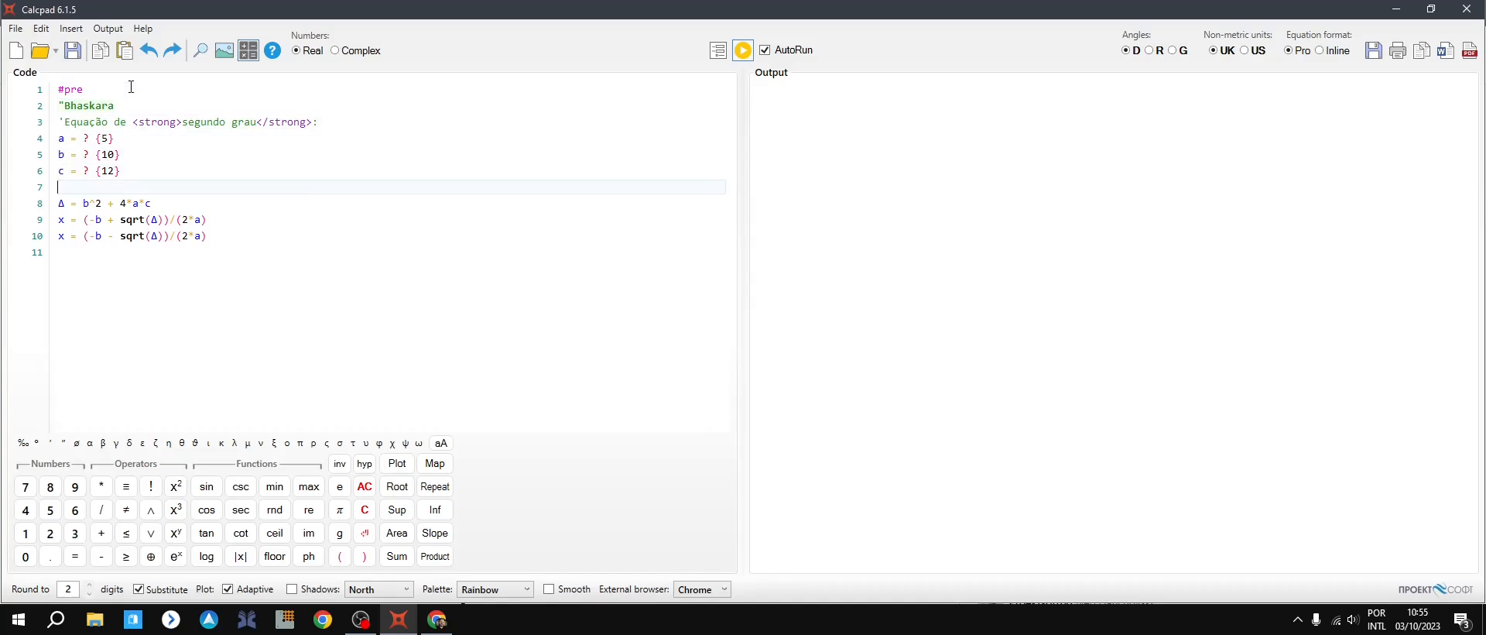
text(#)
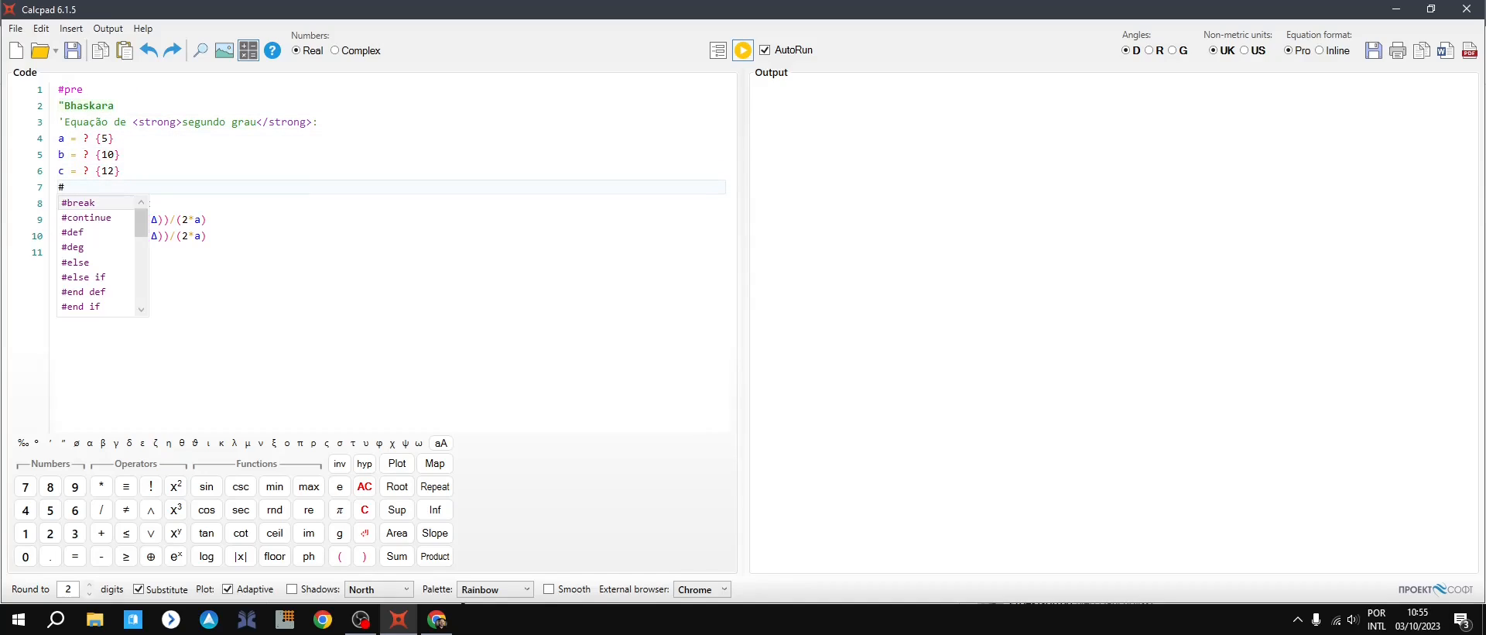
text(post)
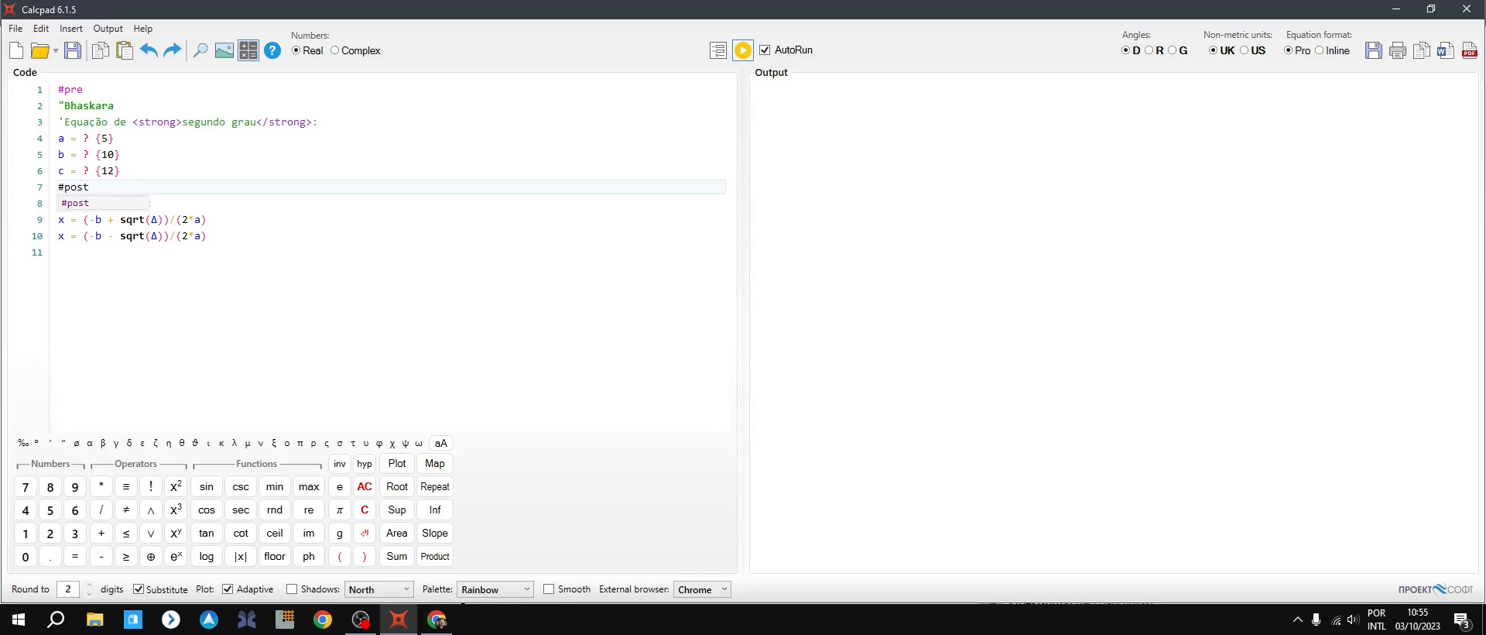
key(Up)
key(Down)
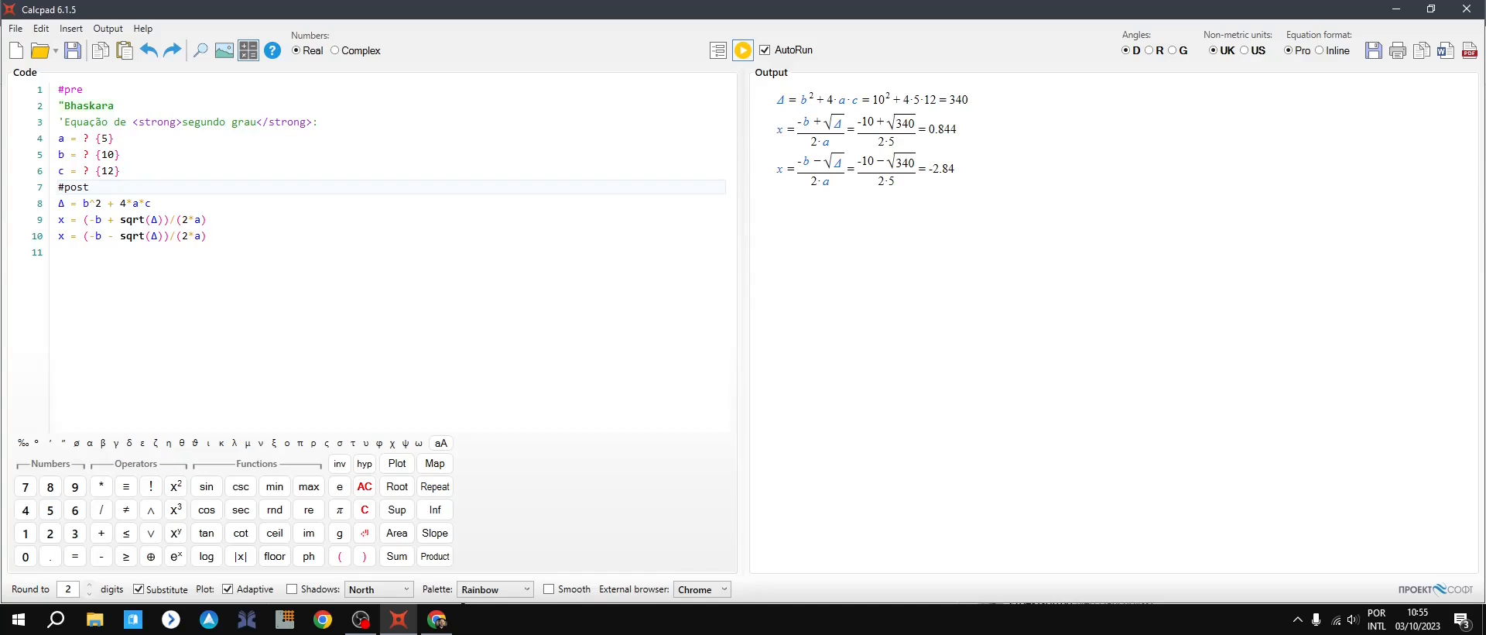
Step: Copy the Bhaskara heading and the "Equação de segundo grau" text line onto new lines below #post
key(Return)
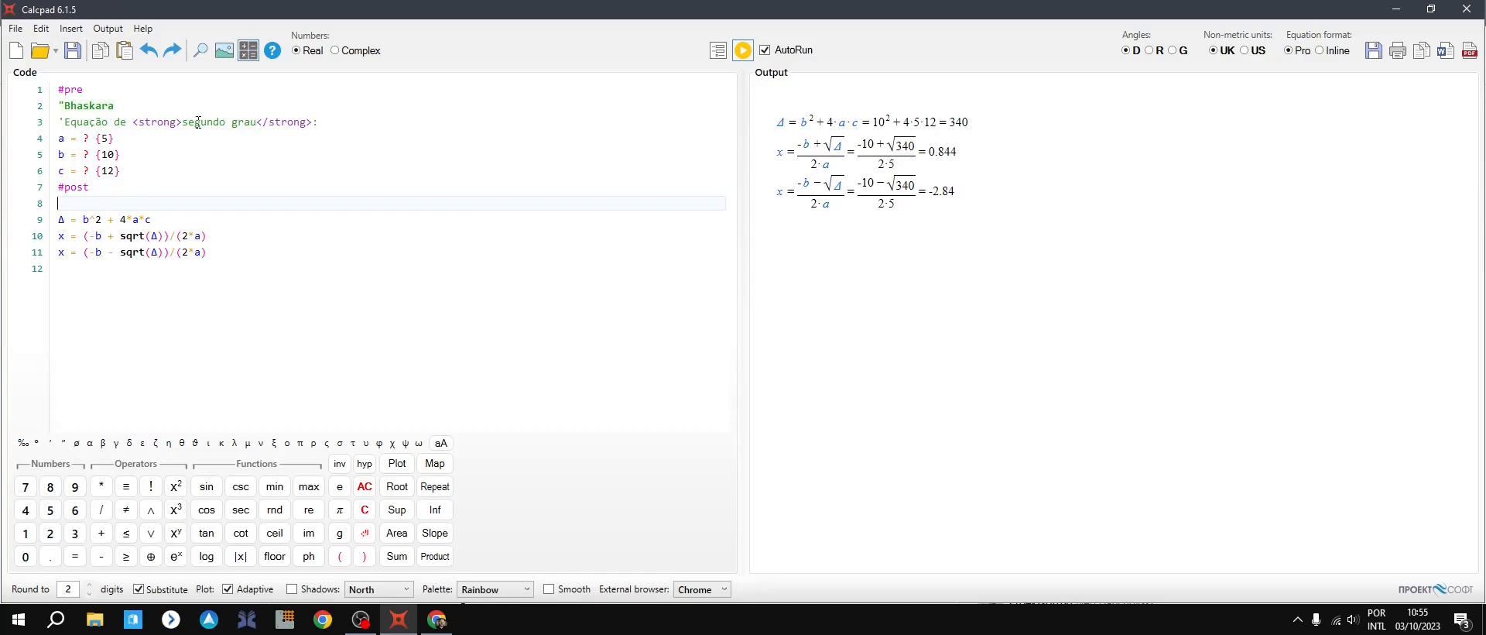
click(334, 122)
drag(334, 122, 55, 110)
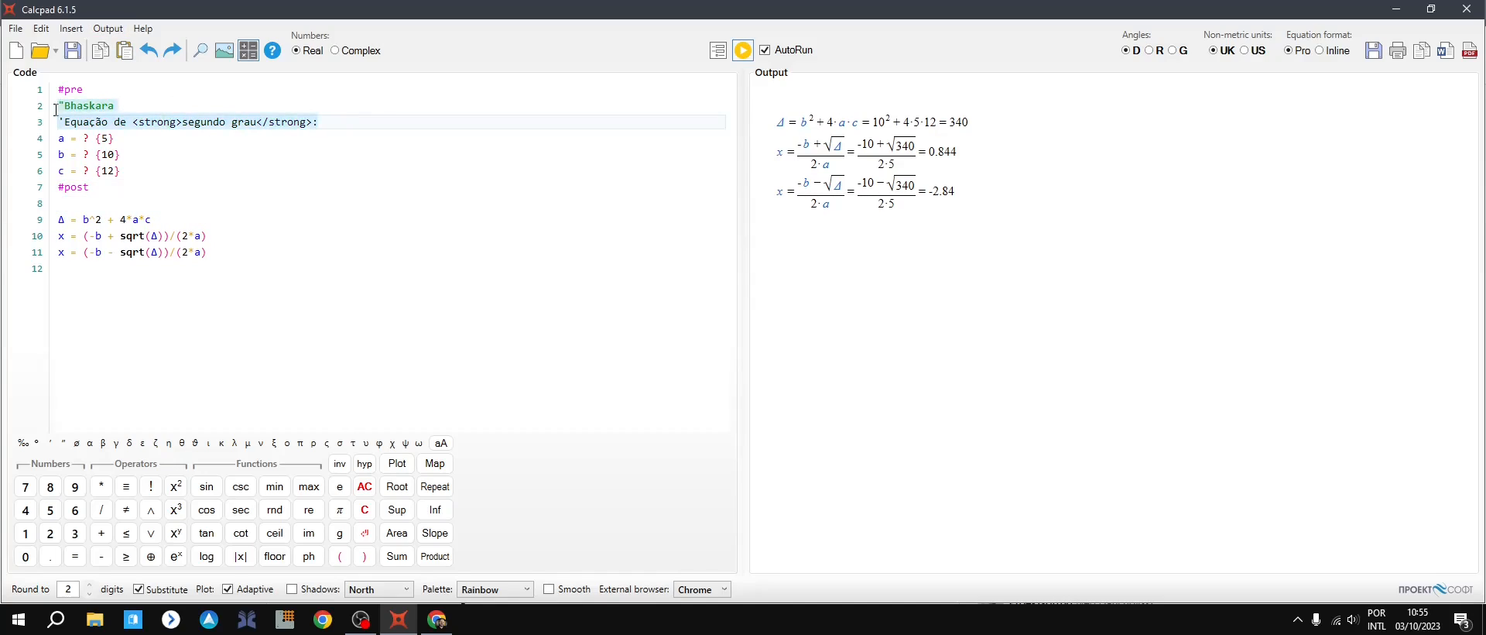
key(ctrl+c)
click(86, 200)
key(ctrl+v)
click(215, 185)
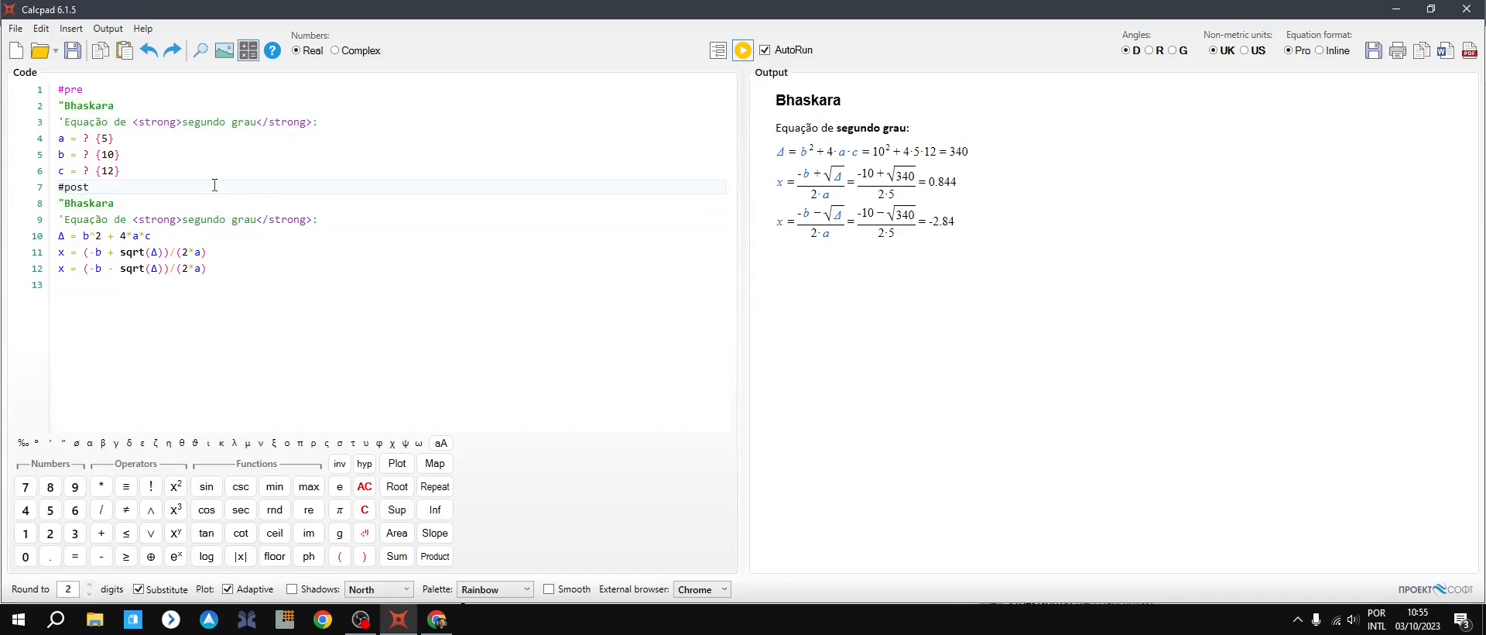
Step: Add the variables a, b and c on separate lines between the copied text line and the Δ formula
click(345, 221)
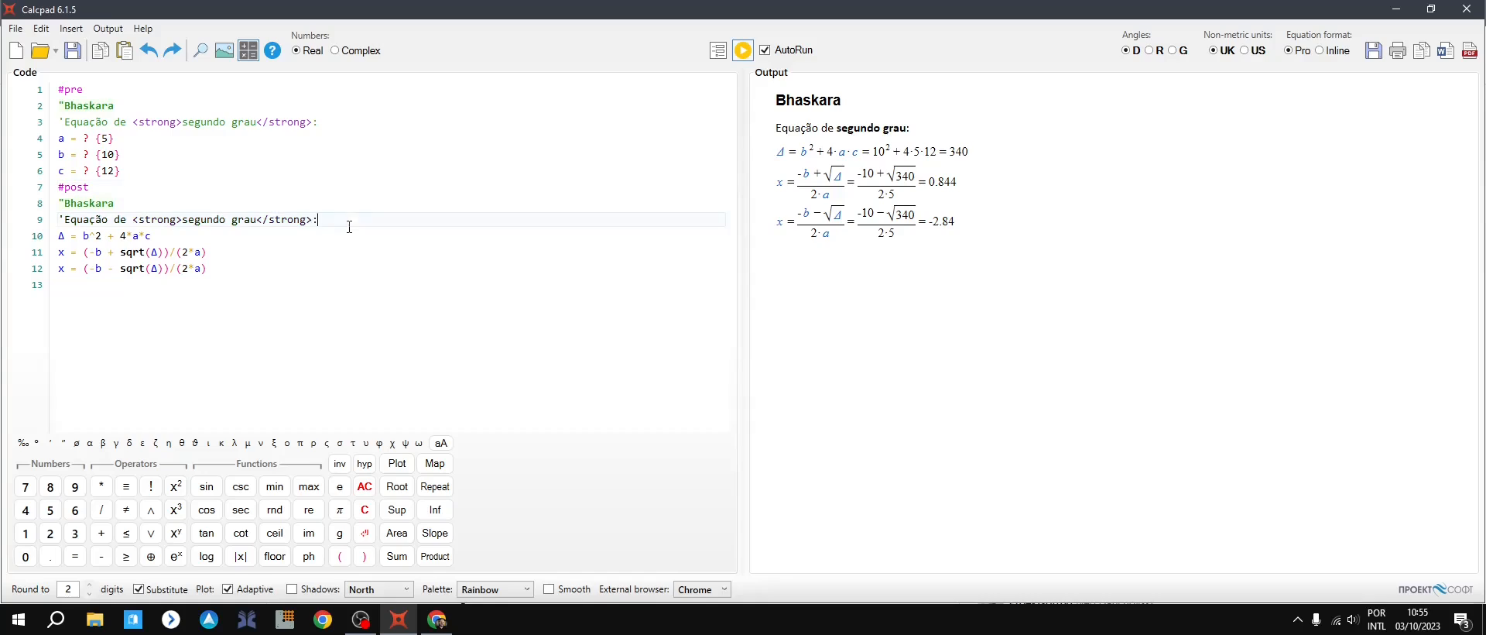
key(Return)
text(a)
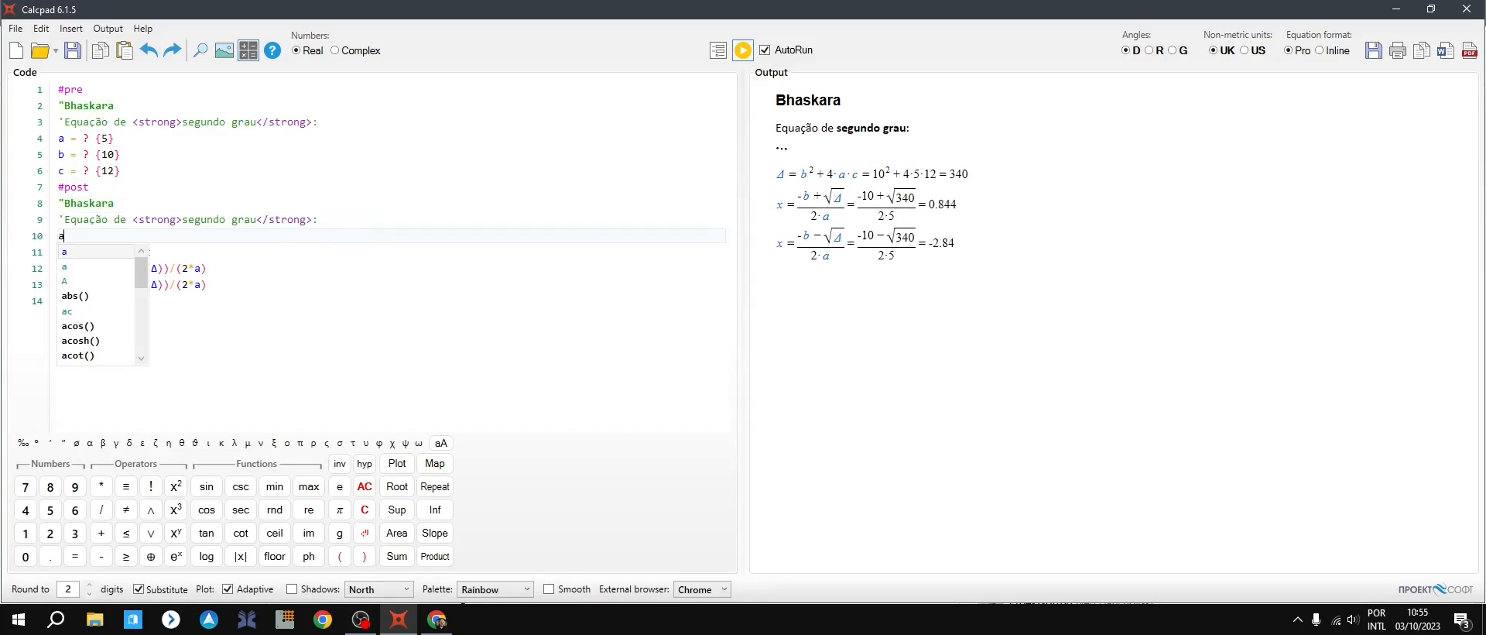
key(Return)
text(b)
key(Return)
text(c)
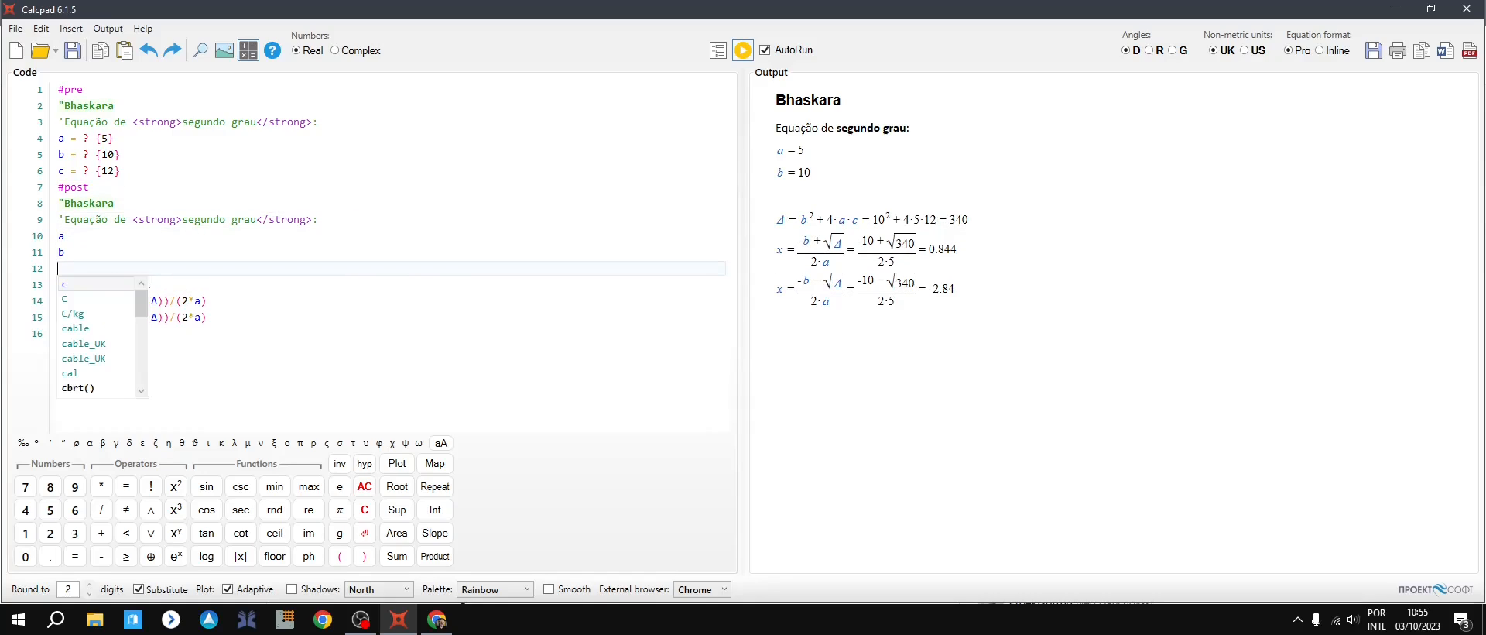
key(Return)
key(BackSpace)
key(Up)
key(Up)
key(Up)
key(Up)
key(Up)
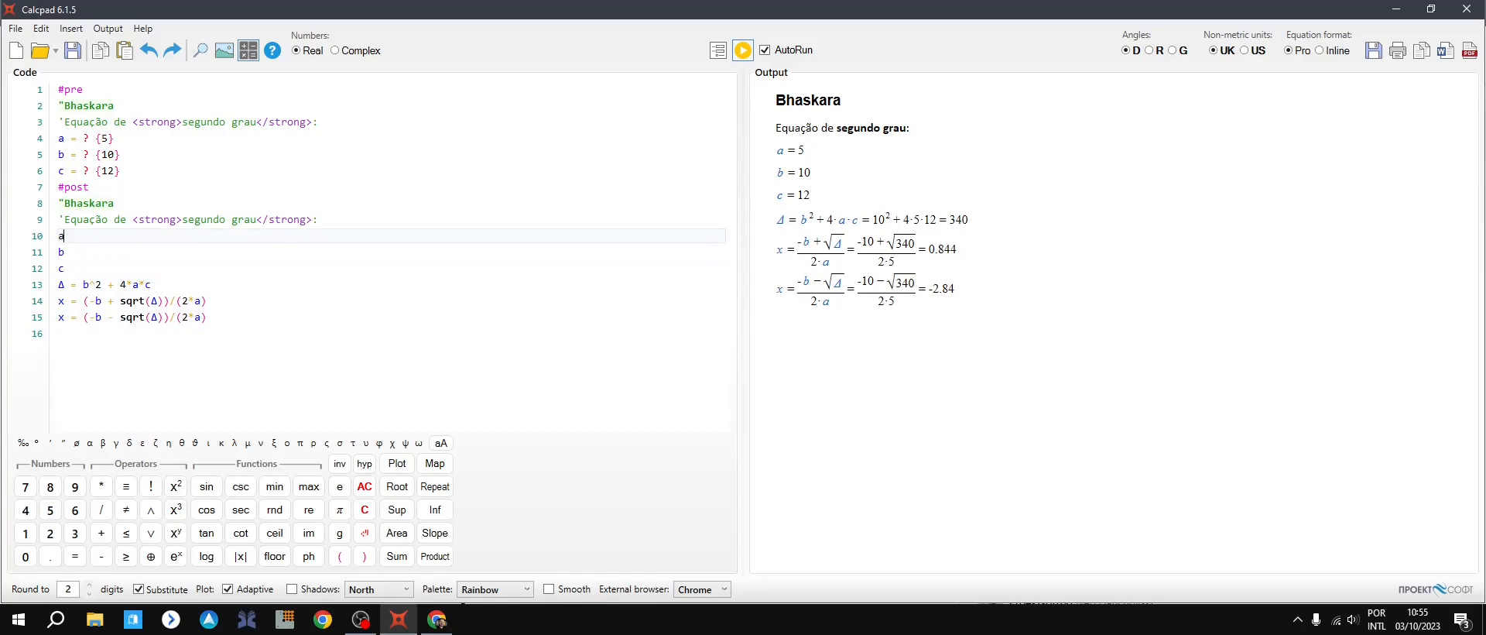
key(Down)
key(Down)
key(Down)
key(Down)
key(Down)
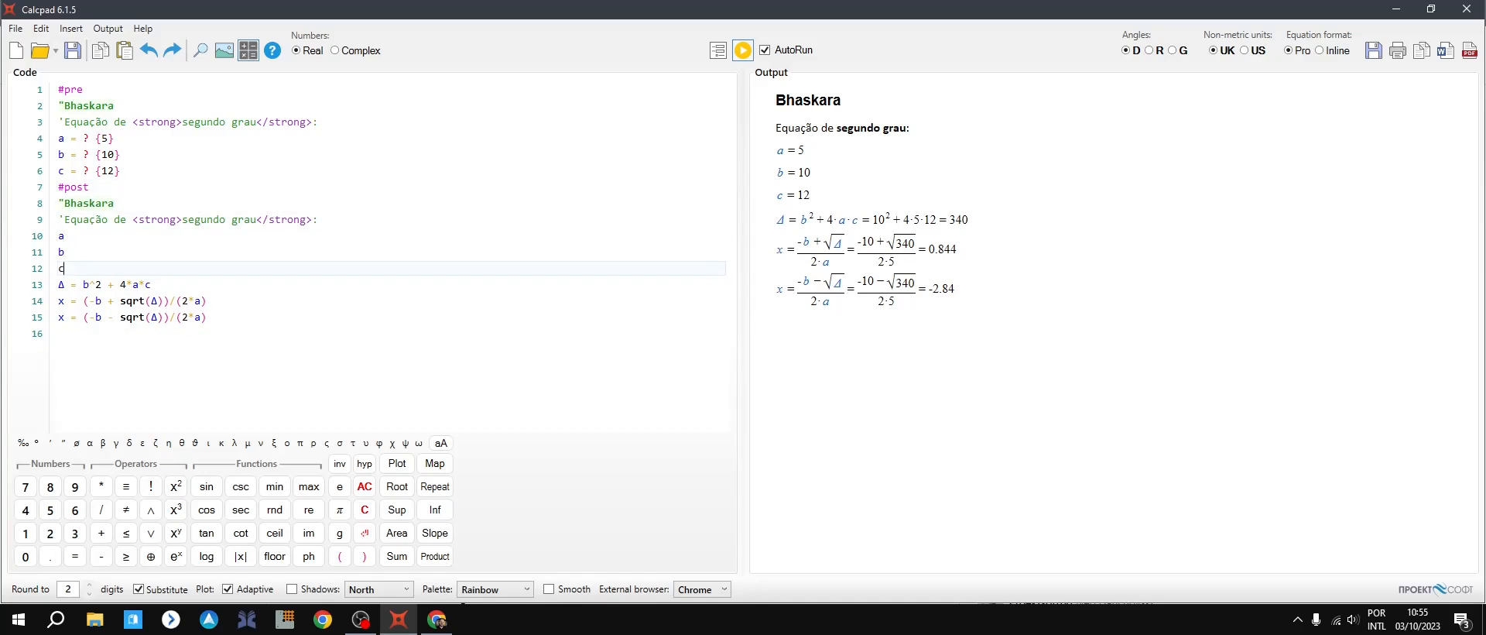
Step: Add the text line "O resultado da equação será:" between the variable c and the Δ formula in the #post section
key(Return)
text('O)
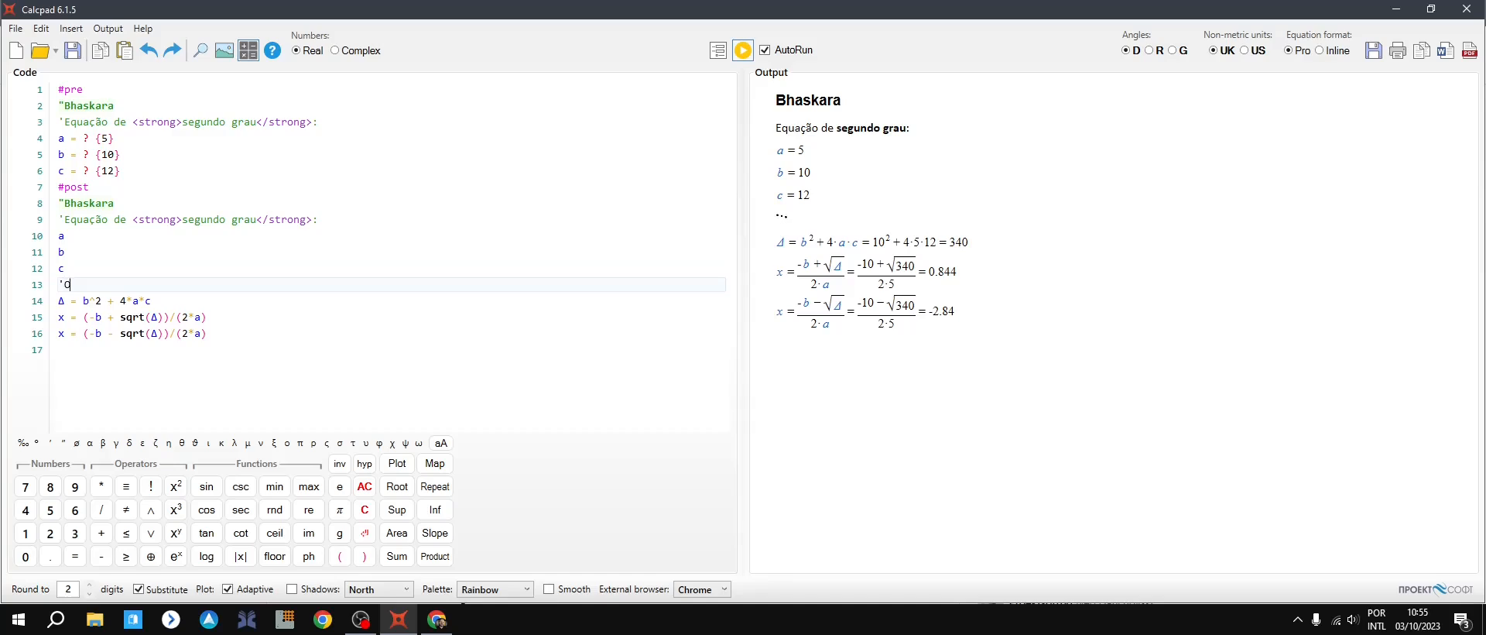
text( resultado da equação será)
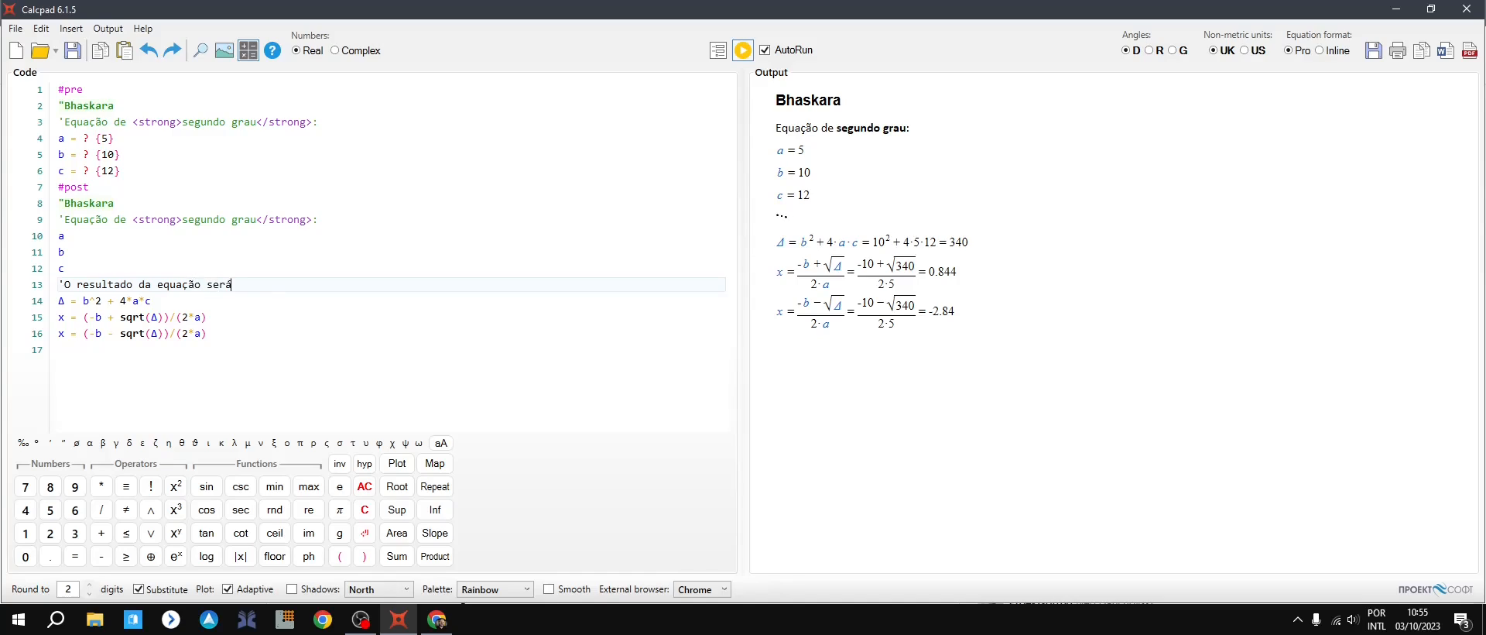
text(:)
click(63, 268)
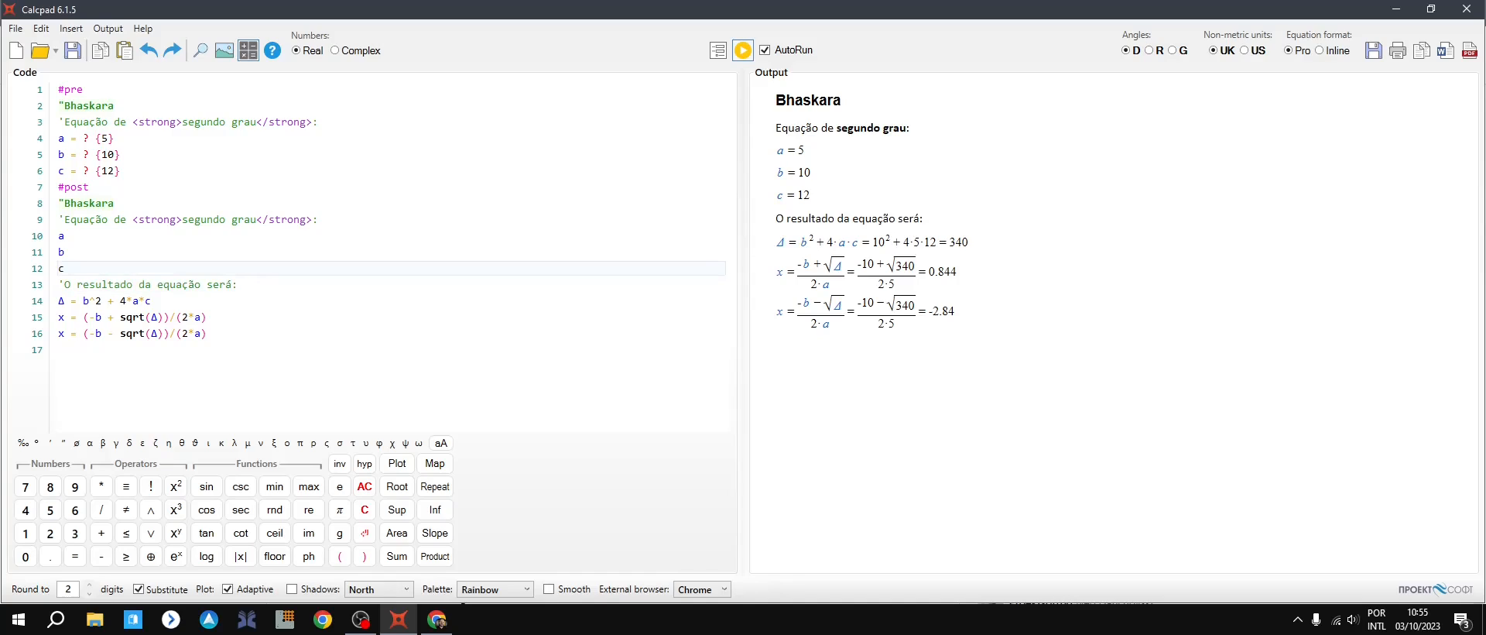
Step: Replace the equation description under the Bhaskara heading in the #pre section with the text "Insira as variáveis"
click(335, 122)
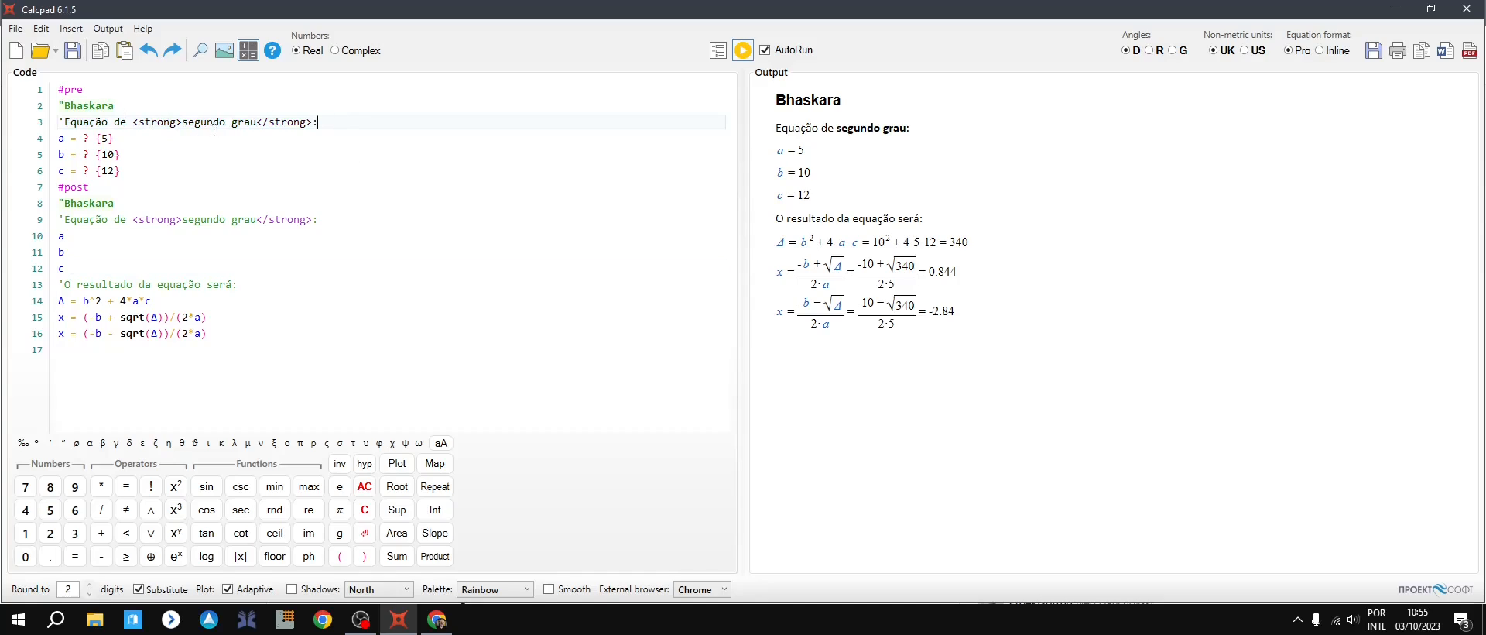
drag(326, 122, 68, 123)
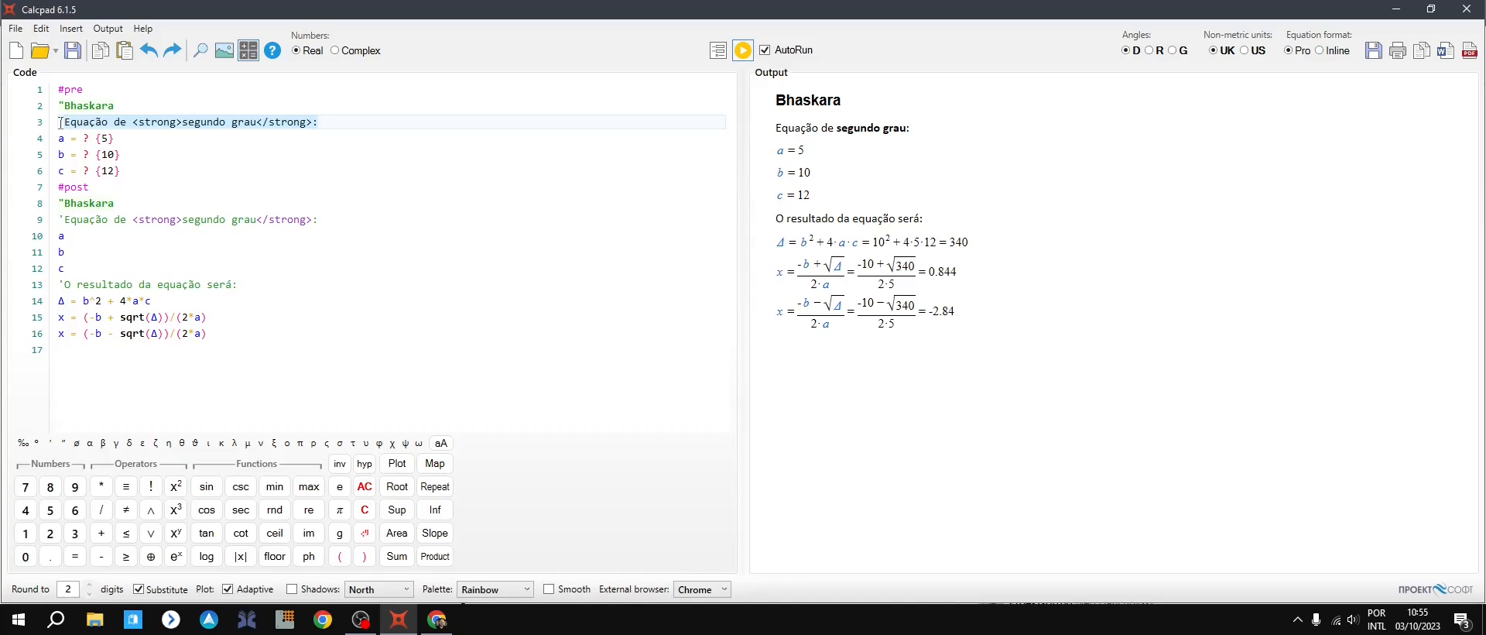
text(Insira as)
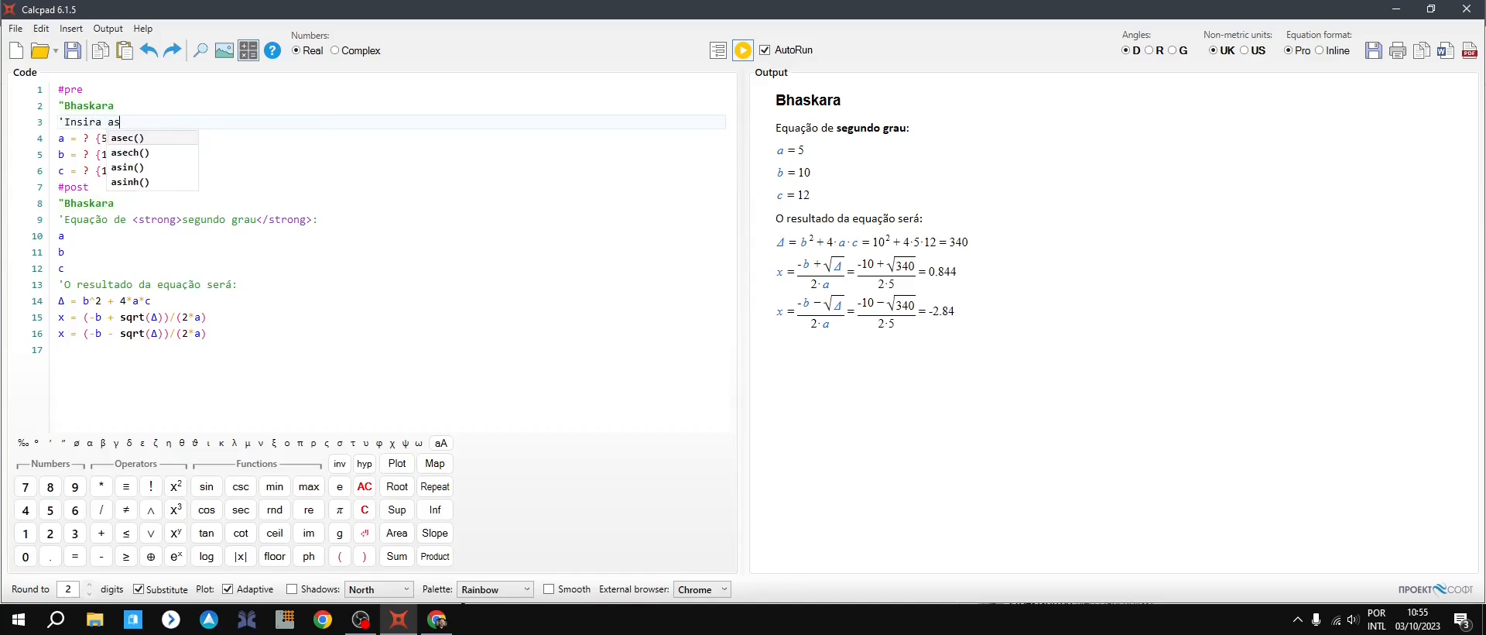
text( variáveis)
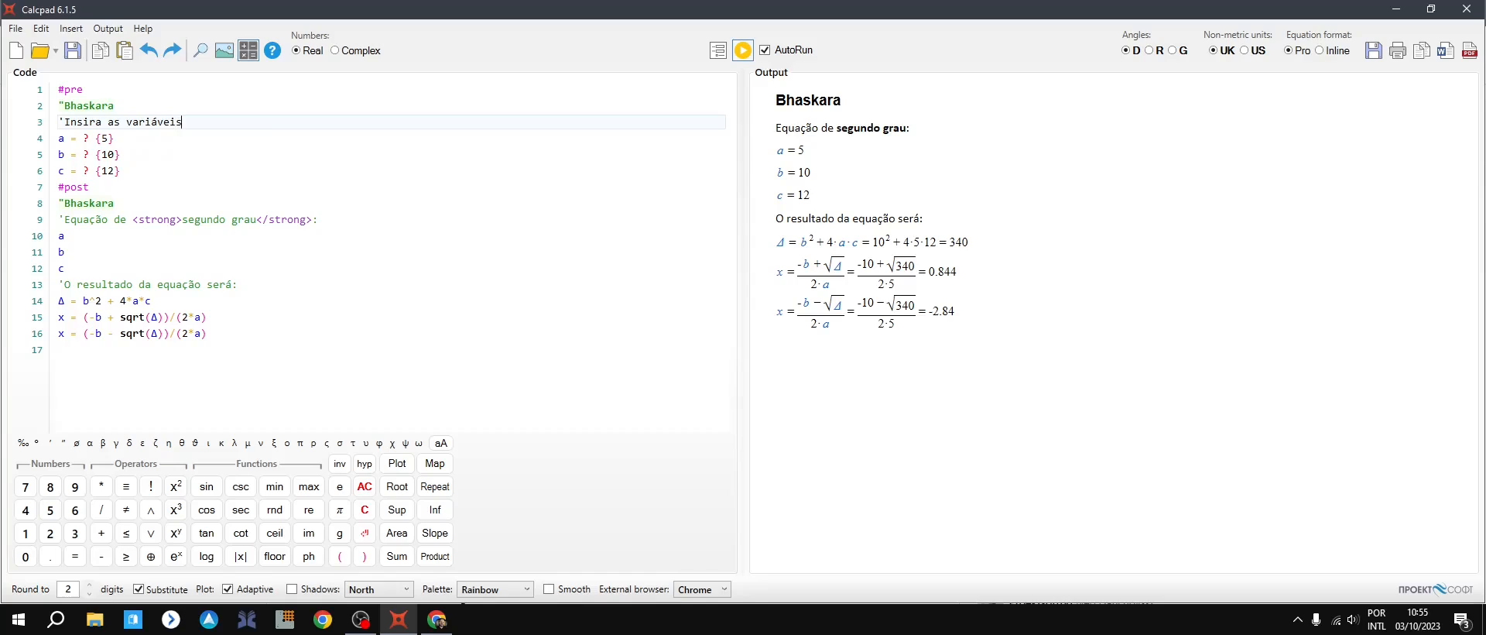
click(213, 208)
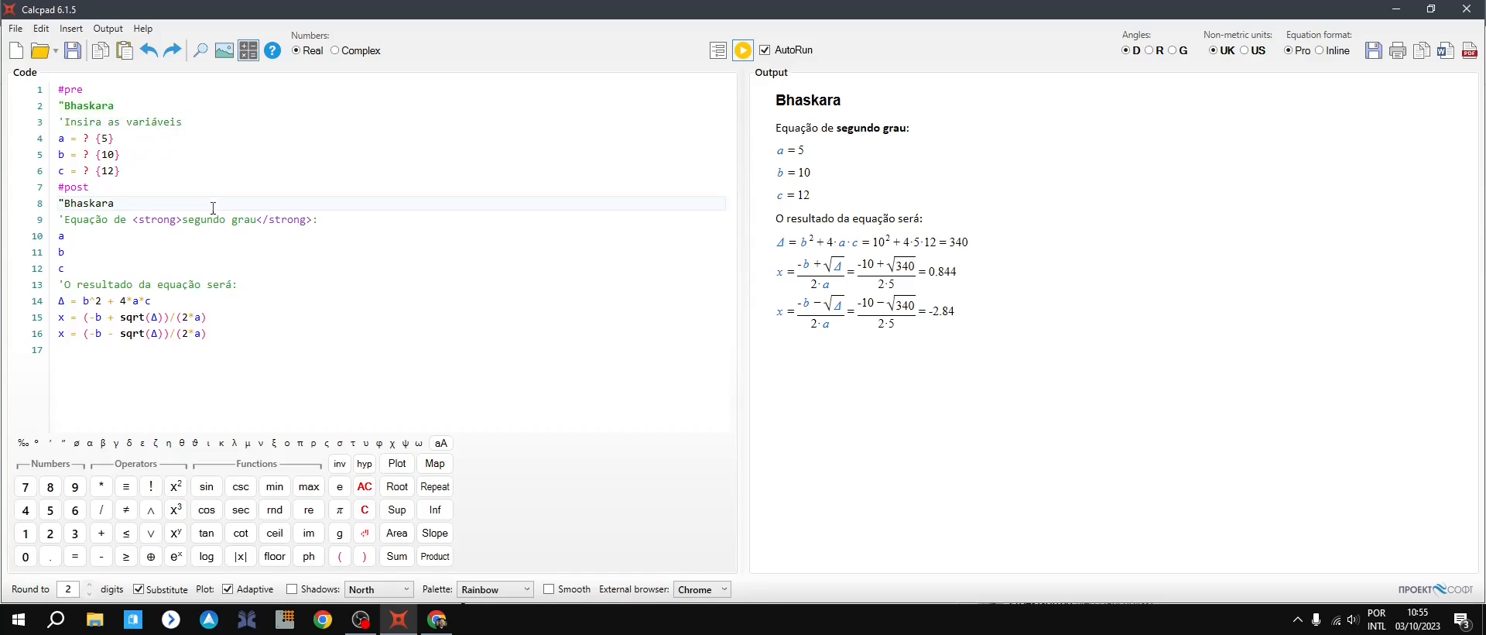
Step: Show the worksheet as an input form, set c to 50, and calculate the results
click(719, 52)
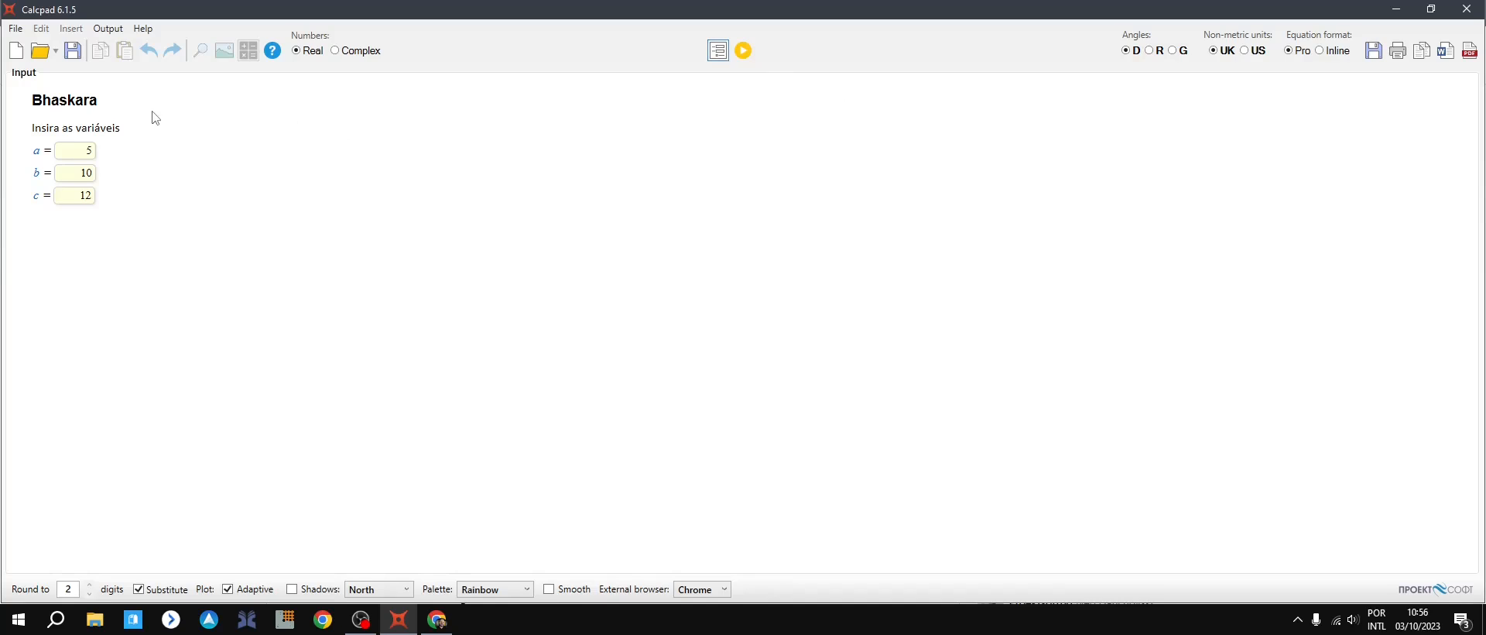
double_click(81, 195)
text(50)
click(86, 173)
click(745, 52)
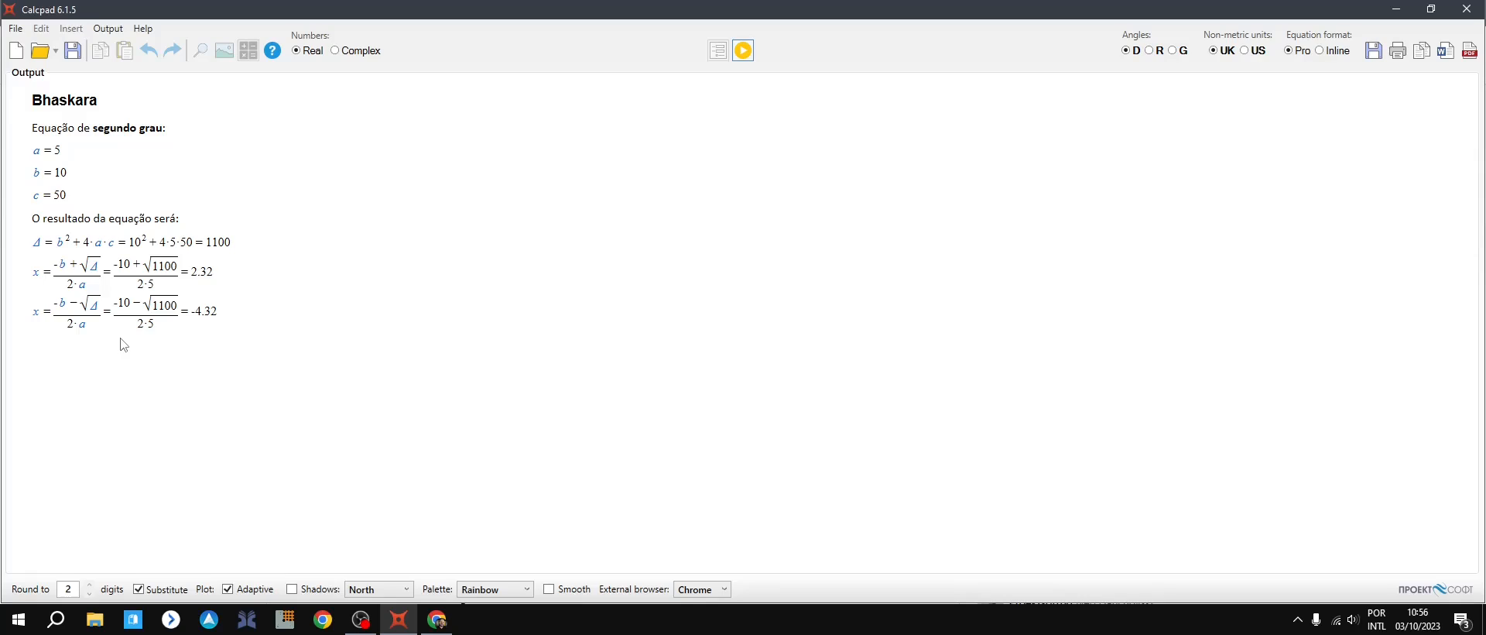
Step: Open Sapata Isolada - MBT.cpd from the folder Referências > Calcpad > Scripts finalizados > Sapatas on drive D
click(108, 622)
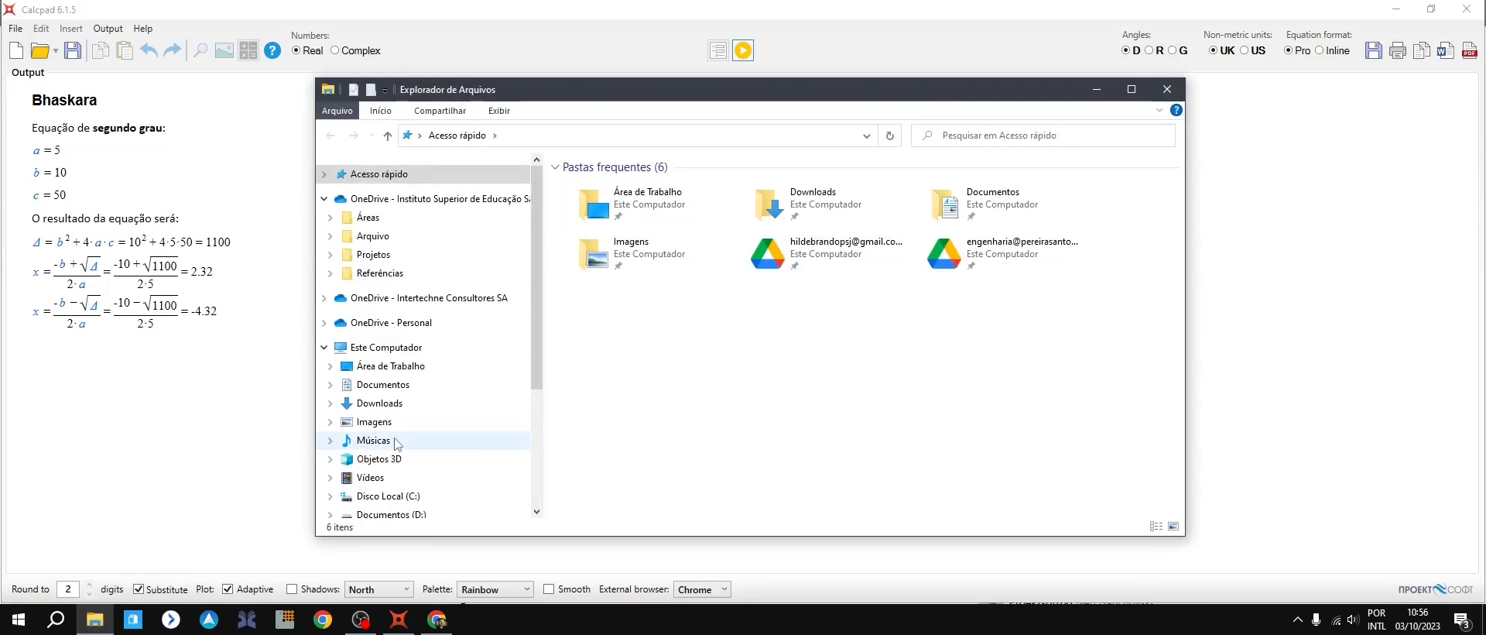
scroll(397, 443, down, 2)
scroll(396, 443, down, 1)
click(391, 422)
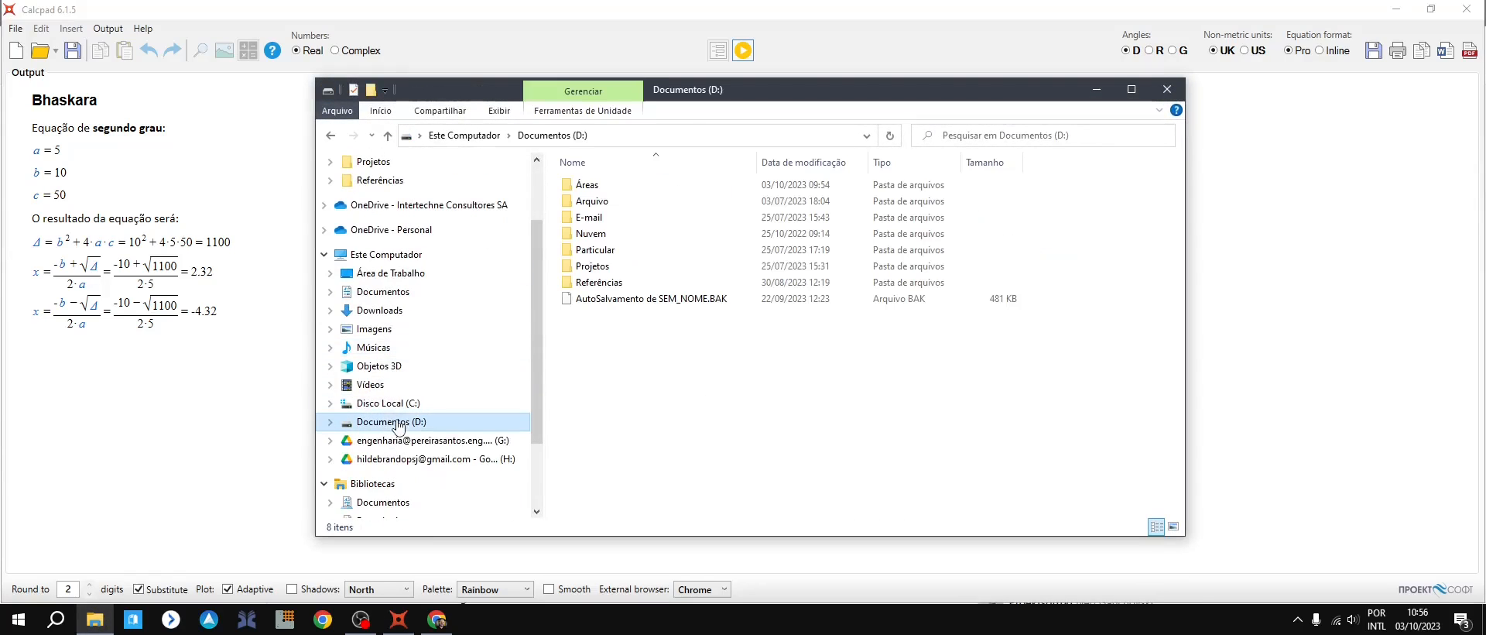
double_click(600, 282)
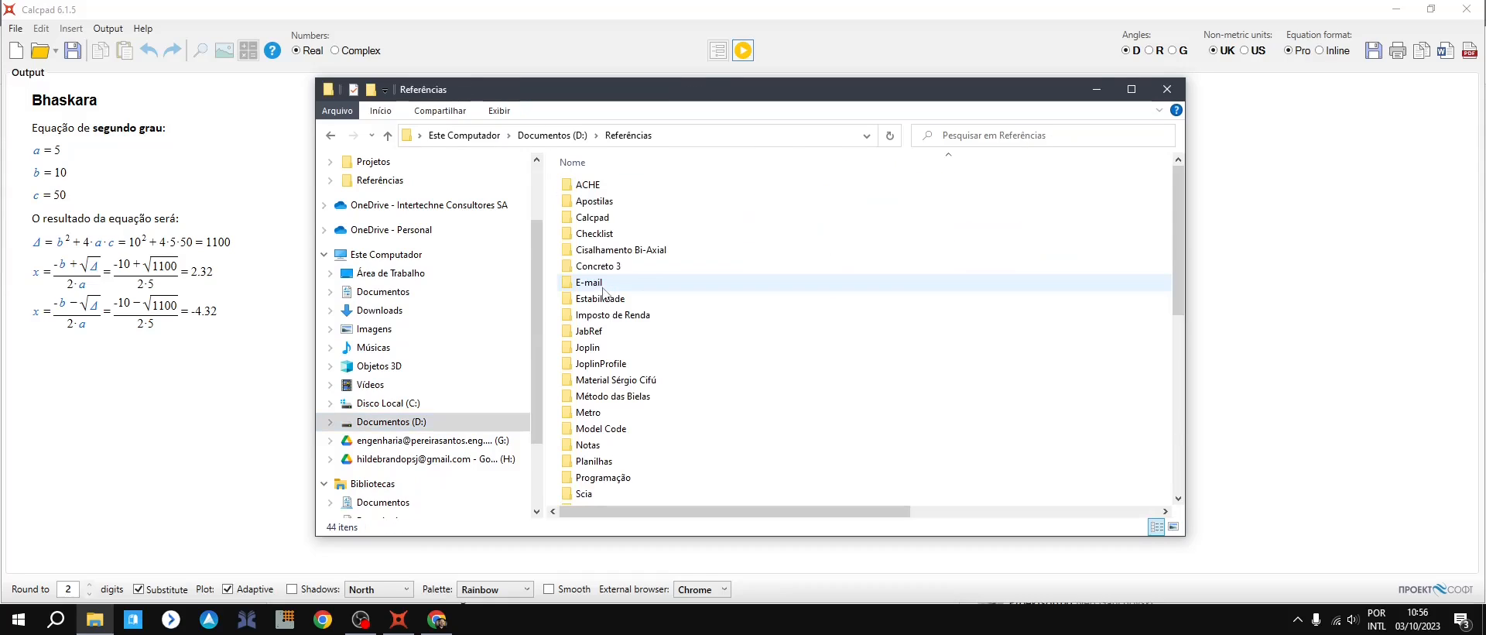
double_click(600, 218)
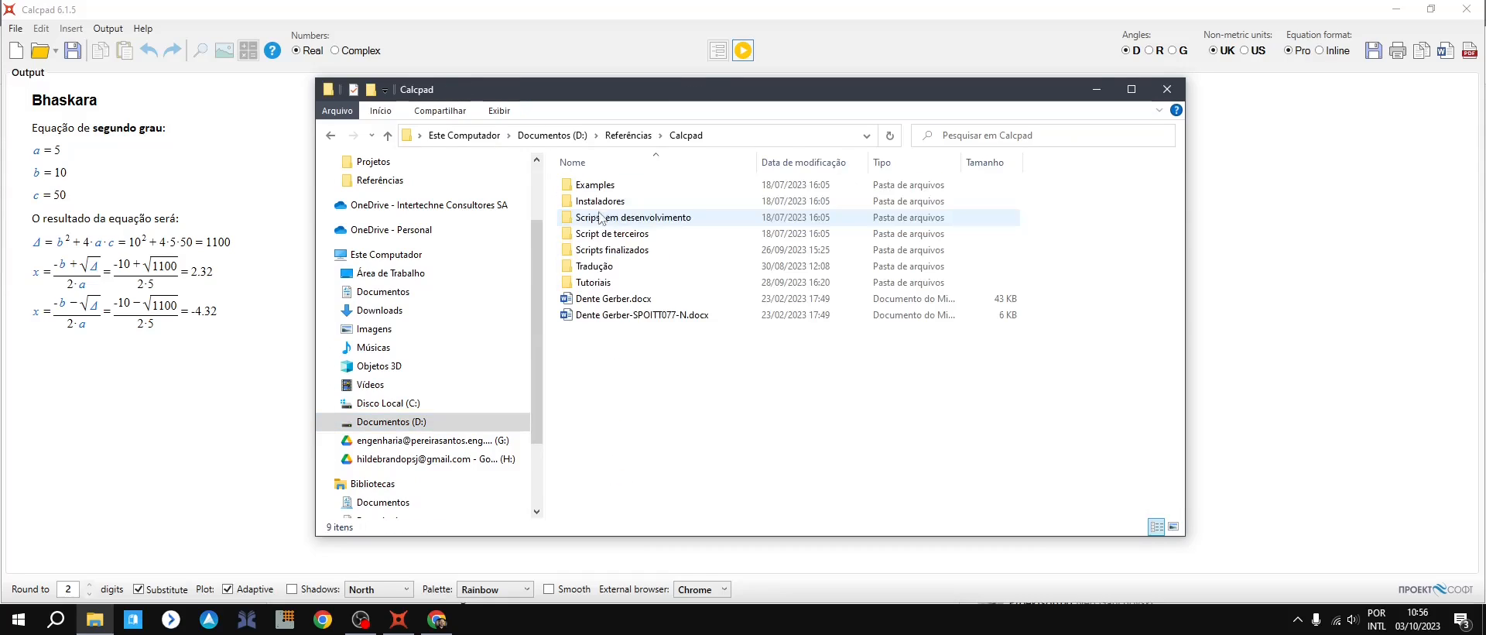
click(629, 249)
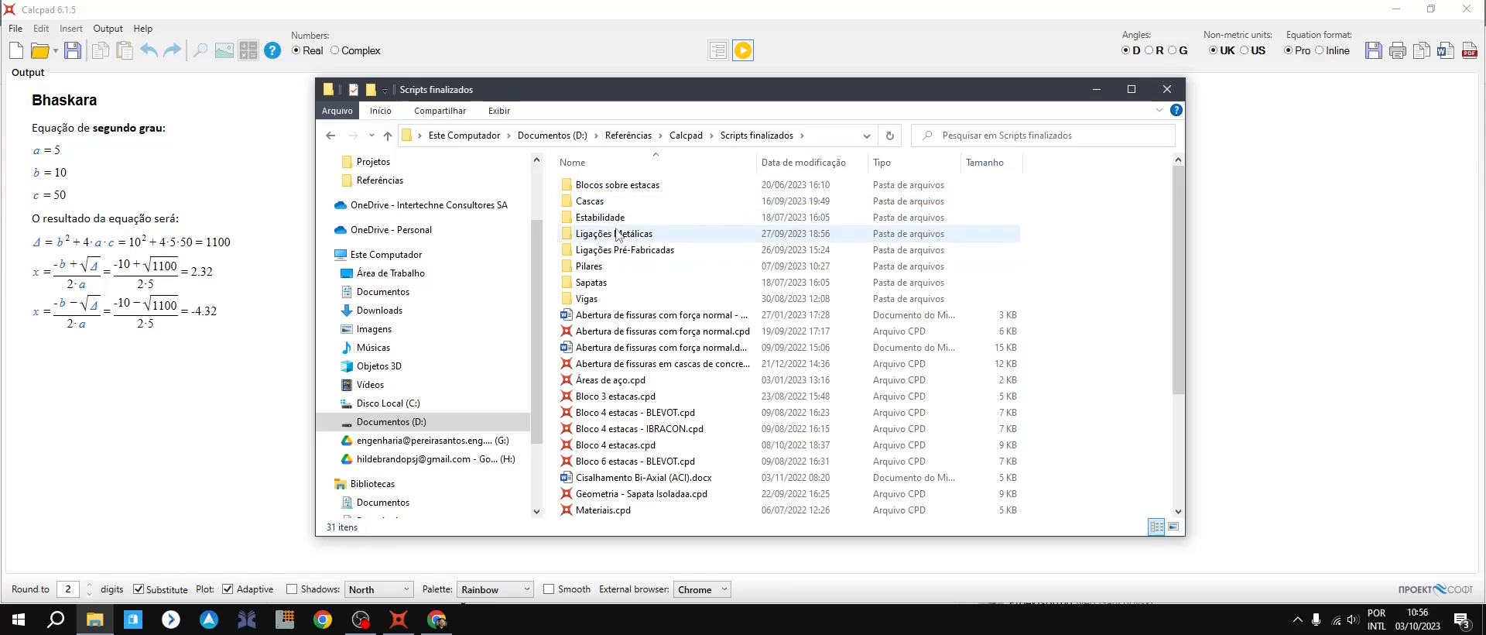
double_click(608, 283)
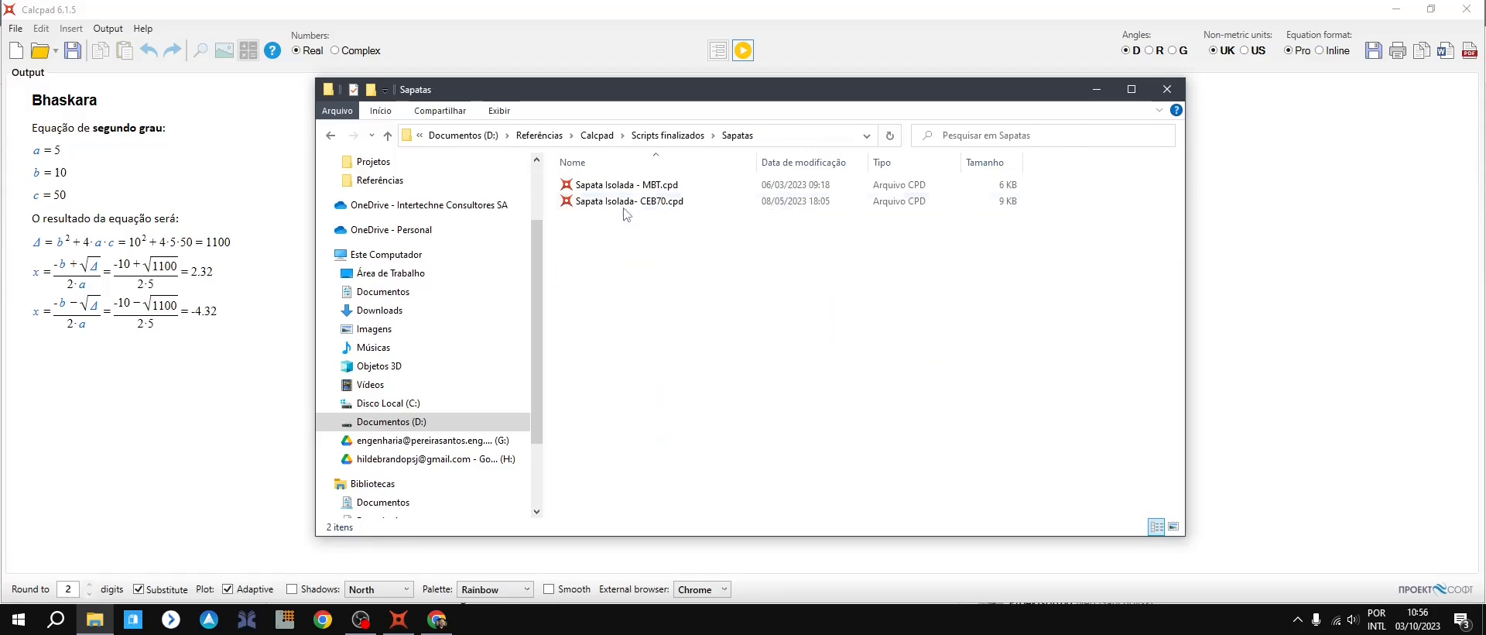
click(624, 187)
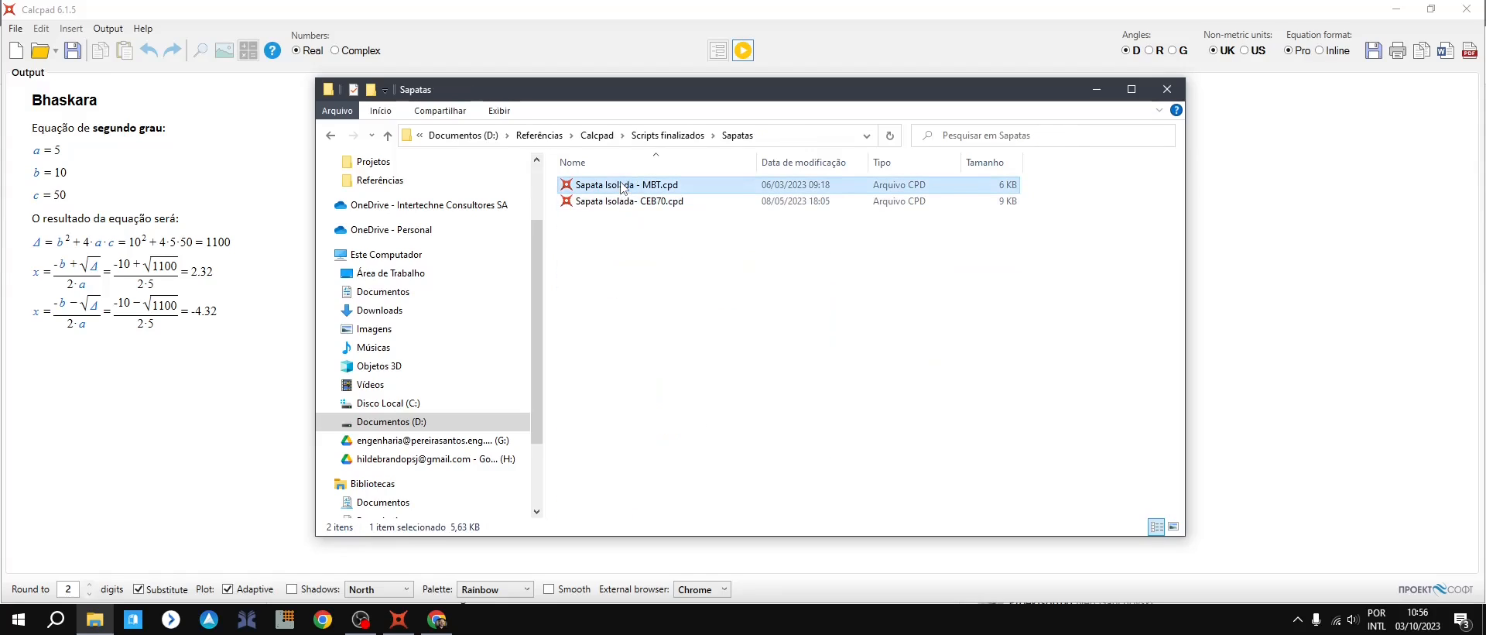
double_click(624, 187)
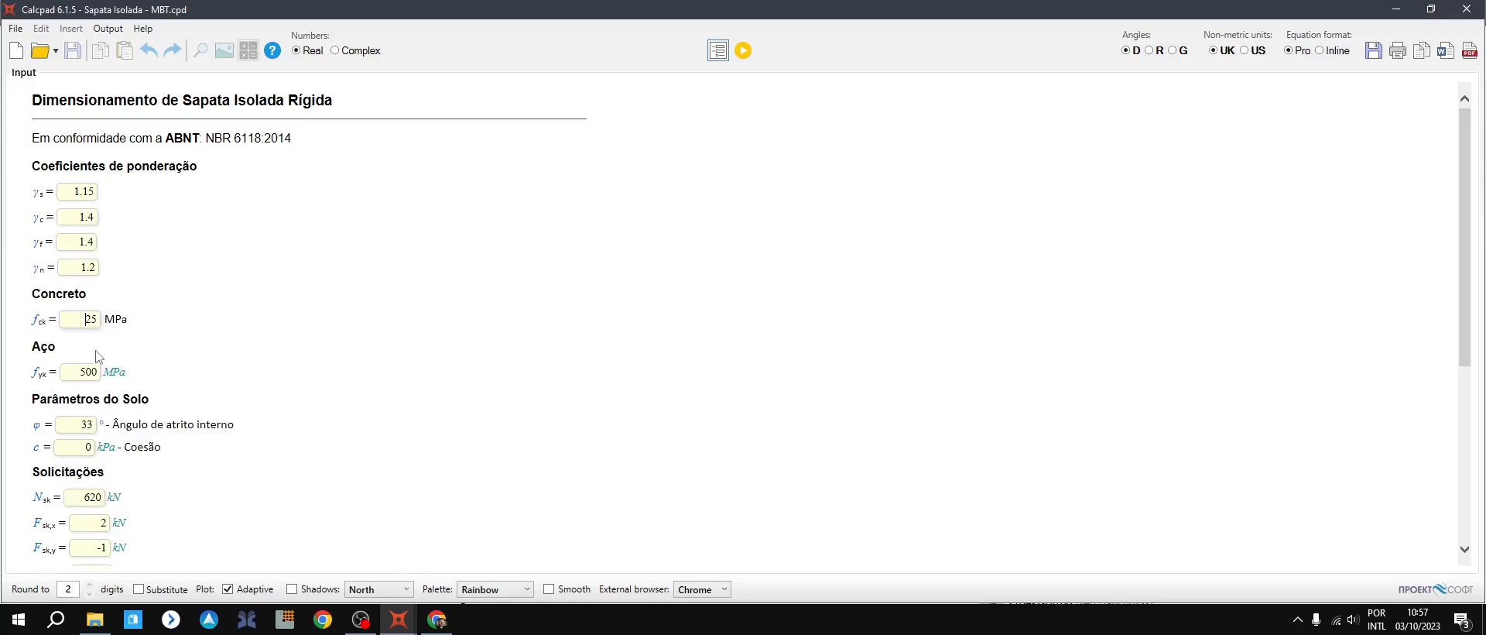
Step: Examine the footing worksheet's input fields, from the weighting coefficients through the loads to the column and base dimensions
click(92, 425)
scroll(145, 418, down, 3)
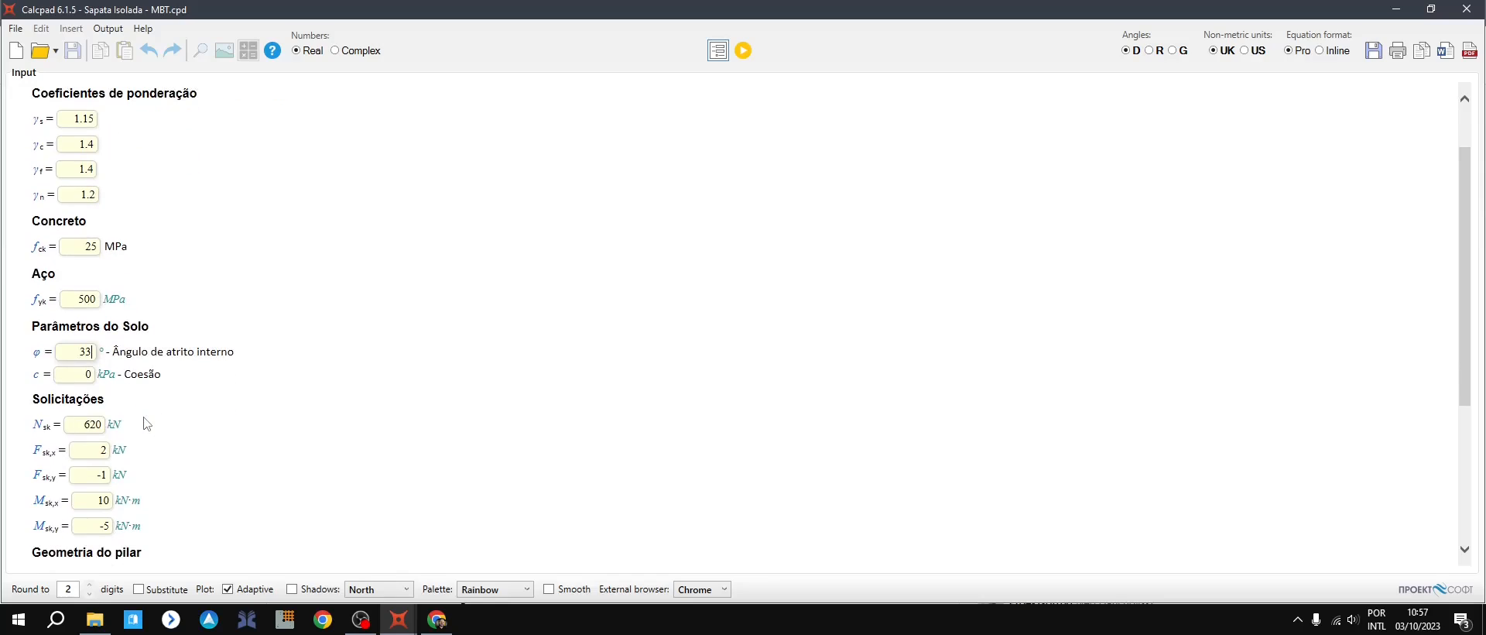
scroll(96, 340, down, 3)
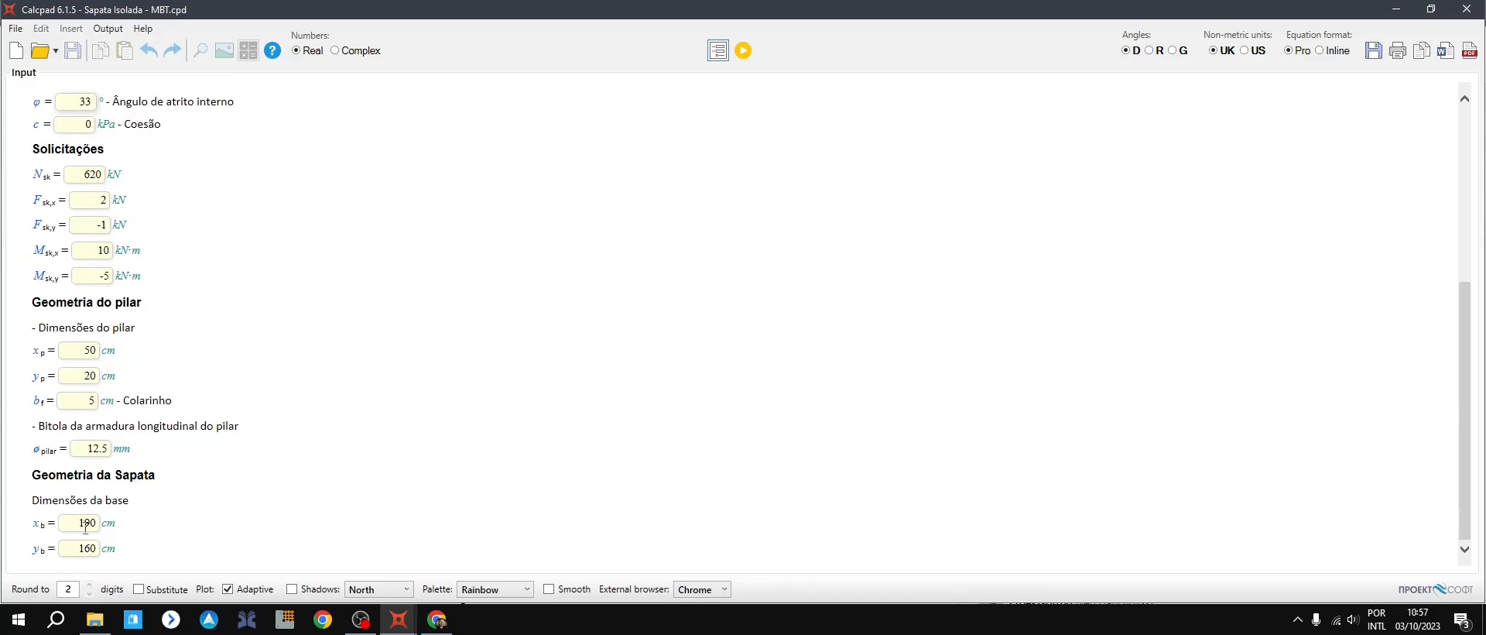
scroll(495, 462, up, 4)
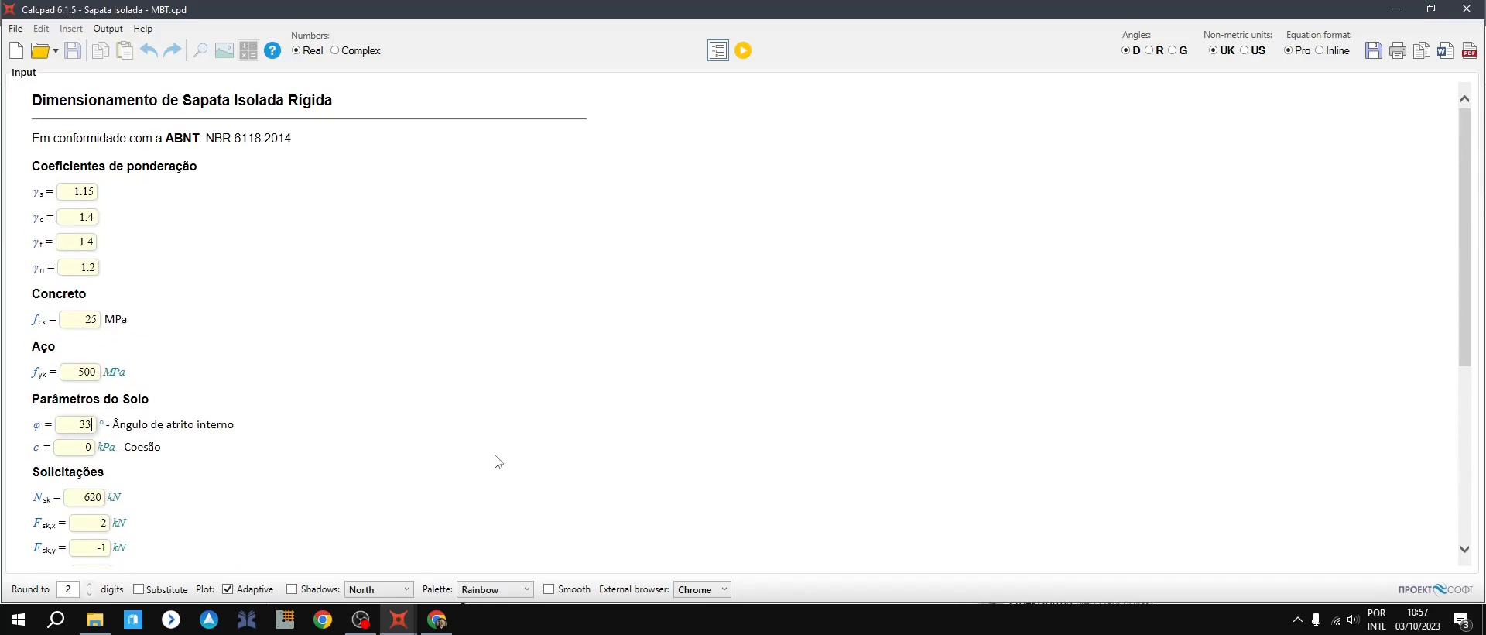
scroll(320, 244, down, 4)
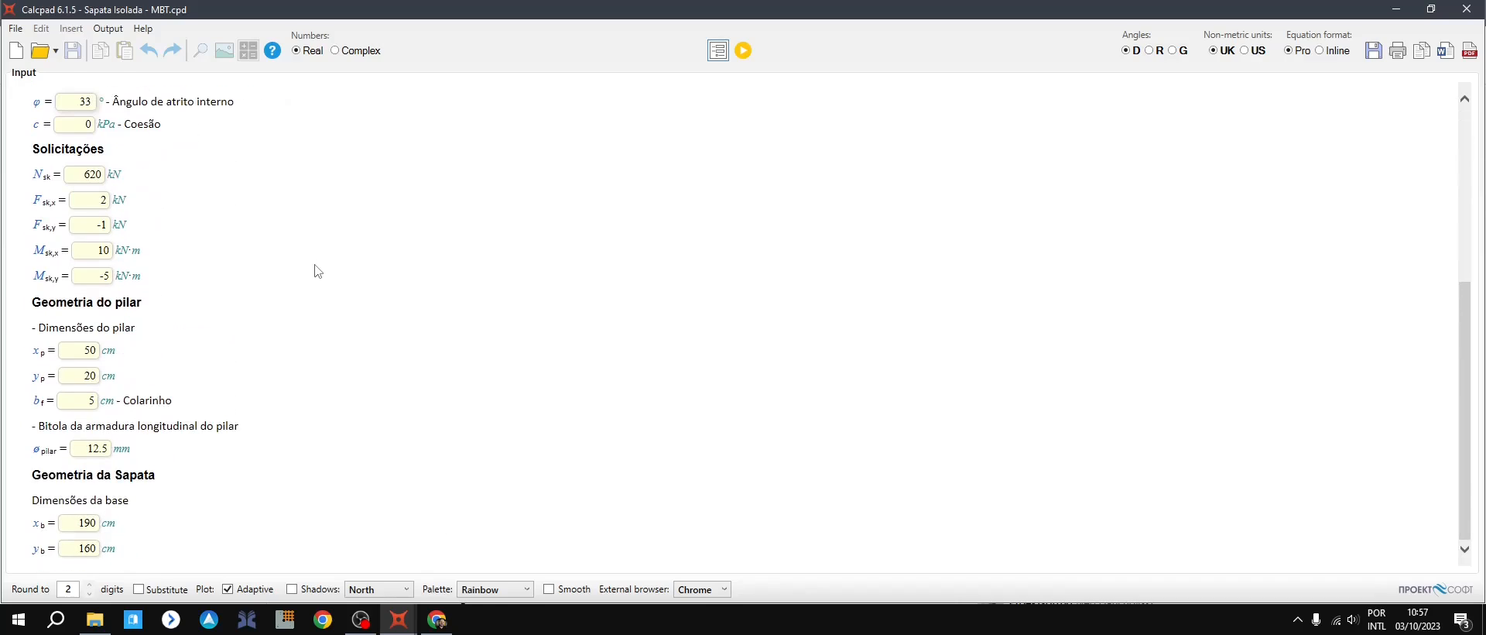
scroll(355, 292, up, 4)
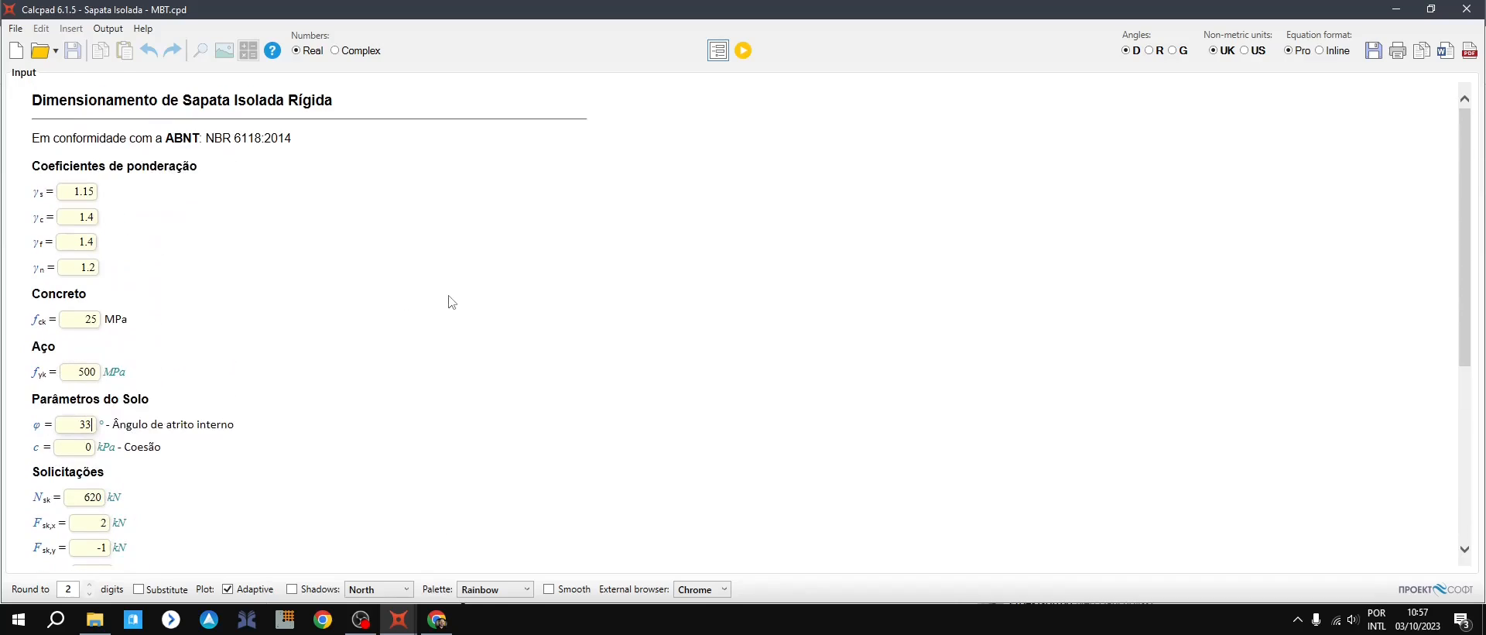
Step: Calculate the isolated footing worksheet and review its output from the concrete properties to the adopted footing height
click(743, 51)
scroll(342, 289, down, 4)
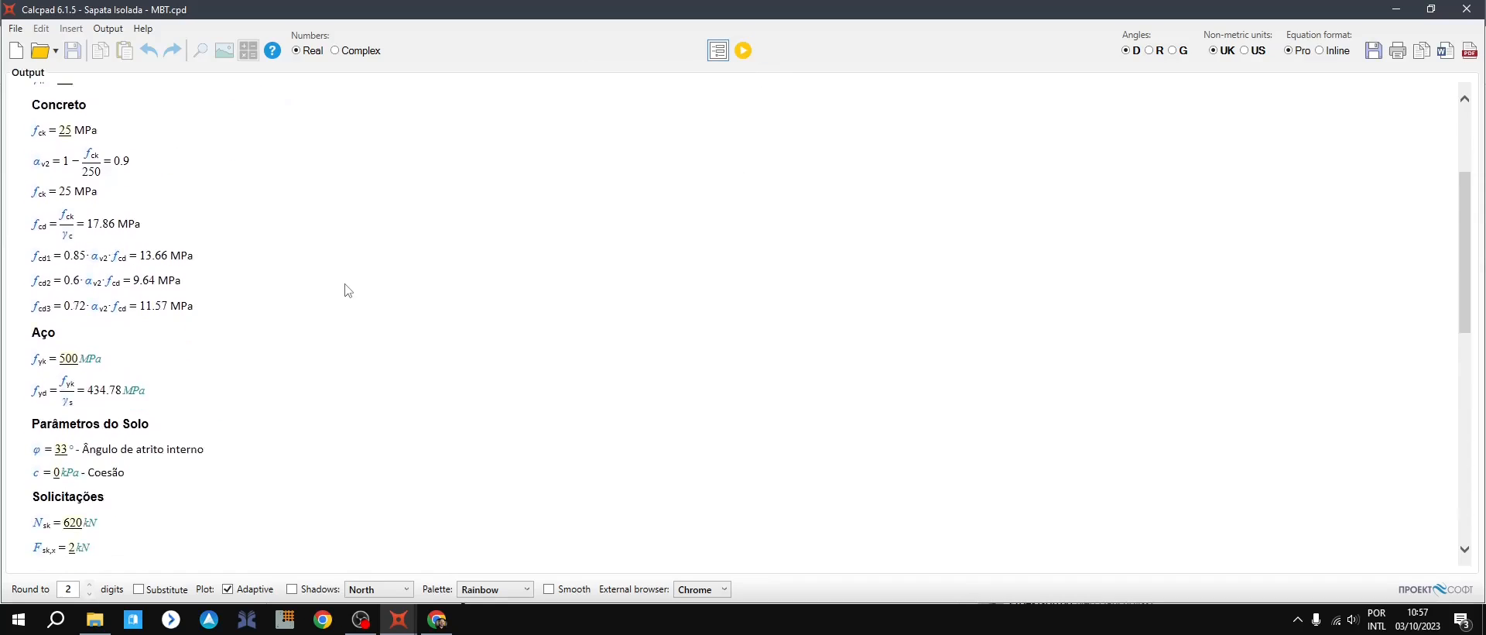
scroll(185, 200, up, 2)
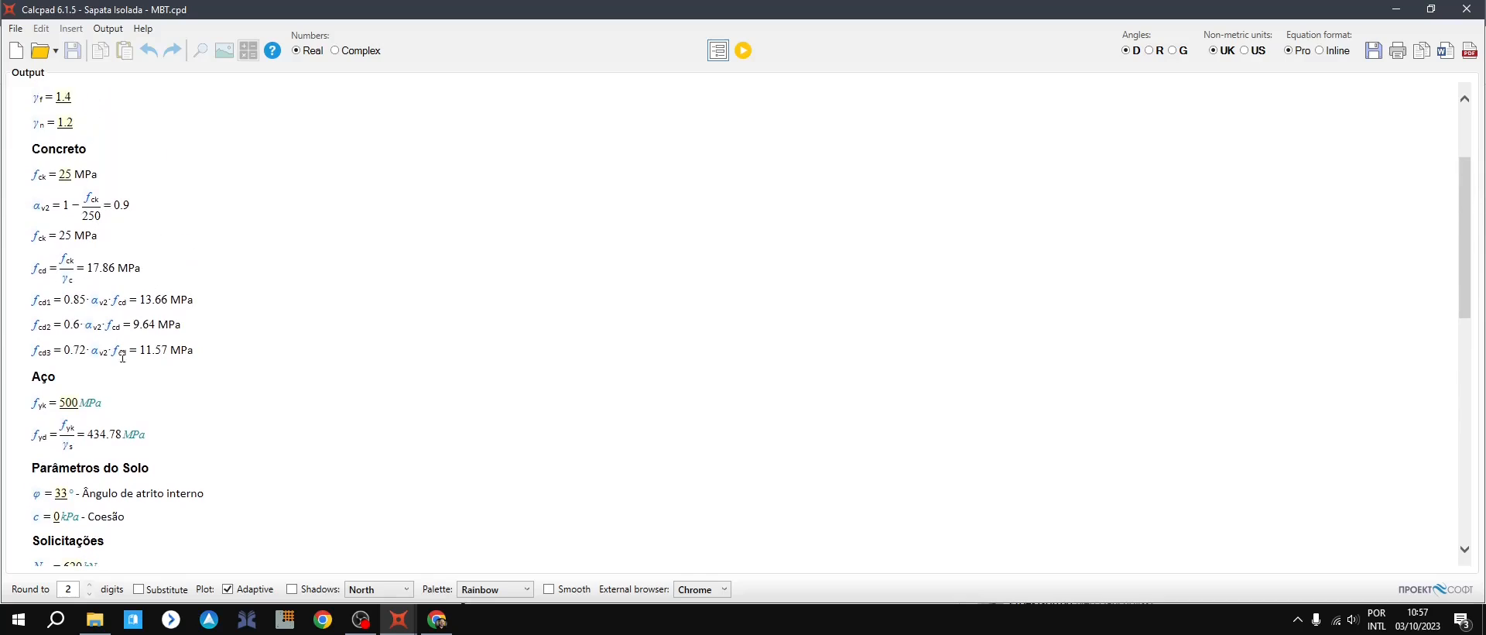
scroll(210, 370, down, 5)
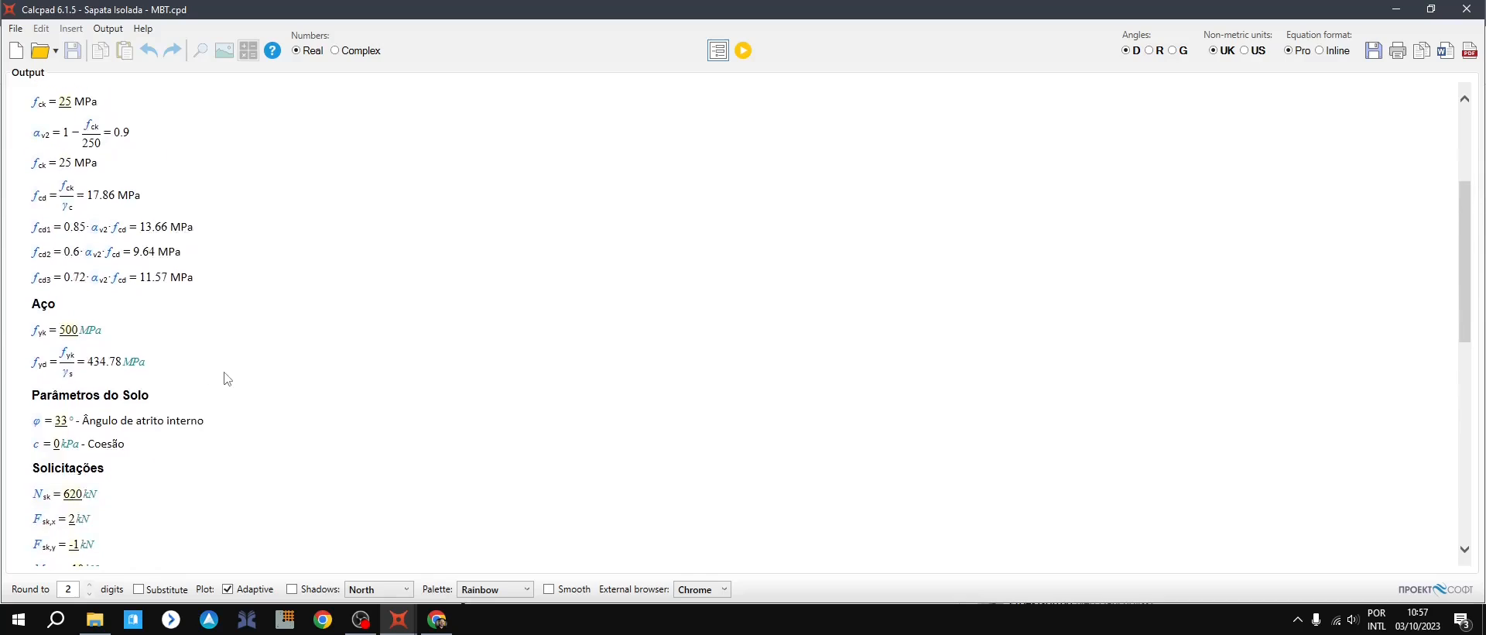
scroll(228, 377, down, 3)
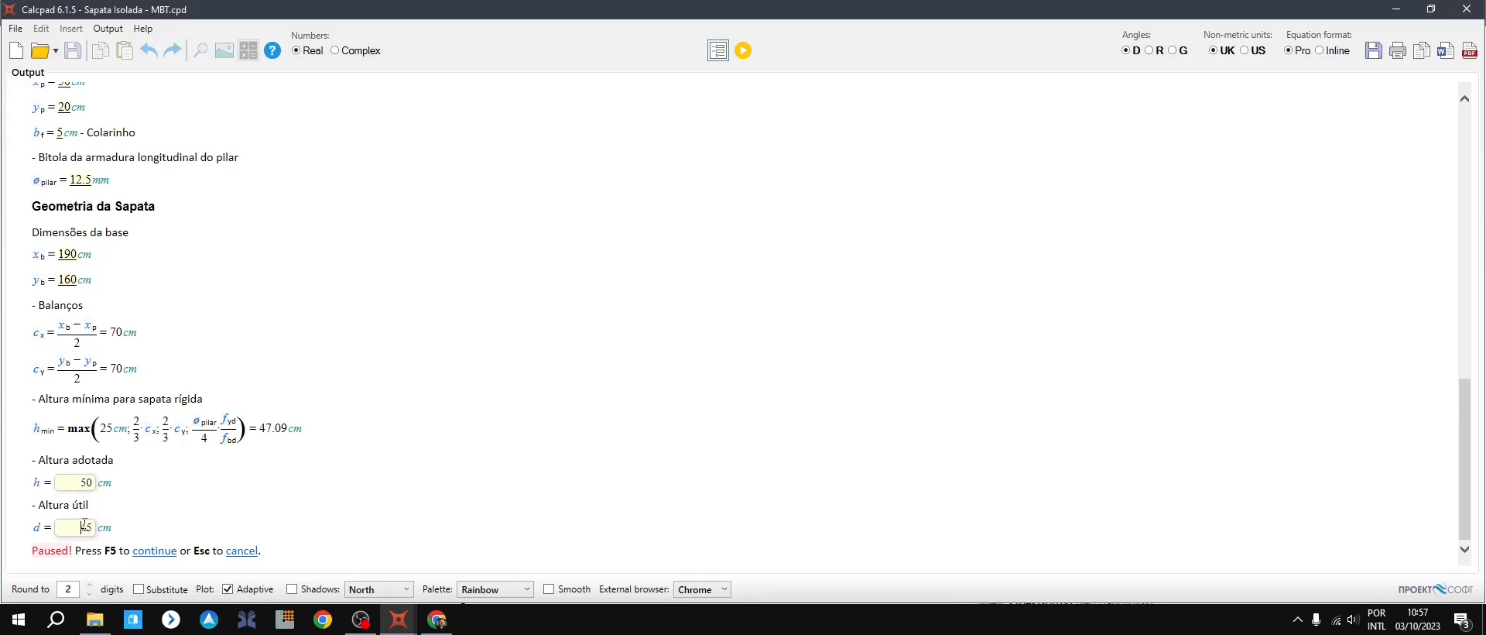
Step: Continue the paused calculation through the footing height inputs, keeping h at 50 cm, d at 45 cm, h1 at 35 cm and h0 at 20 cm
click(82, 483)
click(155, 551)
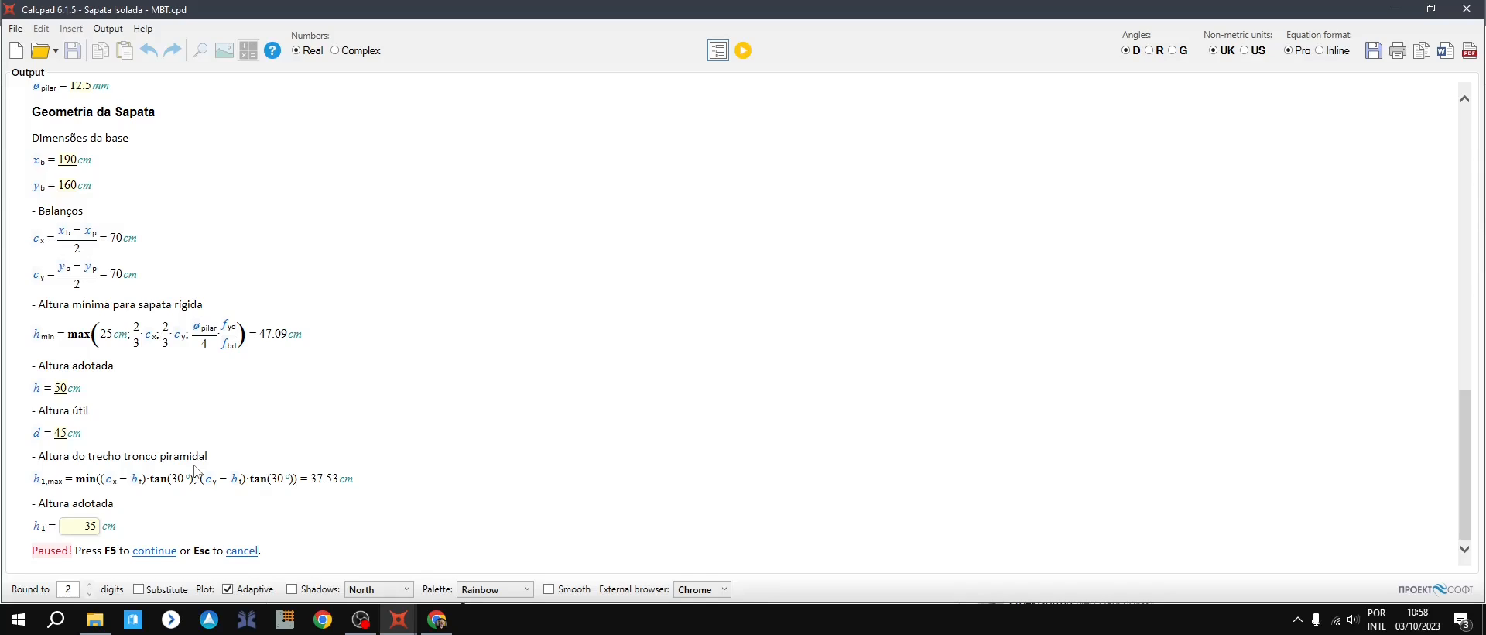
click(155, 552)
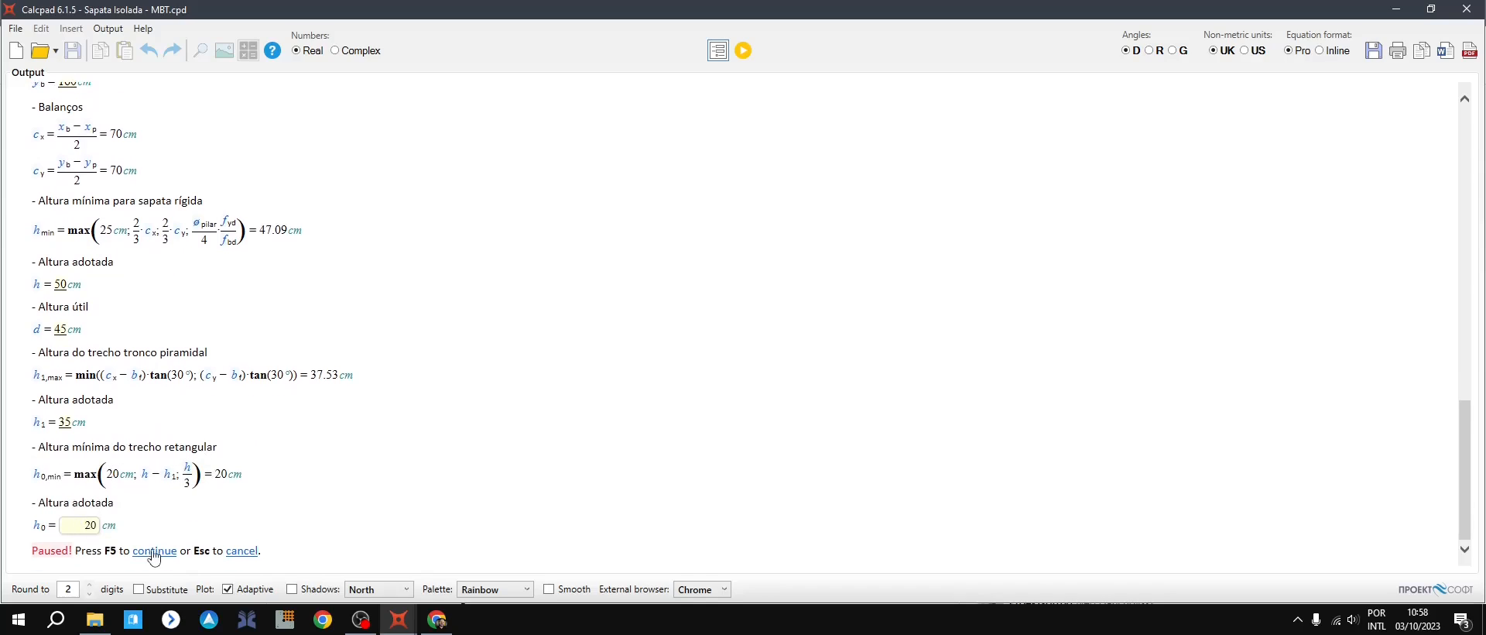
click(155, 551)
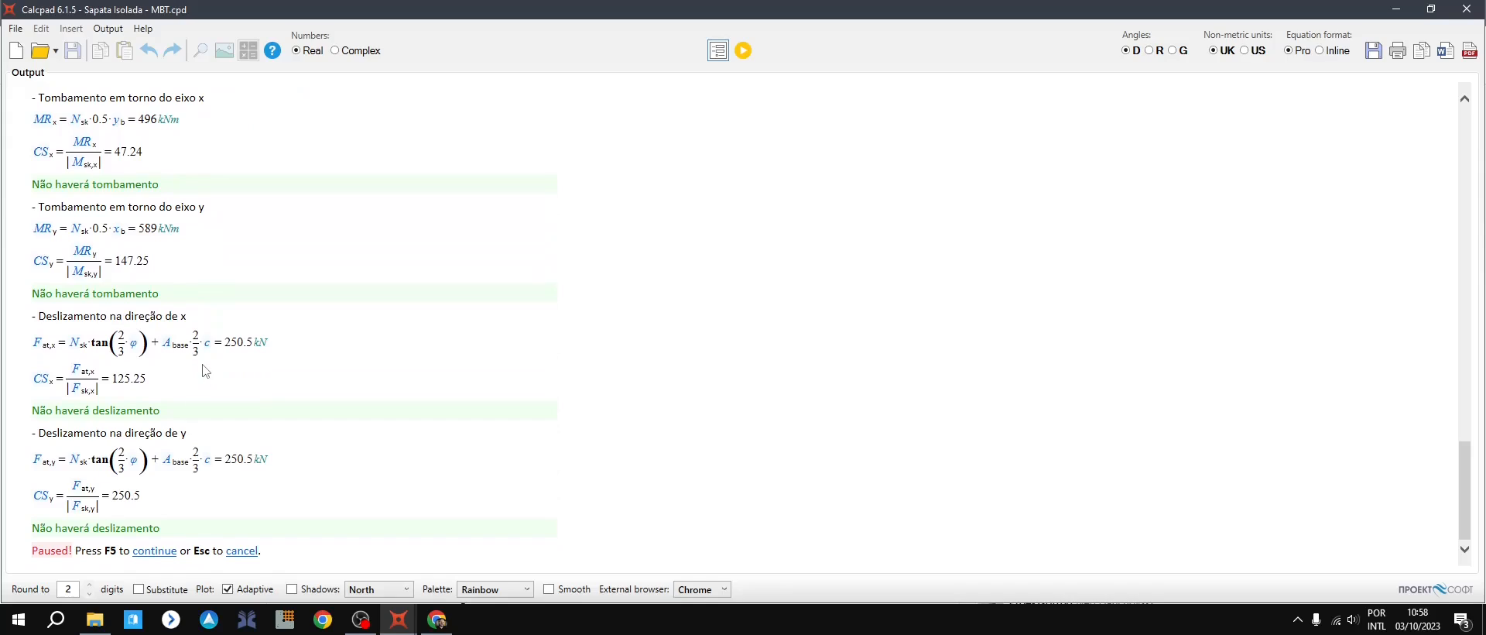
Step: Continue the calculation past the stability checks and base stresses through the CCC node verification, keeping the node depth y at 5 cm
click(155, 550)
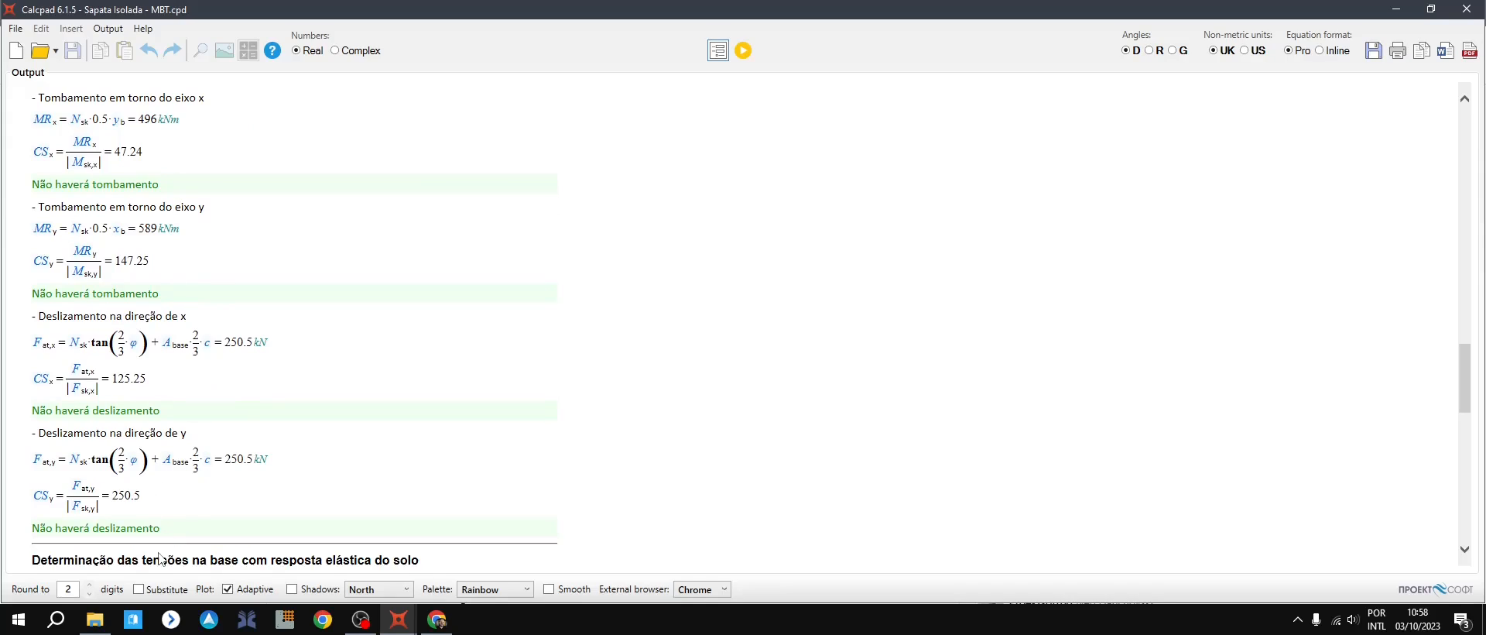
scroll(135, 286, down, 4)
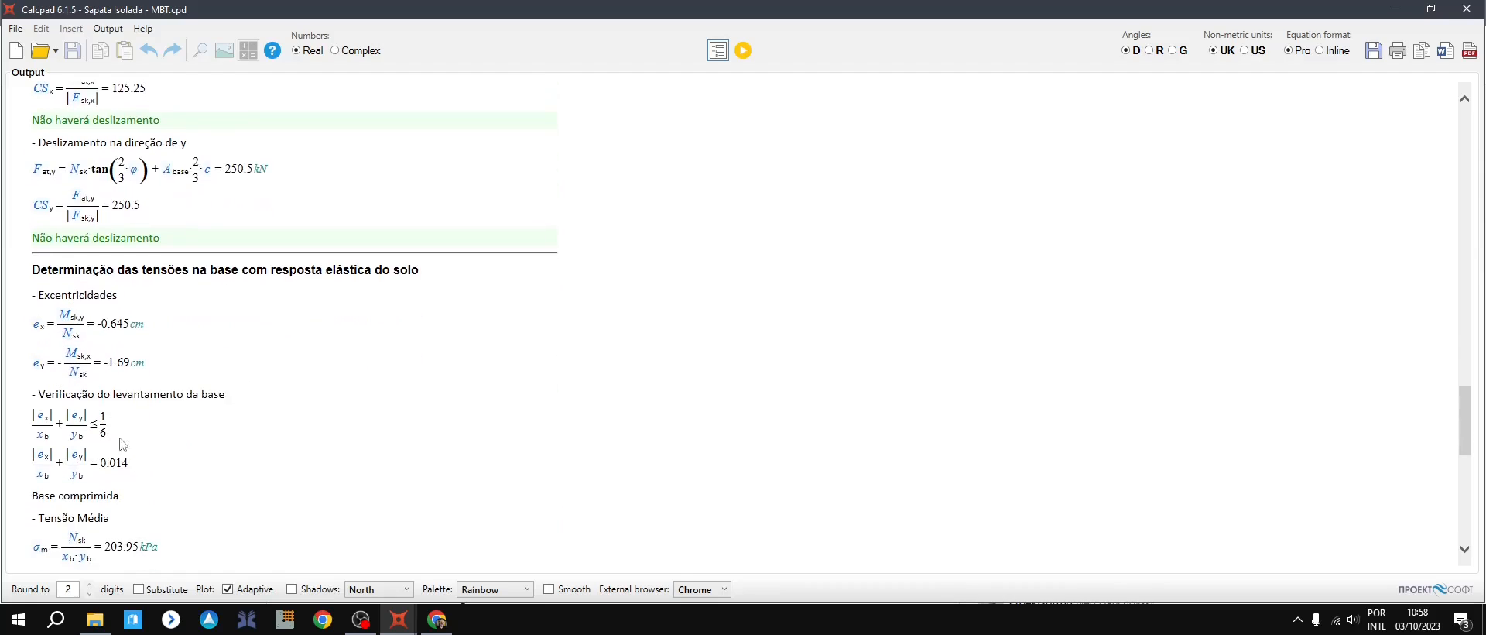
scroll(369, 341, down, 3)
scroll(369, 341, down, 3)
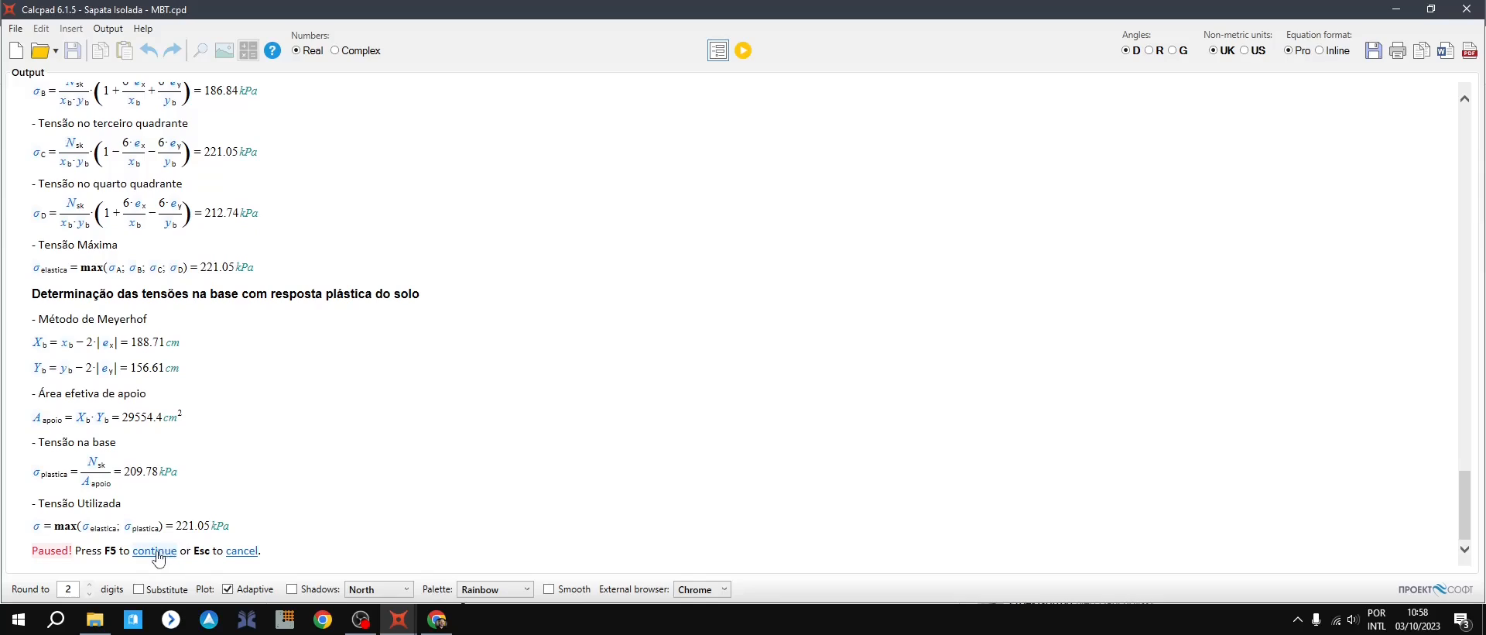
click(158, 552)
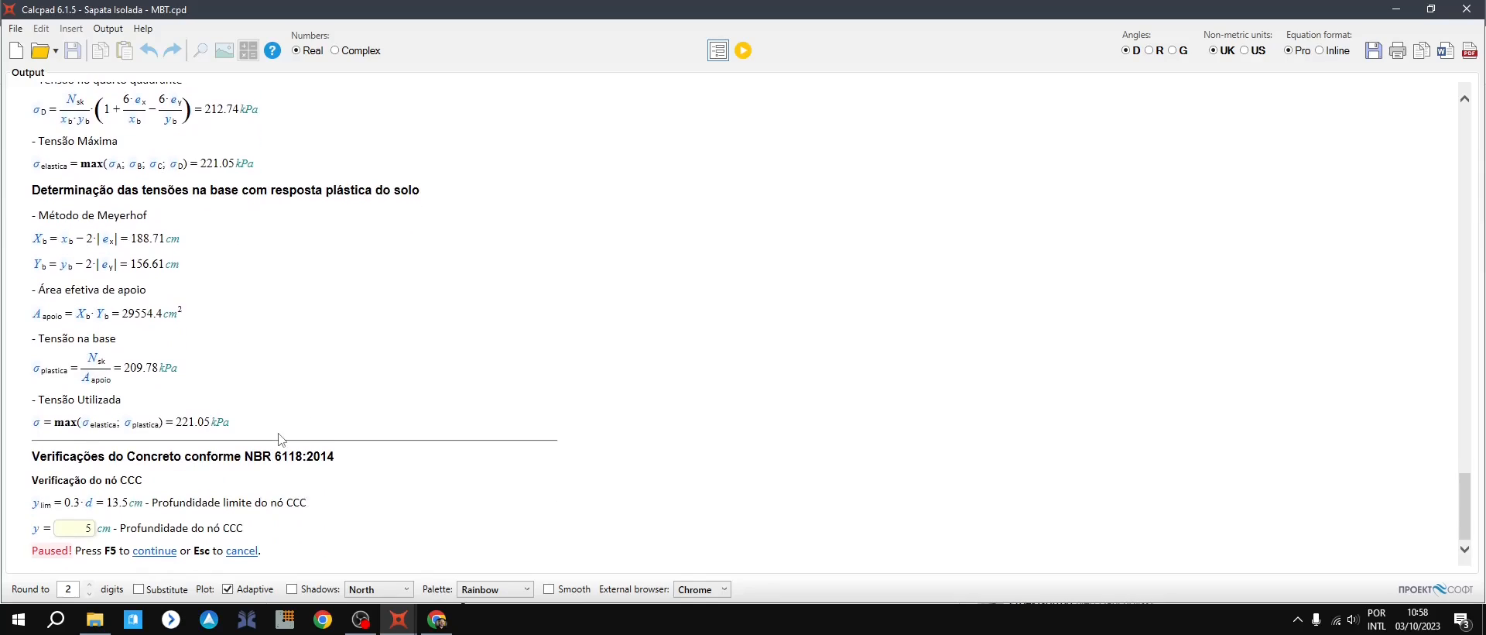
click(155, 550)
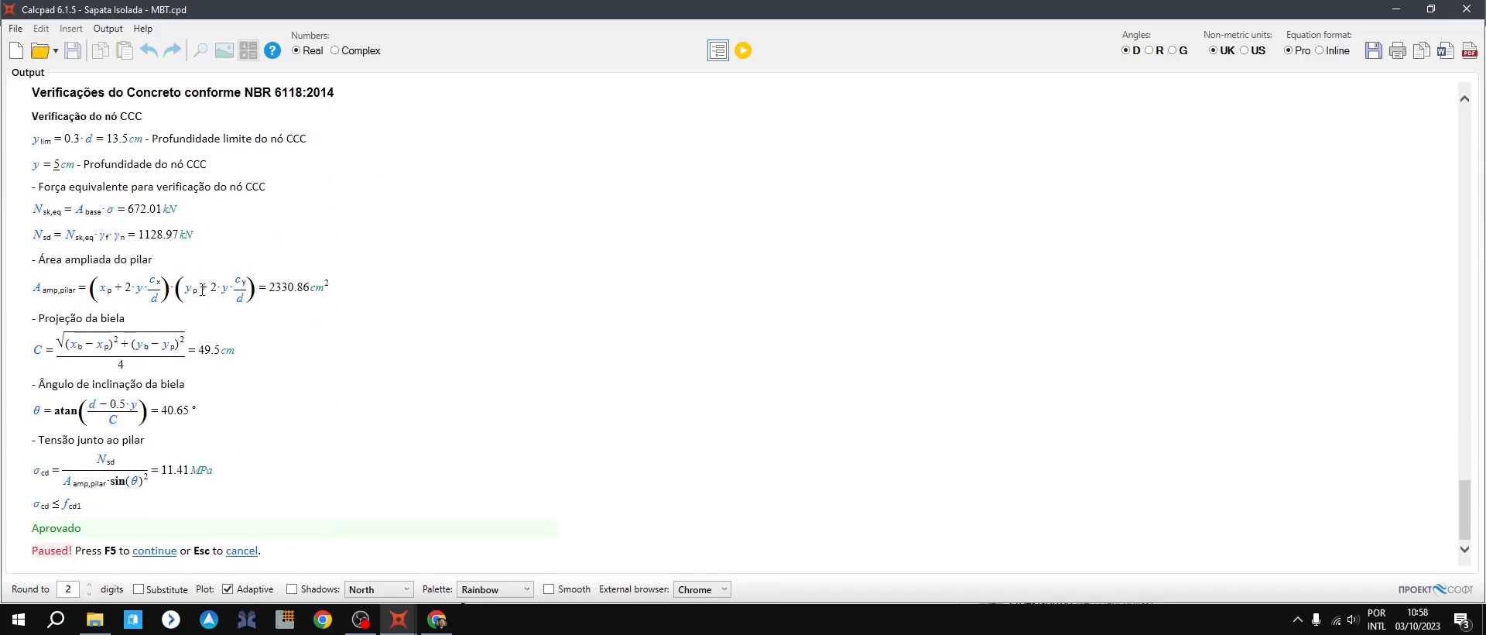
Step: Continue the paused calculation through the tie reinforcement design and export the output to the desktop as the Word document Sapata Isolada - MBT.docx
click(155, 550)
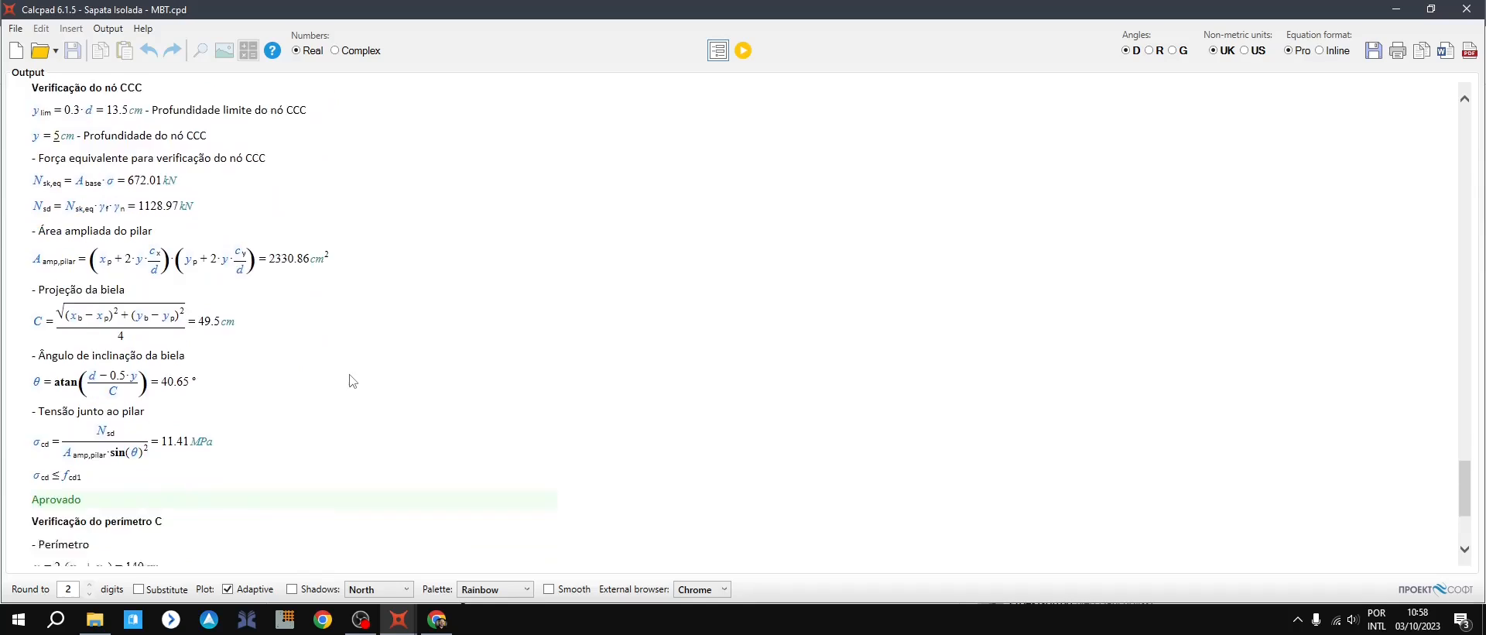
click(159, 550)
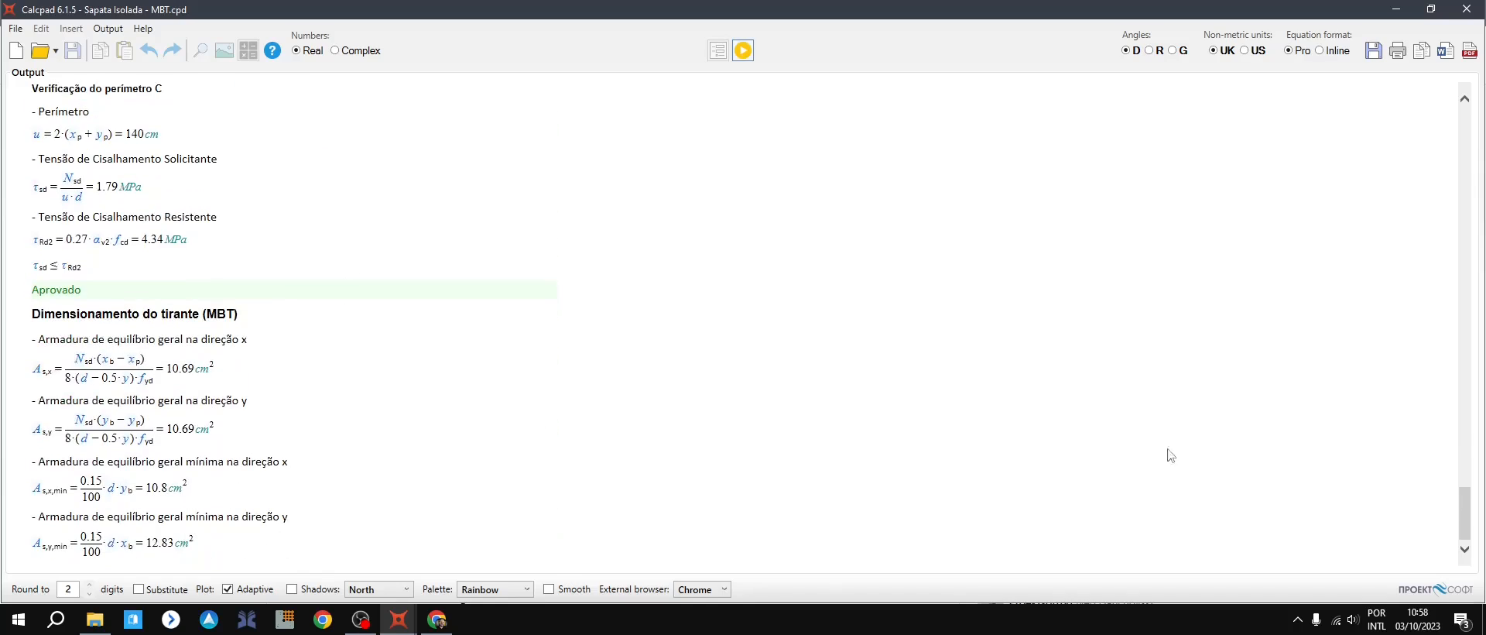
click(1446, 52)
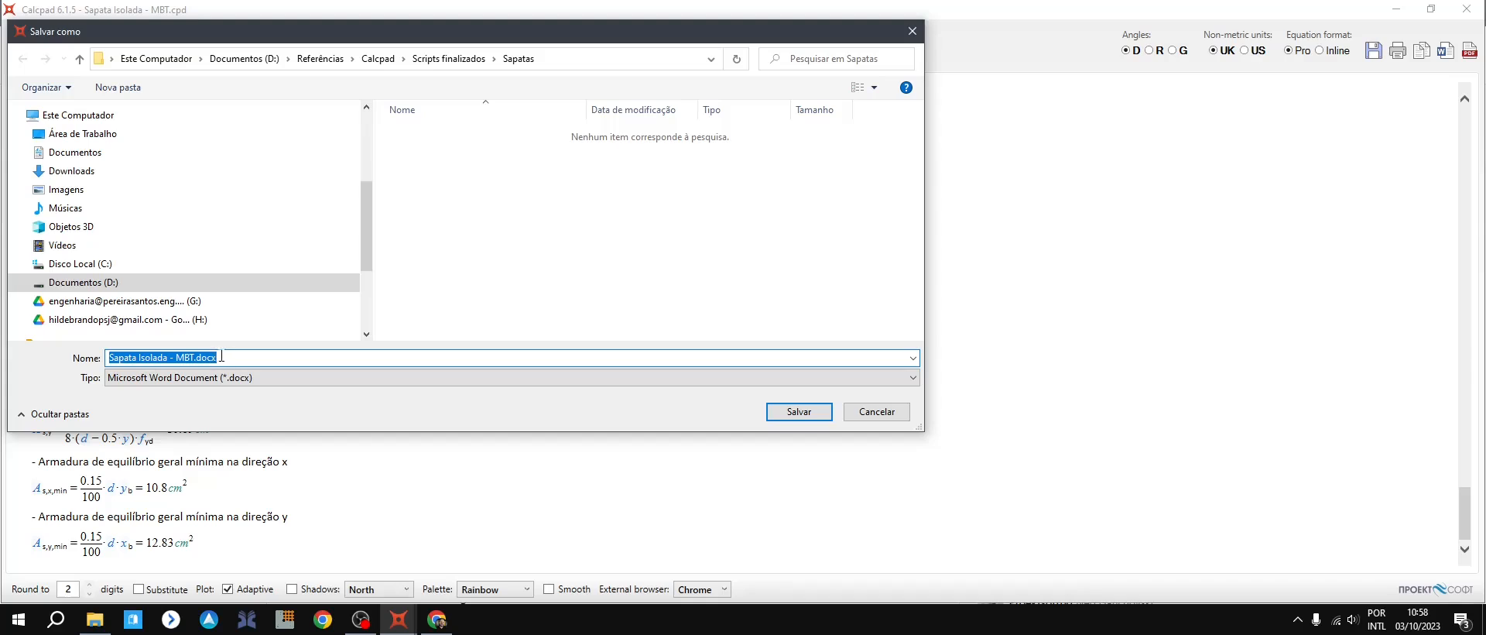
click(108, 135)
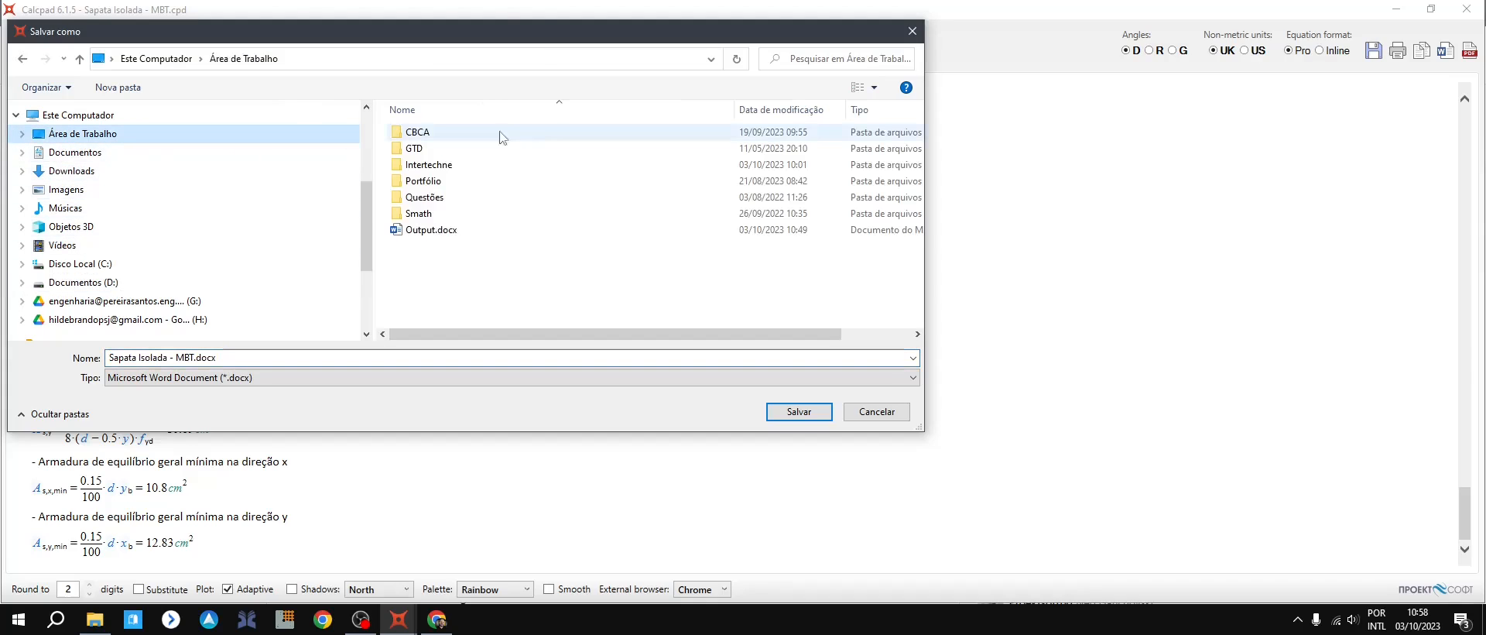
click(807, 413)
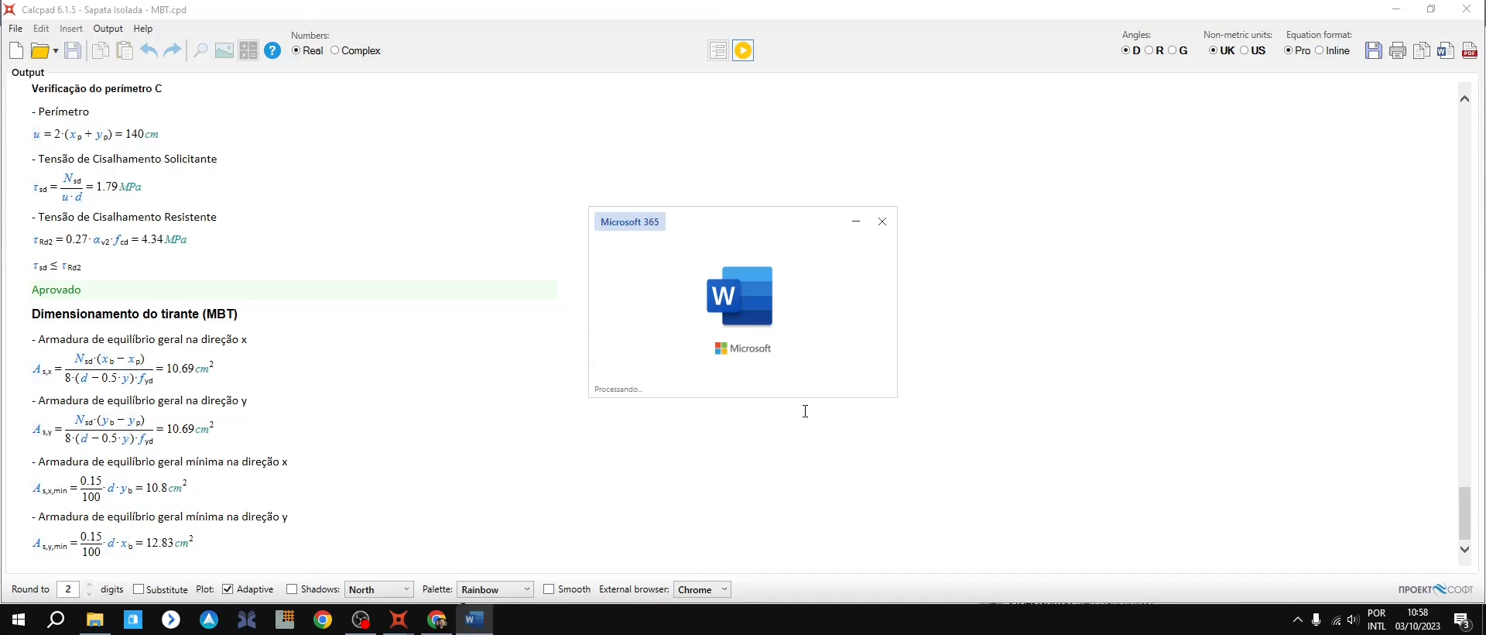
Step: Review the exported footing report in Word from the weighting coefficients to the tie reinforcement design
scroll(545, 239, down, 5)
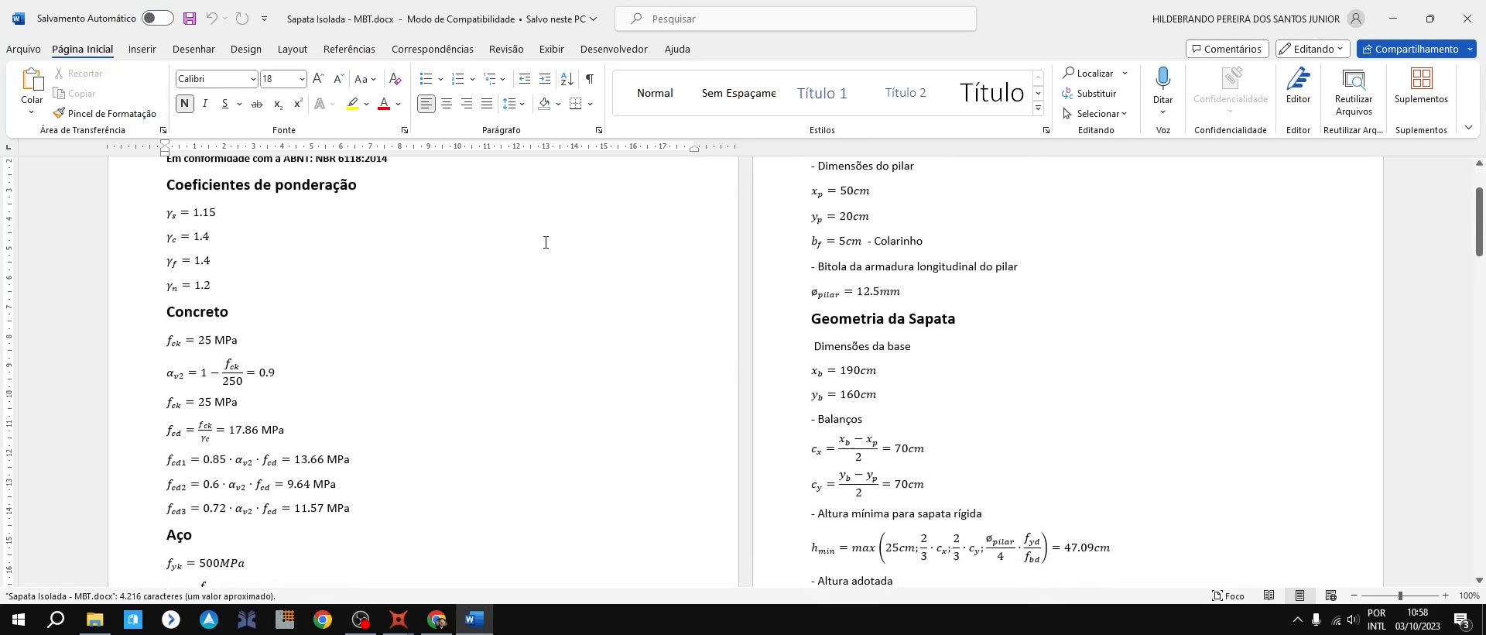
scroll(546, 243, down, 15)
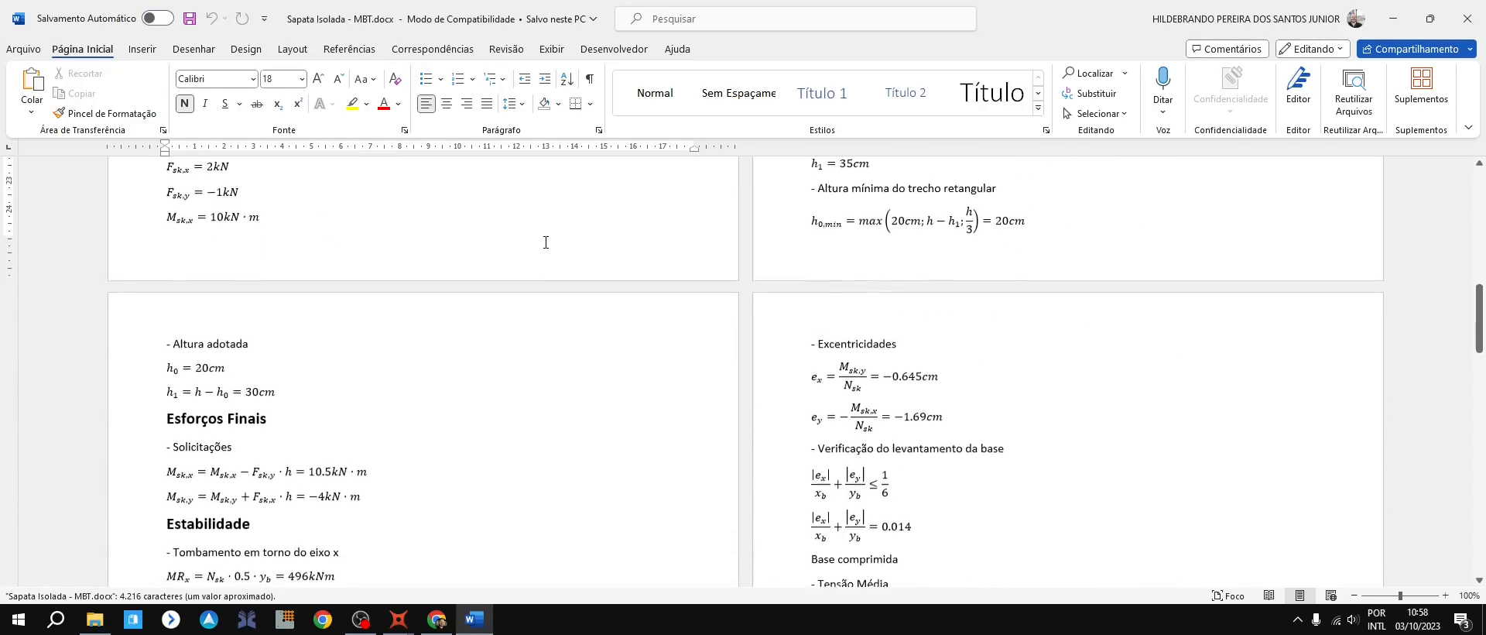
scroll(546, 242, down, 15)
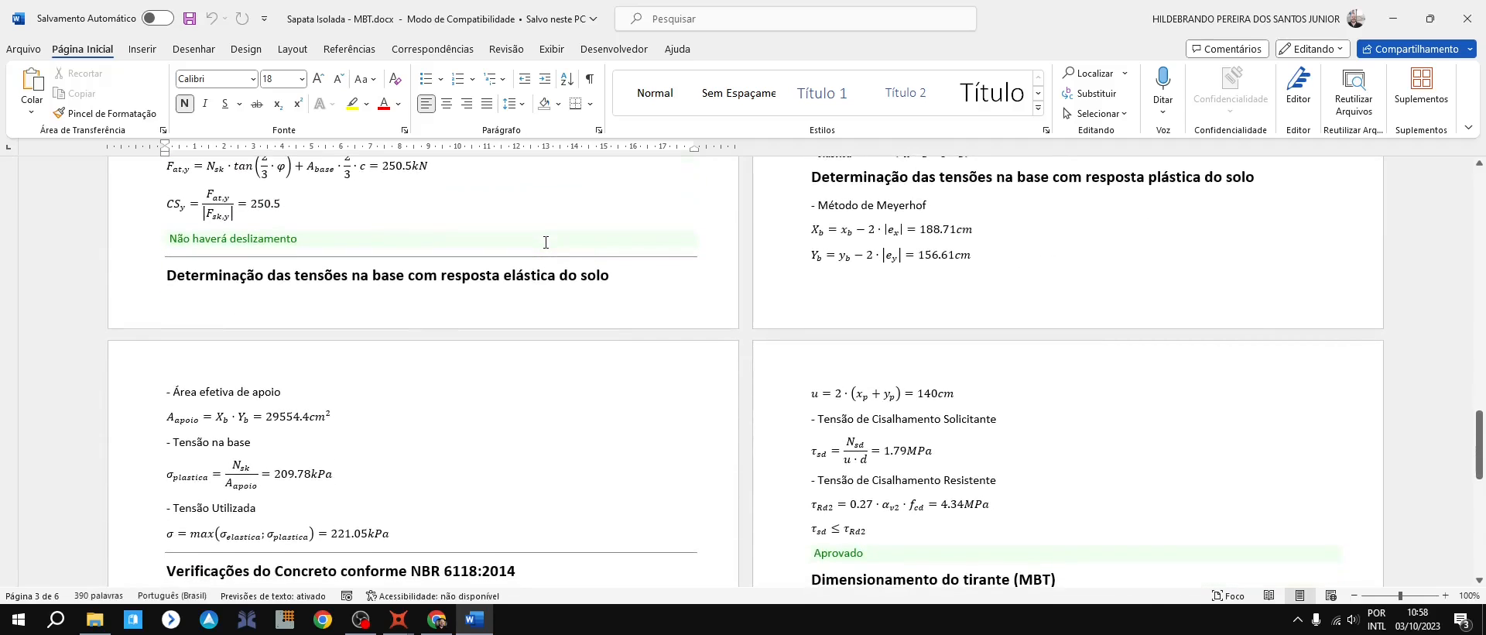
scroll(546, 242, down, 3)
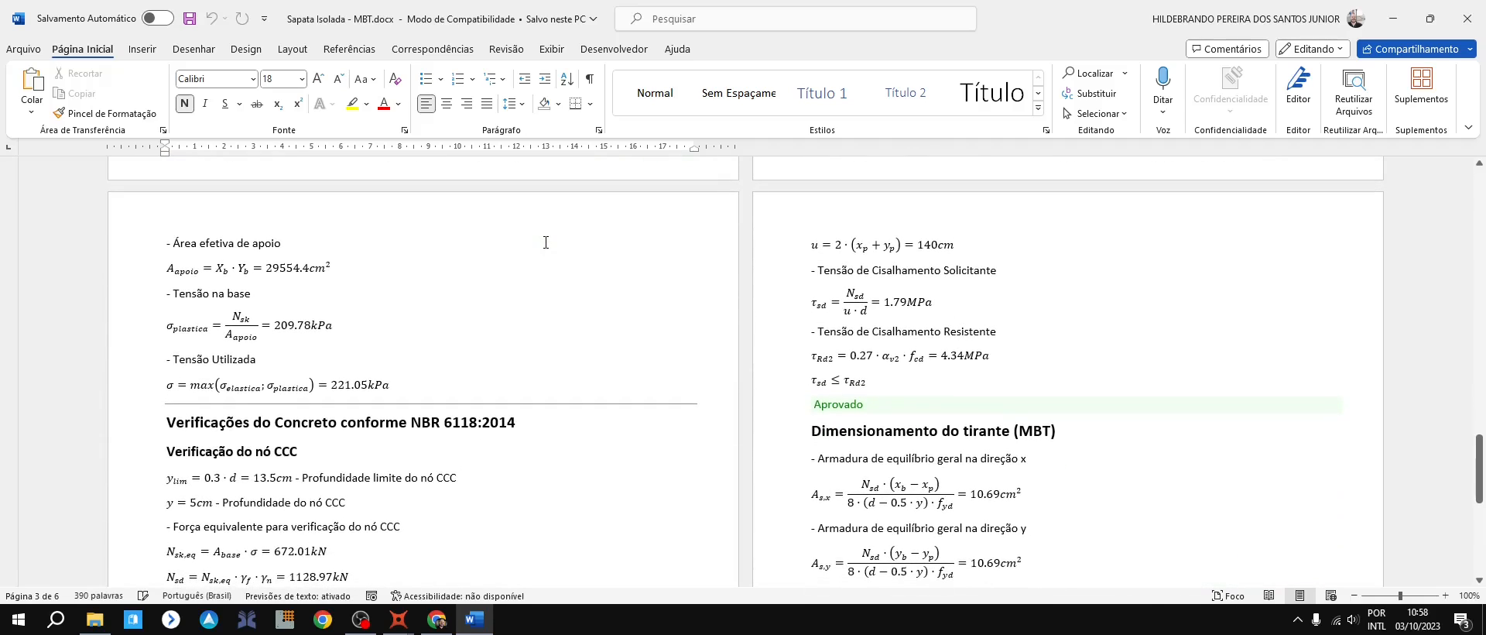